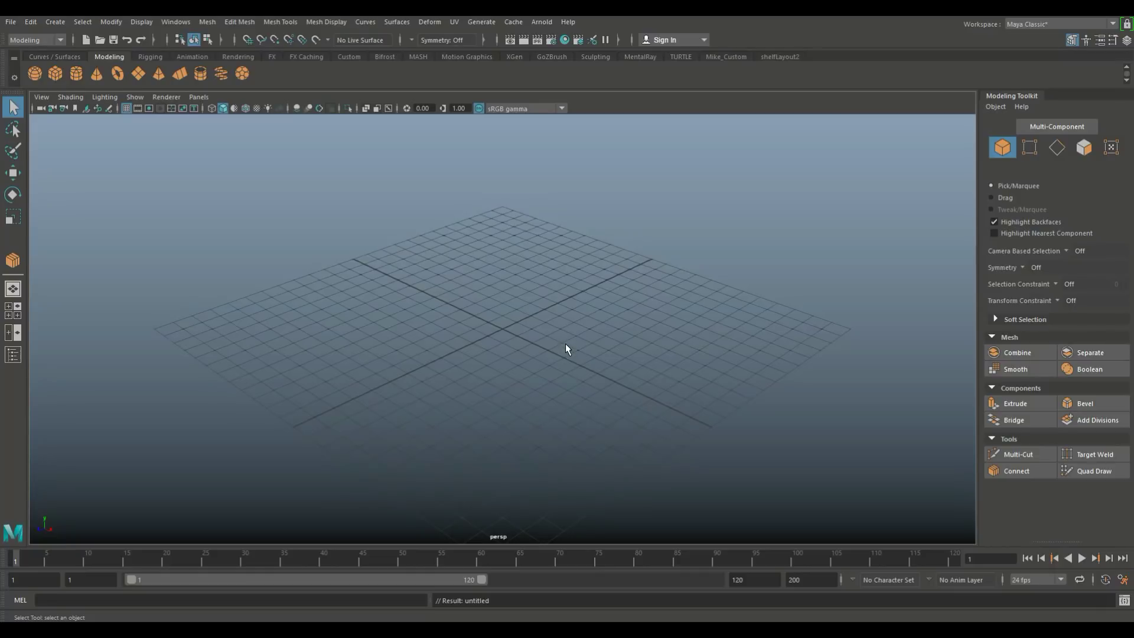
Create a polygon plane at the origin and scale it up uniformly to about 11 grid units wide
left_click(1072, 40)
left_click(1072, 40)
left_click(139, 75)
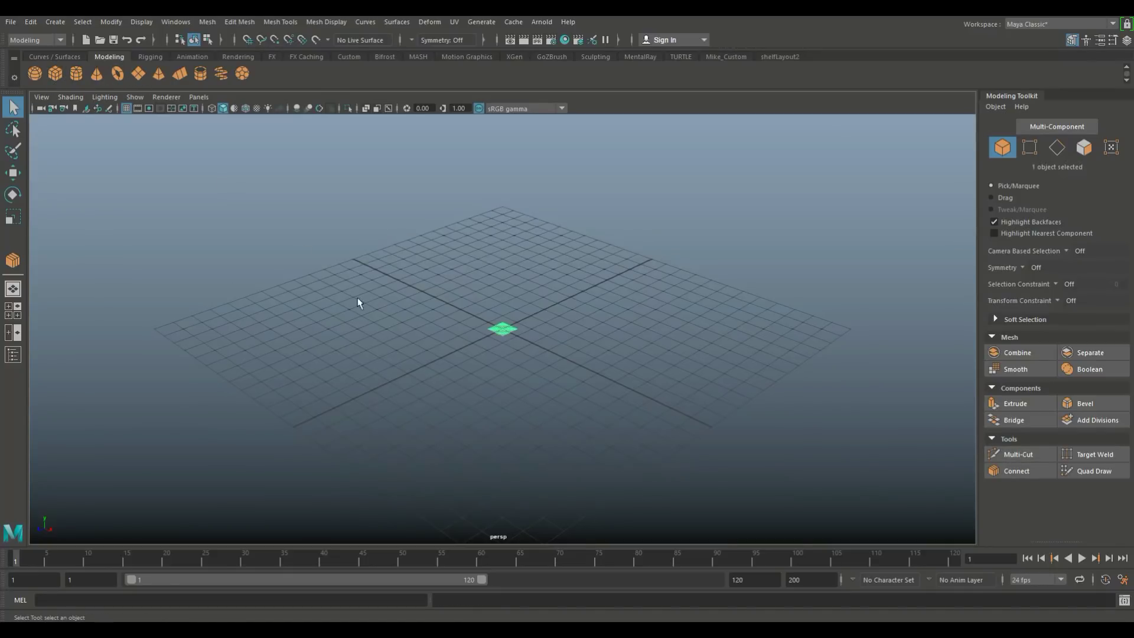
key("r")
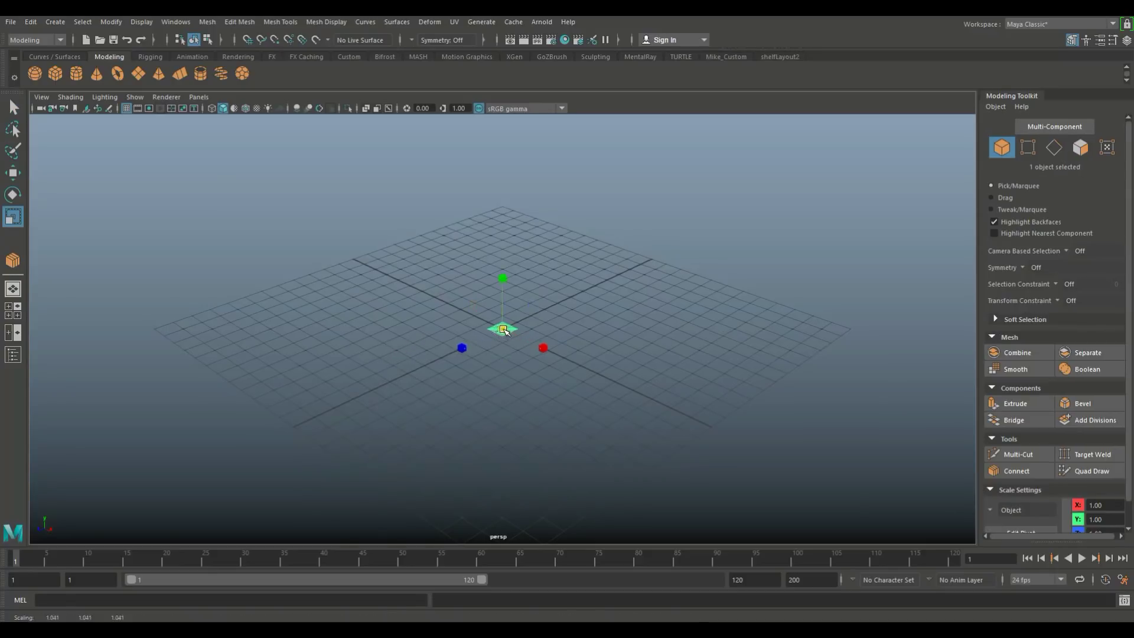
left_click_drag(503, 329, 650, 329)
Create a polygon cube and move it along X to 11.20, outside the plane
key("ctrl+shift+f")
key("w")
left_click_drag(544, 349, 650, 449)
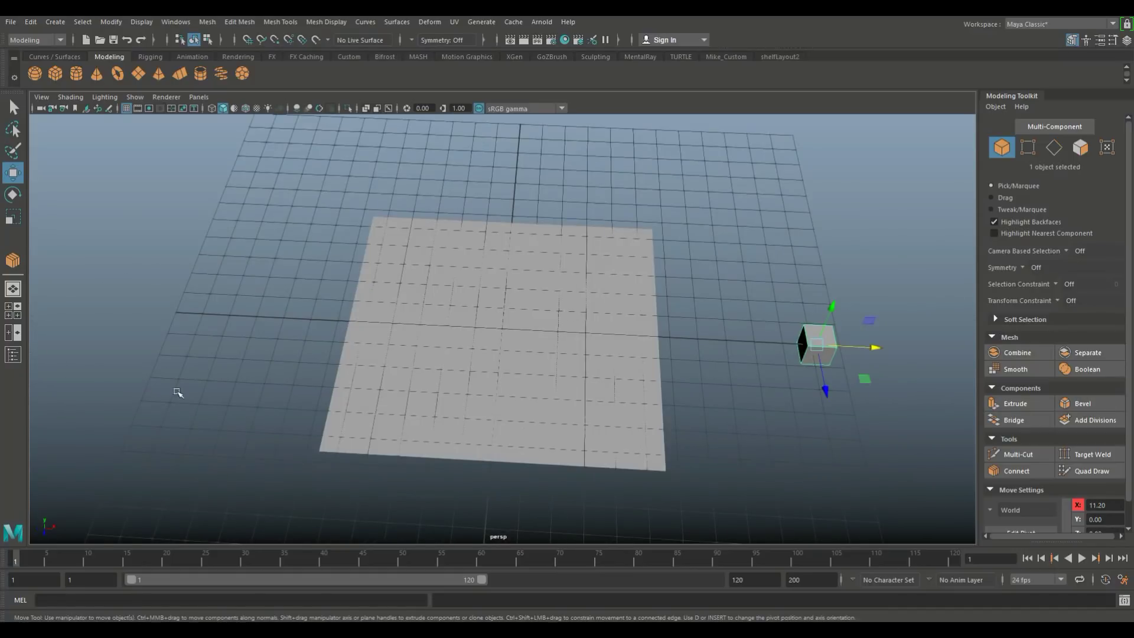
Show the plane as wireframe in the top view and activate the Multi-Cut tool with object selection mode
left_click(9, 311)
key("space")
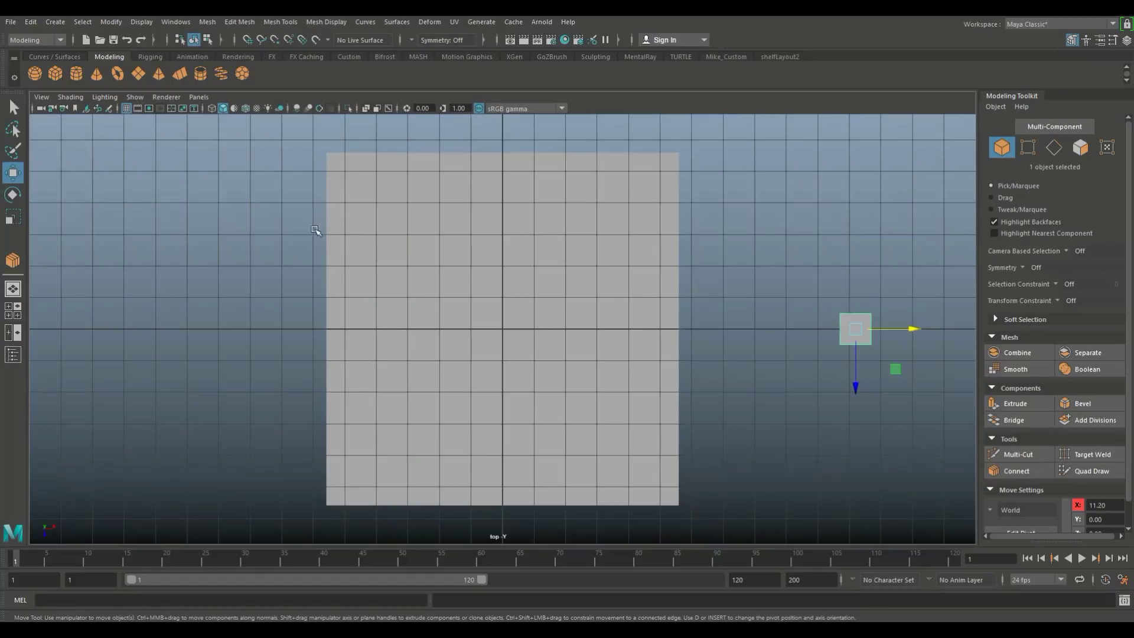
key("4")
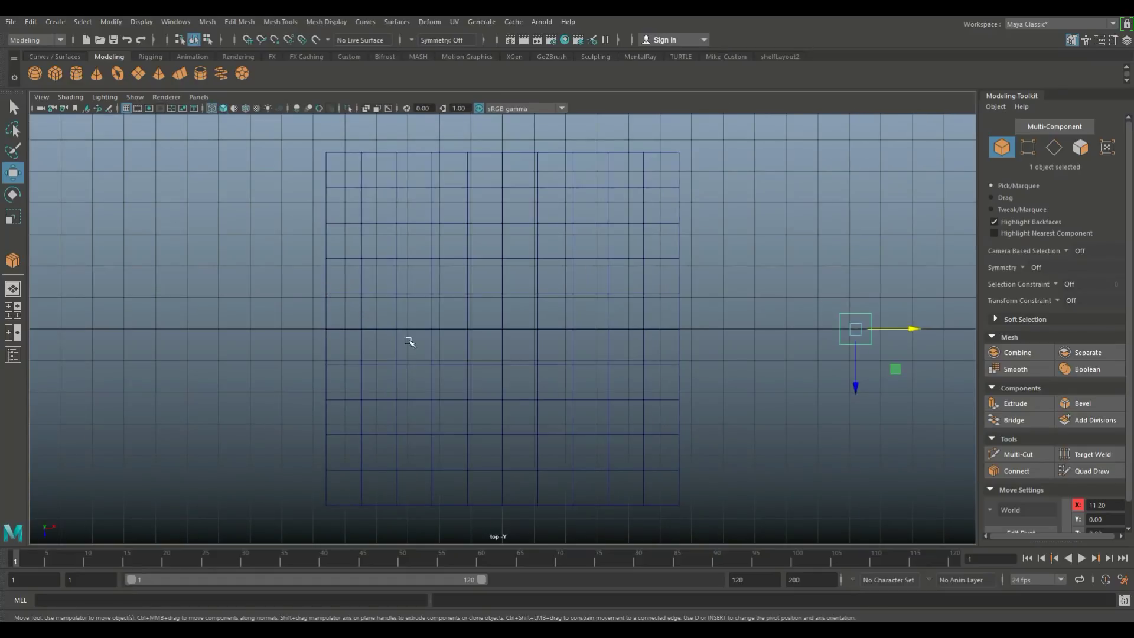
left_click(1016, 454)
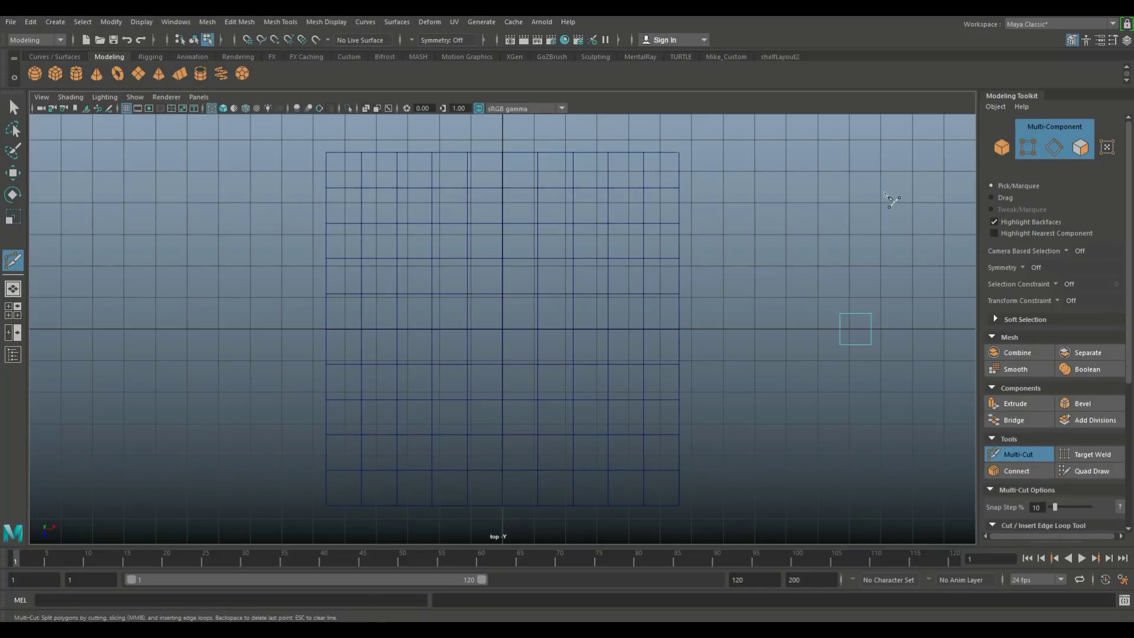
left_click(1056, 127)
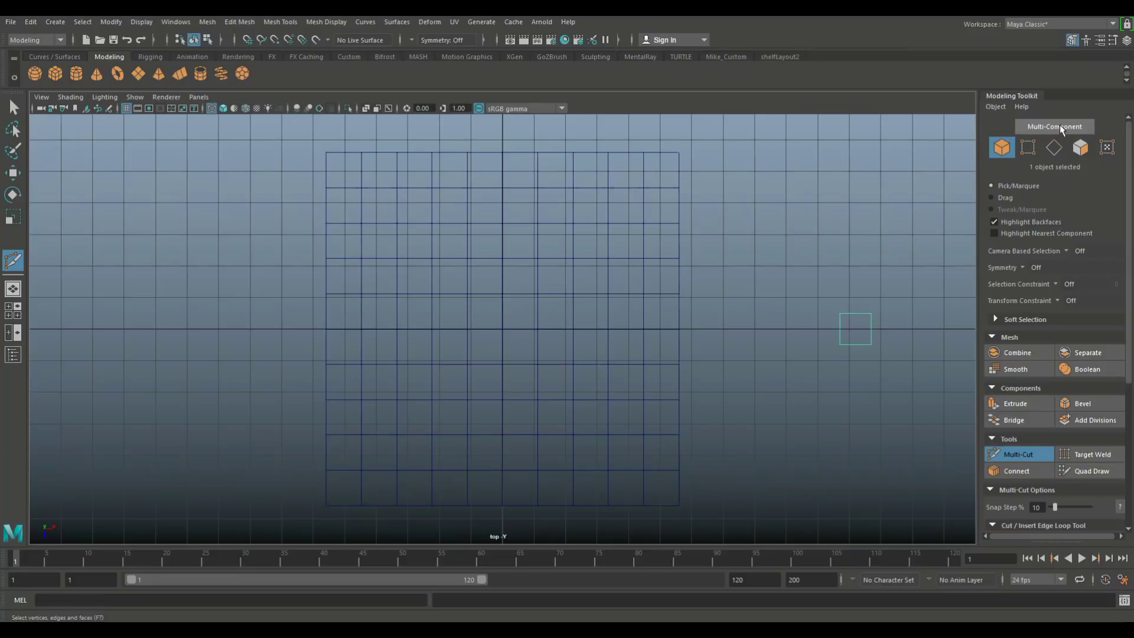
left_click(1004, 152)
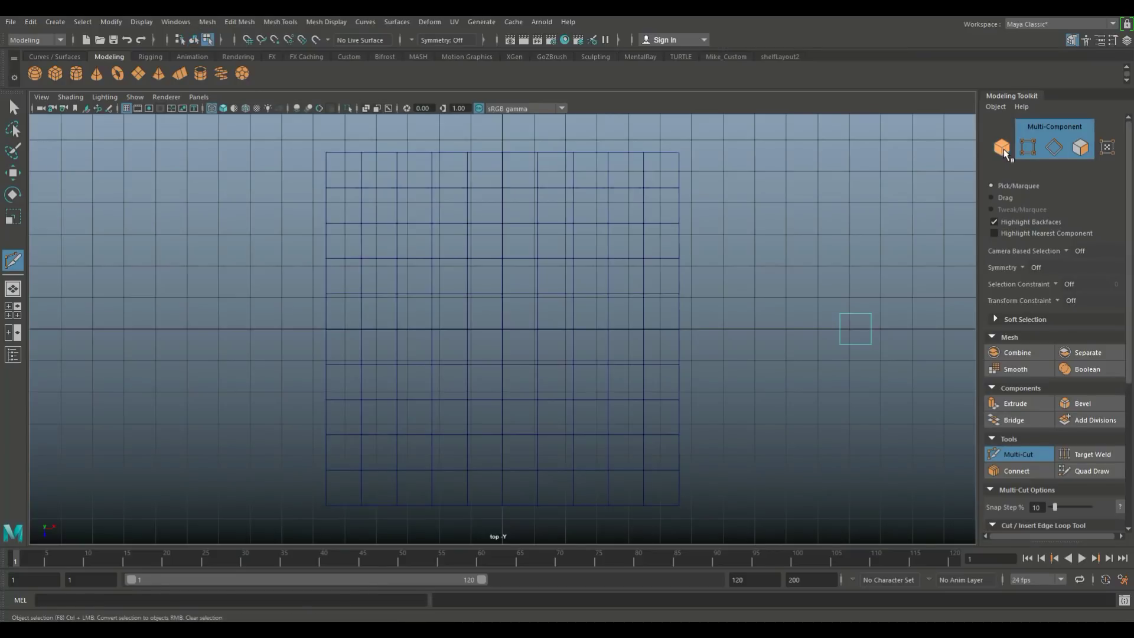
left_click(1039, 131)
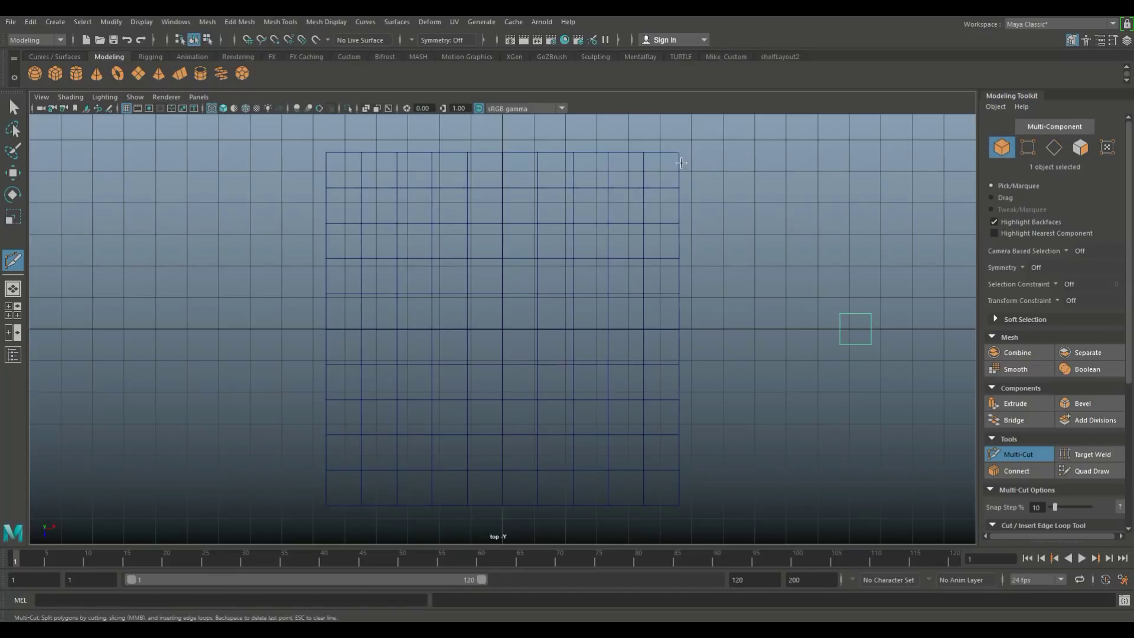
Cut a jagged notch outline into the plane, from its upper-right corner past the centre line and back to the right edge, and switch to face selection
left_click(678, 152)
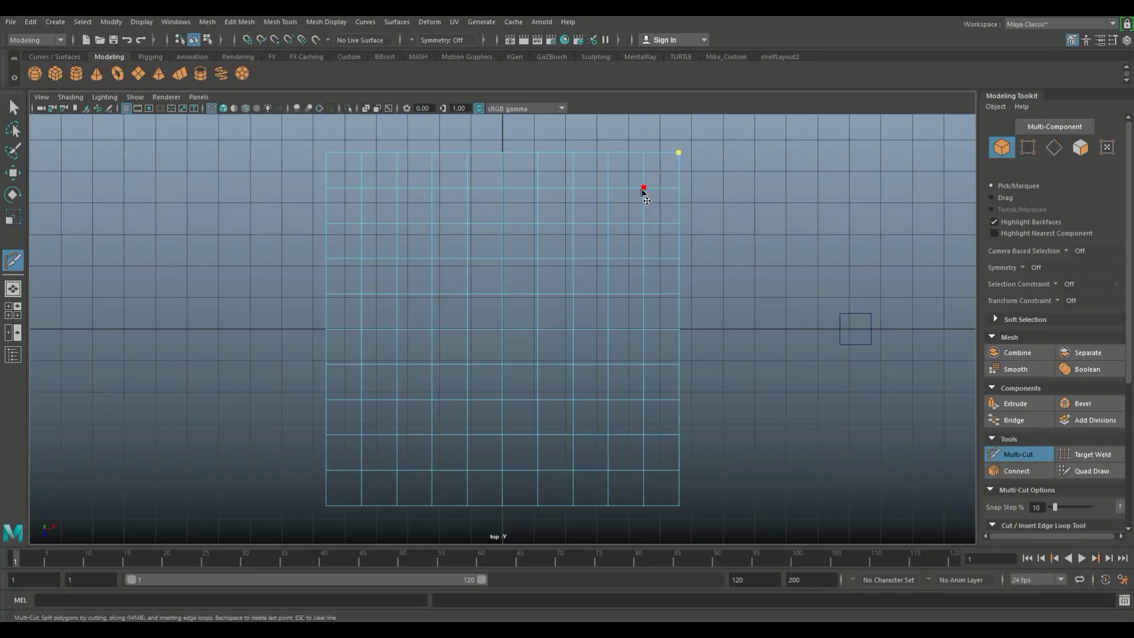
left_click(644, 188)
left_click(608, 206)
left_click(572, 207)
left_click(538, 206)
left_click(502, 223)
left_click(467, 248)
left_click(502, 285)
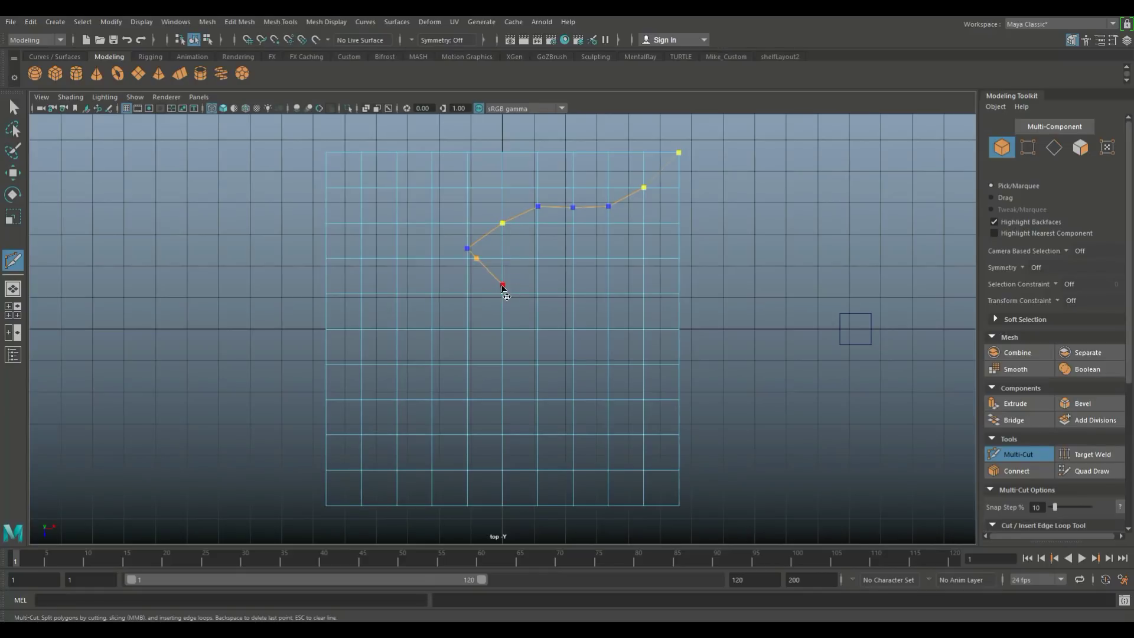
left_click(537, 283)
left_click(573, 277)
left_click(608, 293)
left_click(643, 278)
left_click(679, 272)
key("Return")
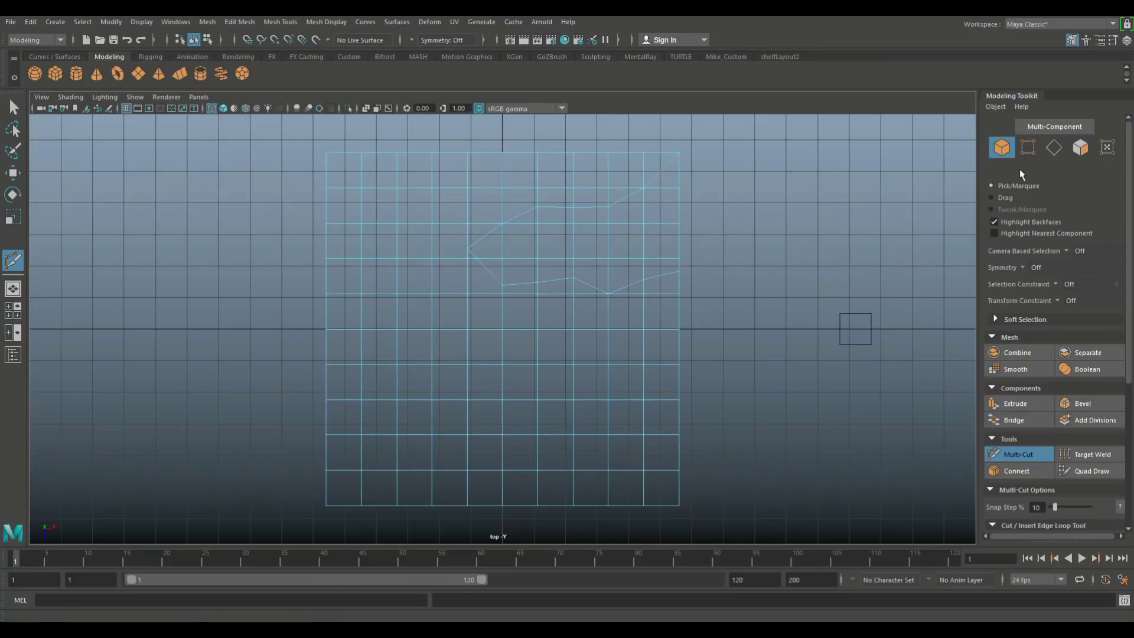
left_click(1080, 149)
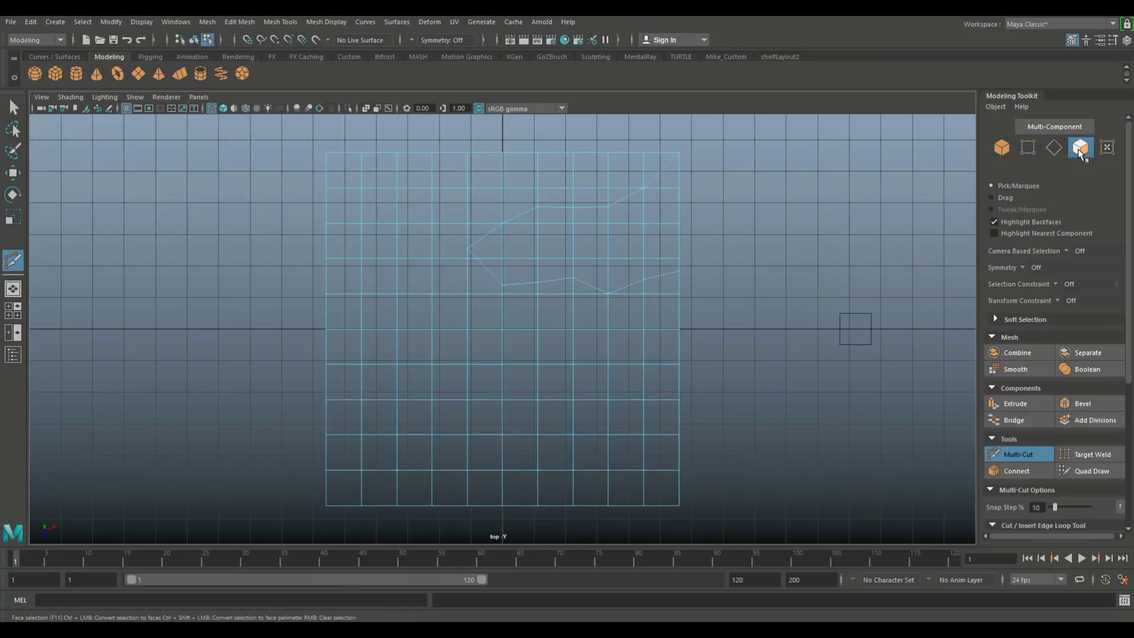
left_click(679, 188)
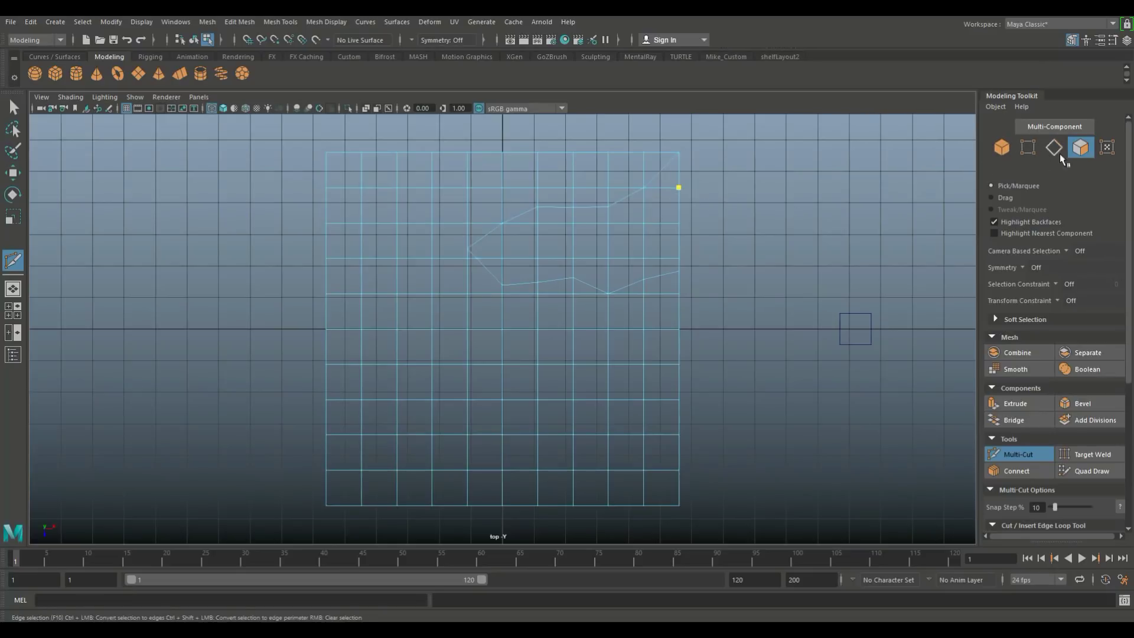
key("F8")
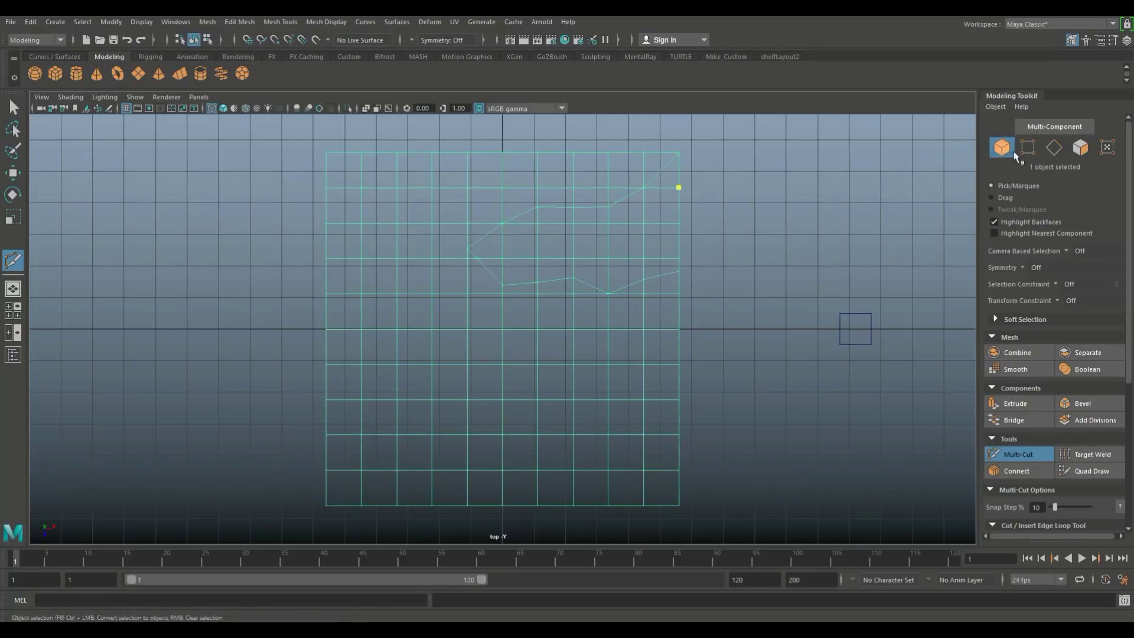
key("F11")
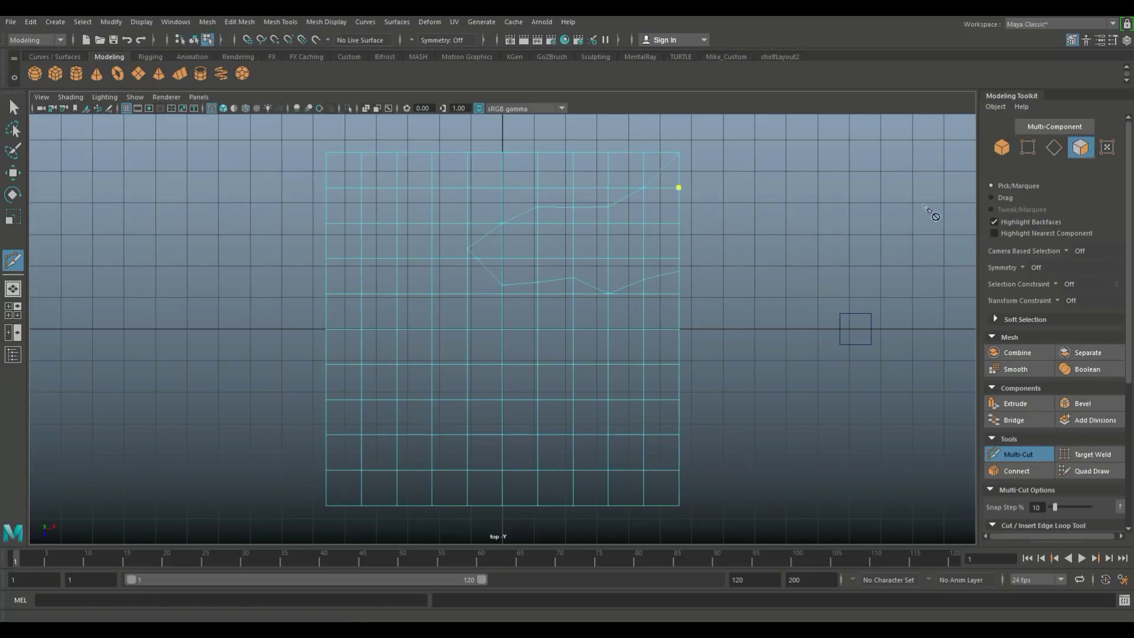
left_click(518, 248)
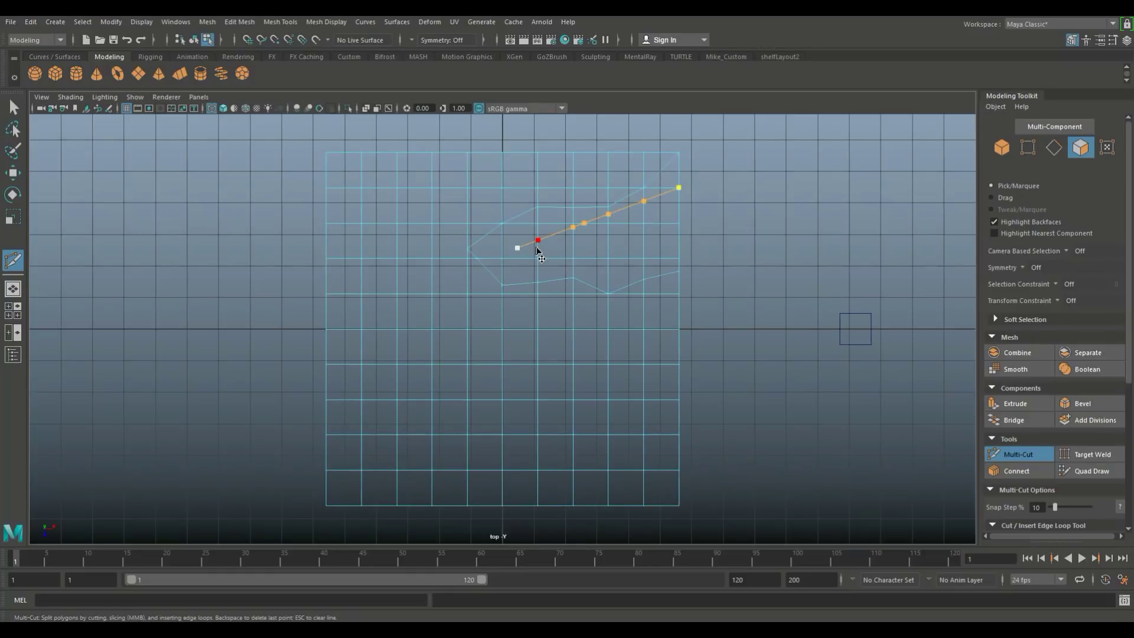
key("ctrl+z")
Select all the faces enclosed by the jagged cut outline on the plane and delete them
key("q")
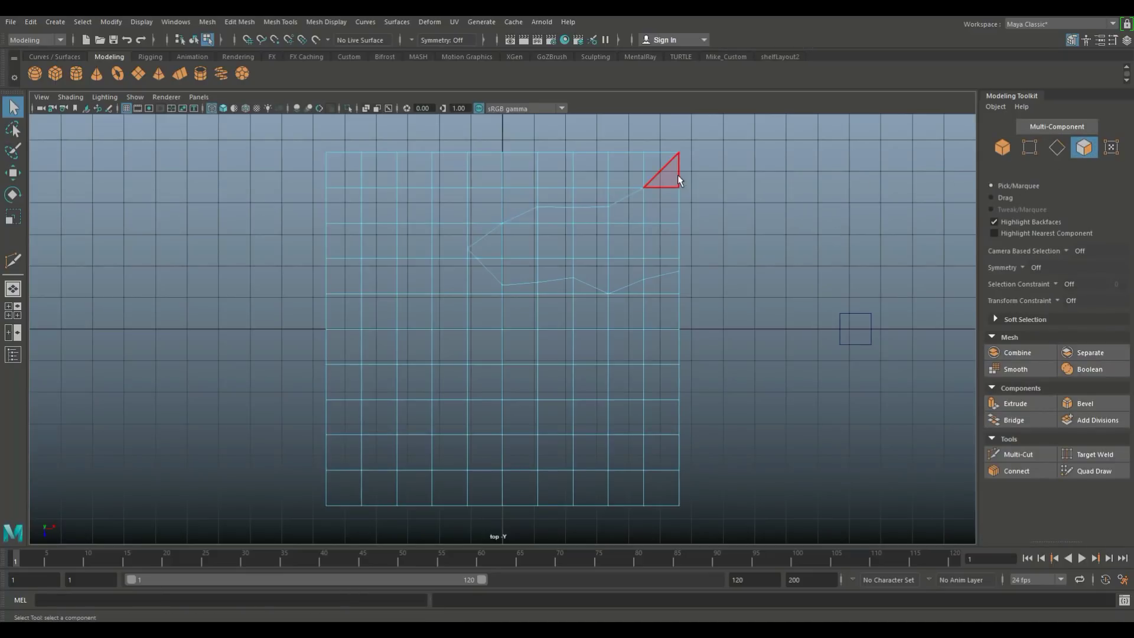
left_click_drag(628, 216, 630, 219)
left_click(650, 216, "shift")
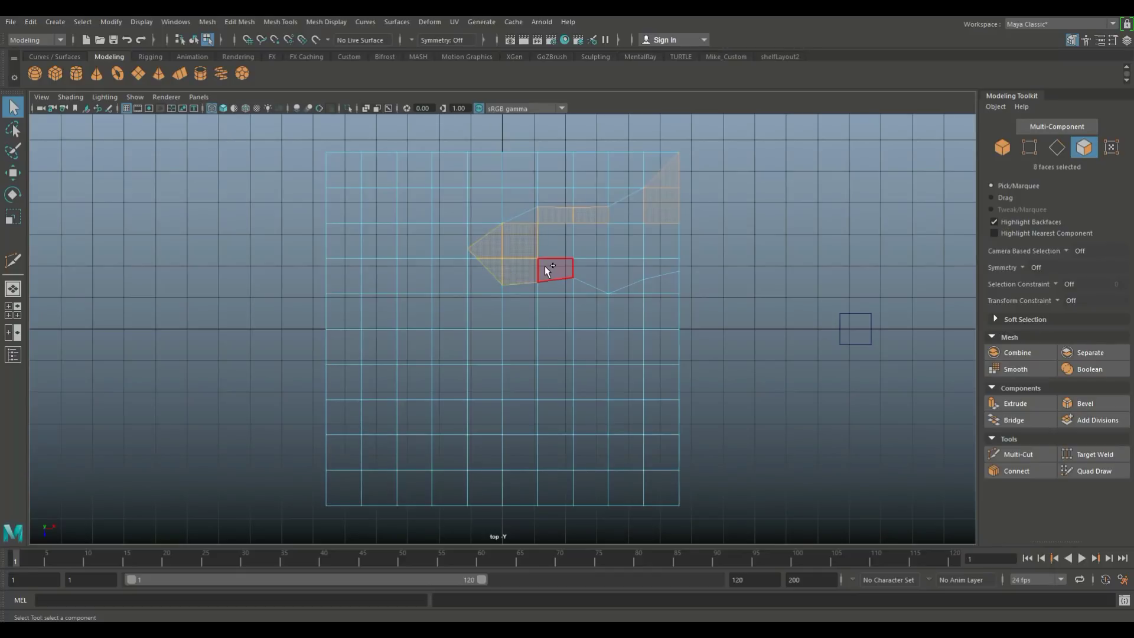
left_click(550, 238, "shift")
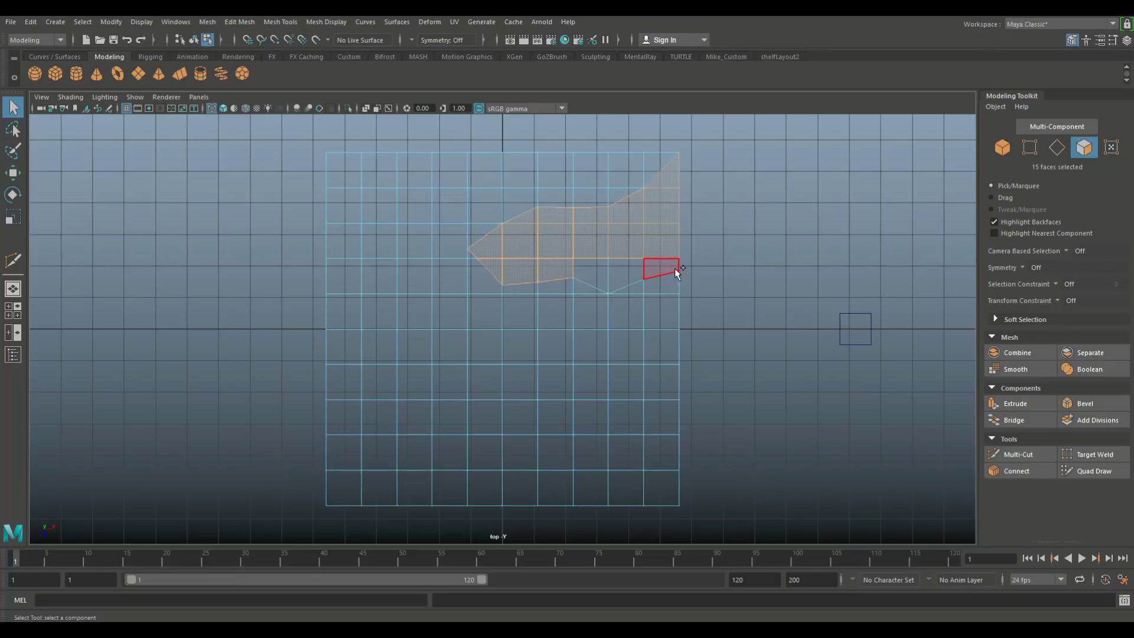
key("Delete")
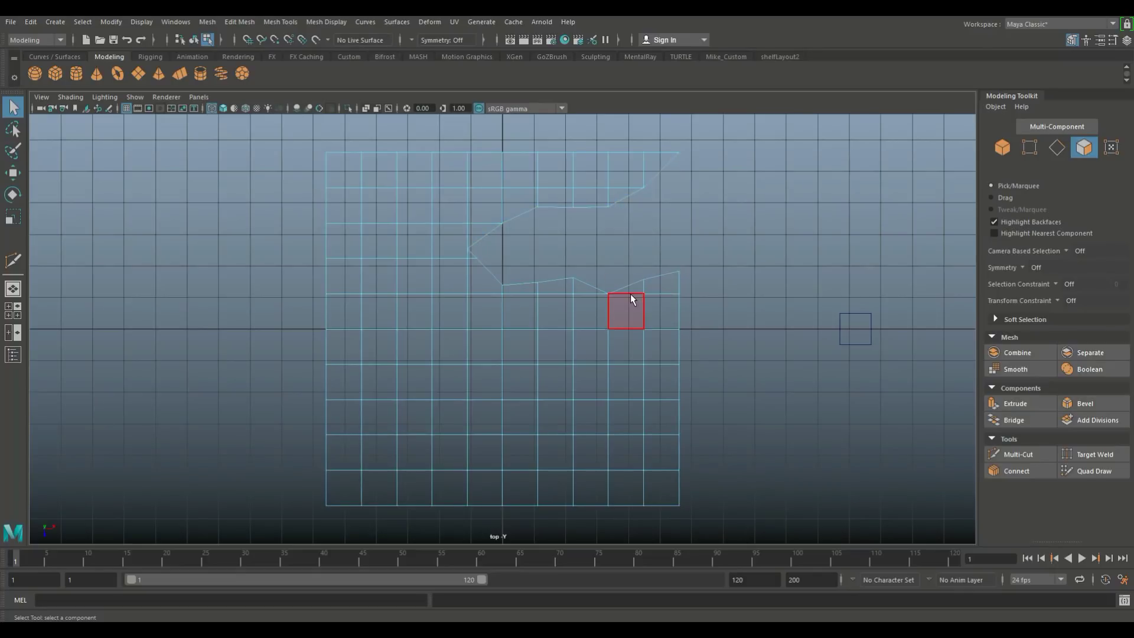
Return to the perspective view, select the whole plane as an object and delete it
scroll(611, 247, "up", 1)
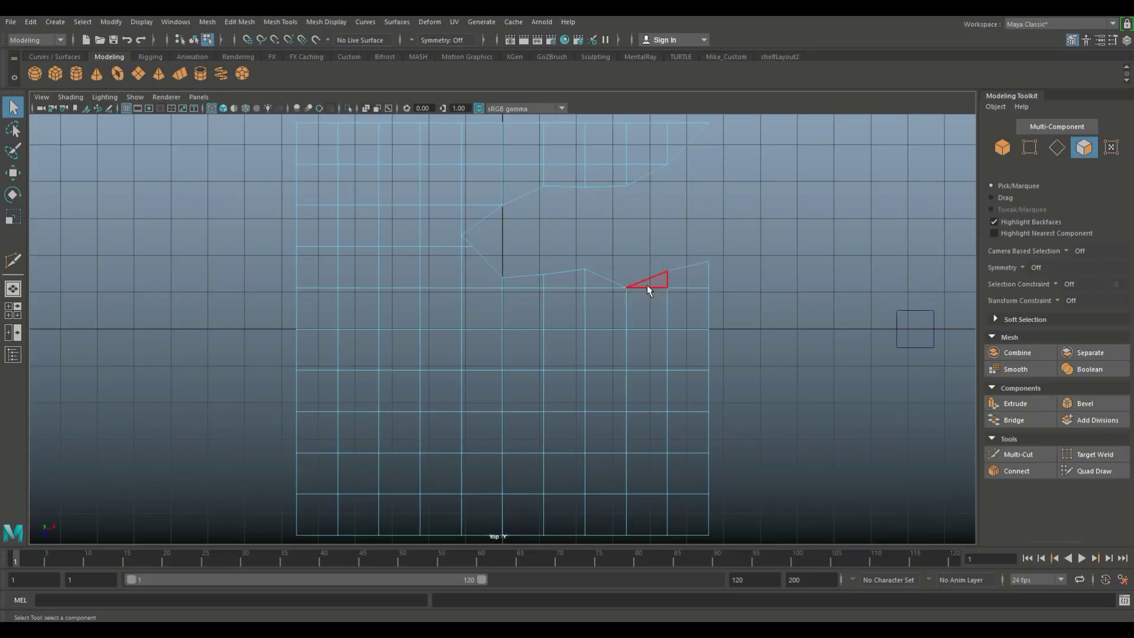
left_click(13, 310)
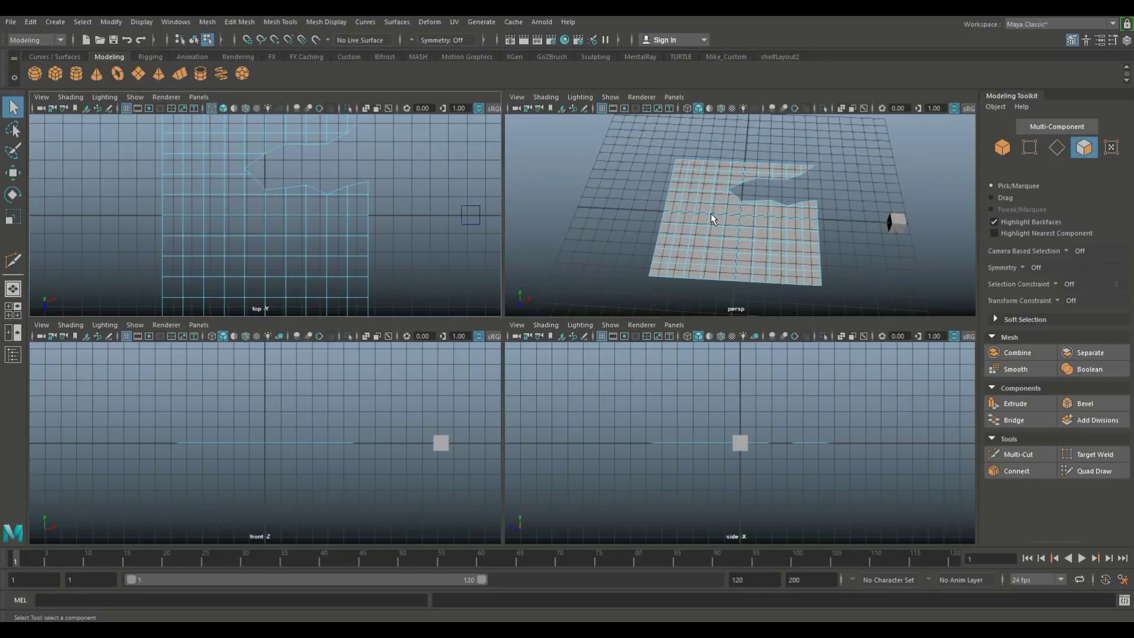
key("space")
middle_click_drag(657, 275, 415, 209, "alt")
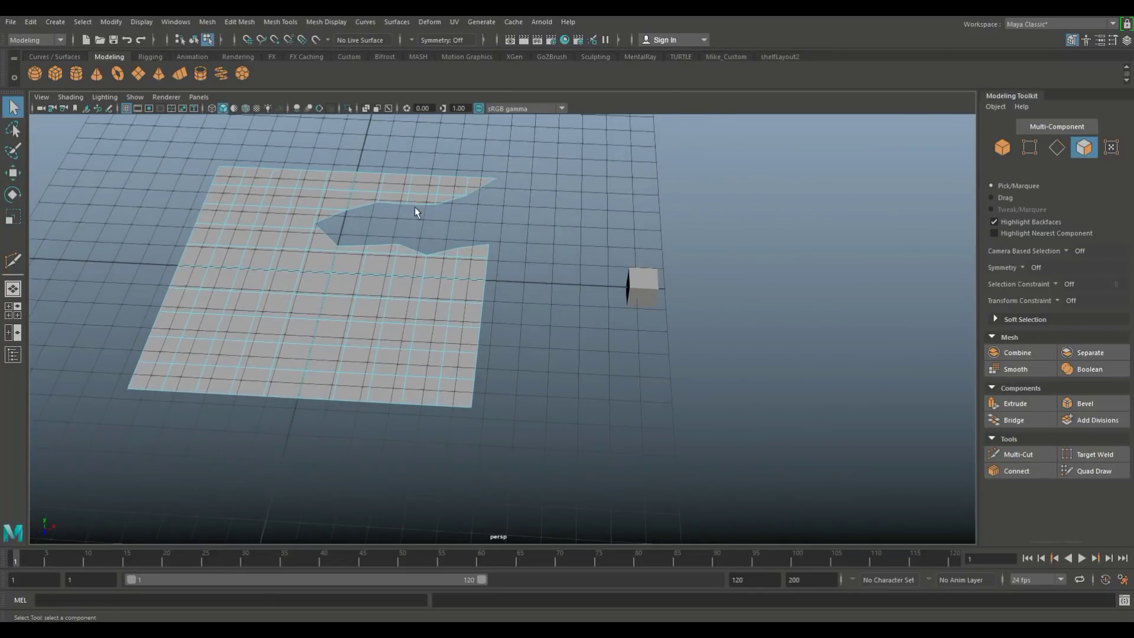
right_click_drag(335, 271, 370, 257)
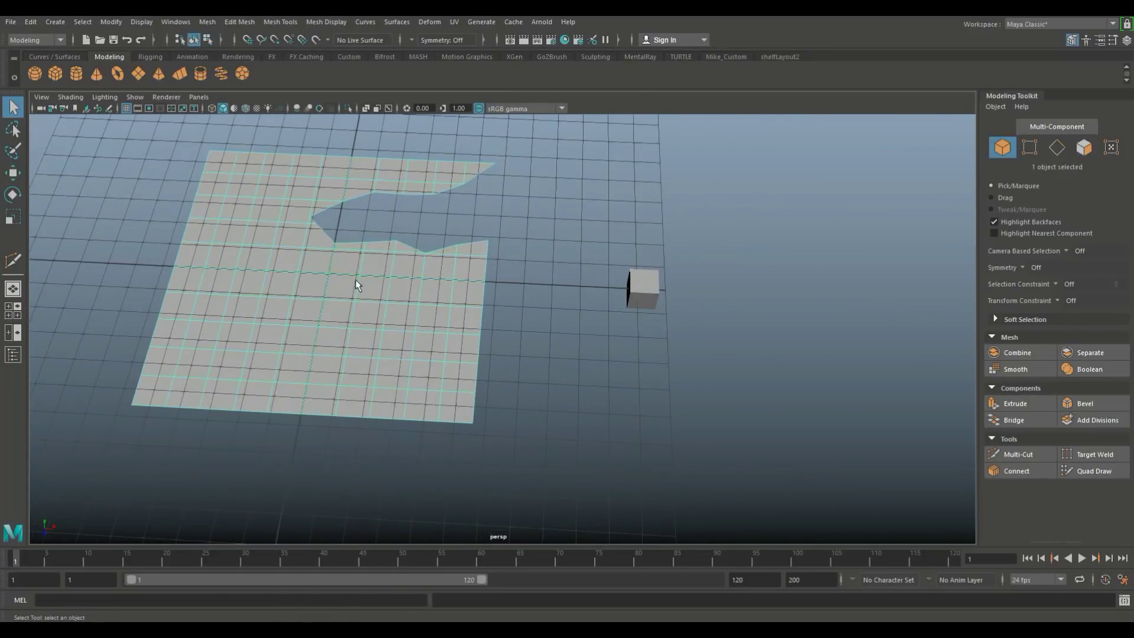
key("Delete")
Get a close view of the cube and select it as an object
right_click_drag(542, 358, 584, 357, "alt")
middle_click_drag(585, 357, 415, 368, "alt")
left_click_drag(415, 369, 467, 333, "alt")
left_click_drag(570, 347, 558, 327, "alt")
middle_click_drag(558, 328, 537, 354, "alt")
left_click_drag(537, 354, 562, 366, "alt")
key("F11")
key("F8")
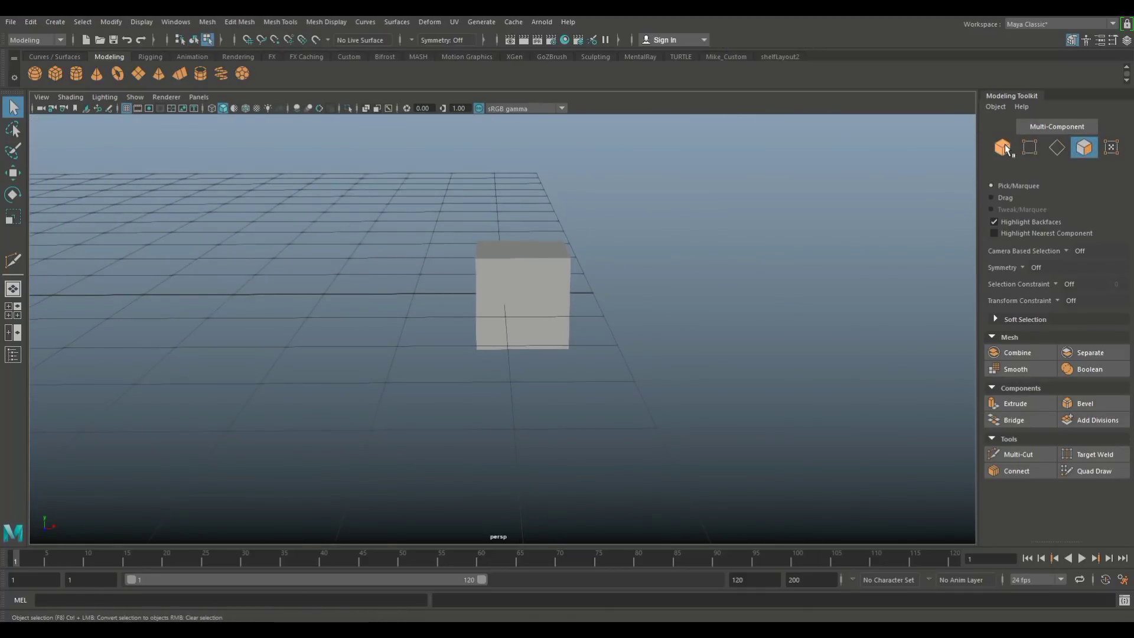
left_click(552, 267)
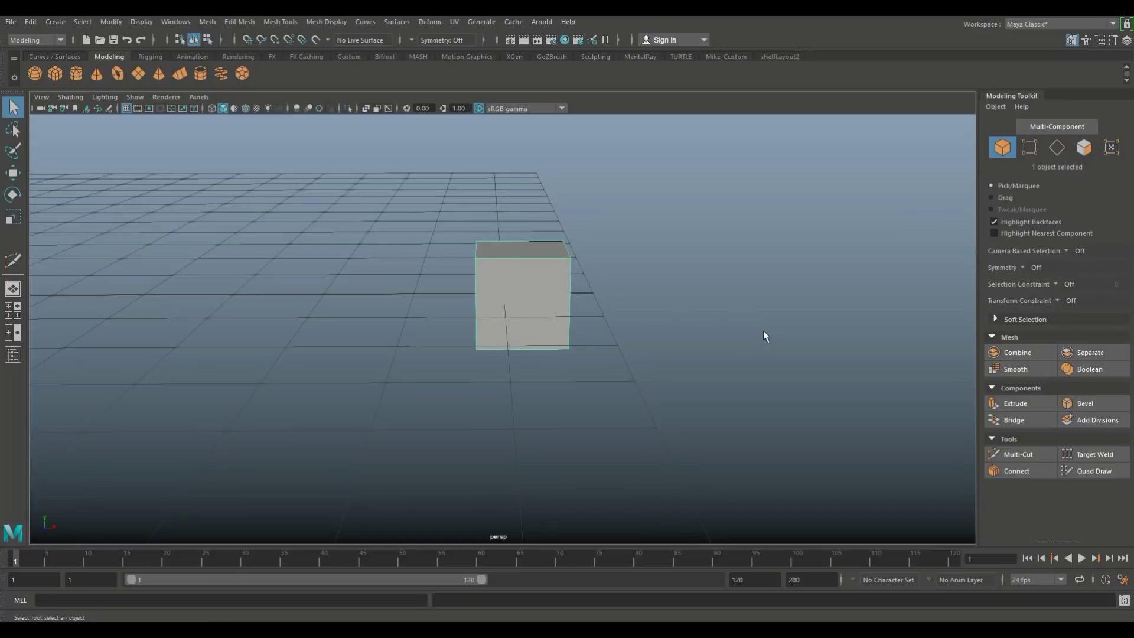
Multi-Cut a jagged outline into the cube's front face, starting and ending on the face's right edge
left_click(1019, 454)
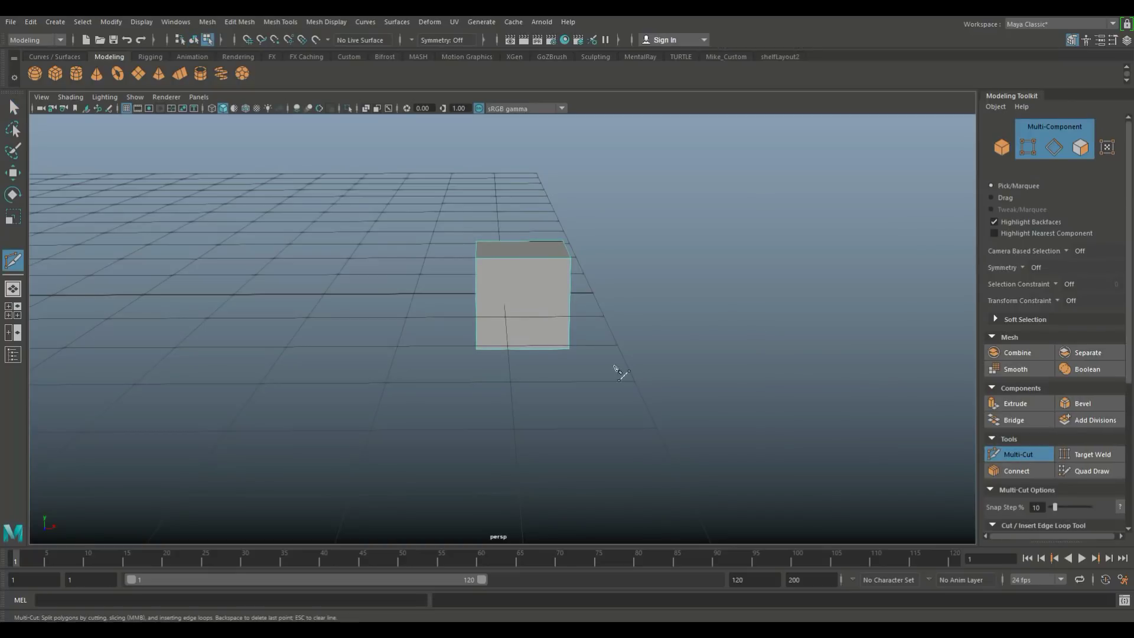
left_click(571, 272)
left_click(529, 277)
left_click(510, 277)
left_click(491, 307)
left_click(523, 328)
left_click(532, 304)
left_click(569, 326)
Delete the face enclosed by the jagged cut on the cube, and undo both the deletion and the cut
key("q")
right_click(552, 277)
left_click(553, 291)
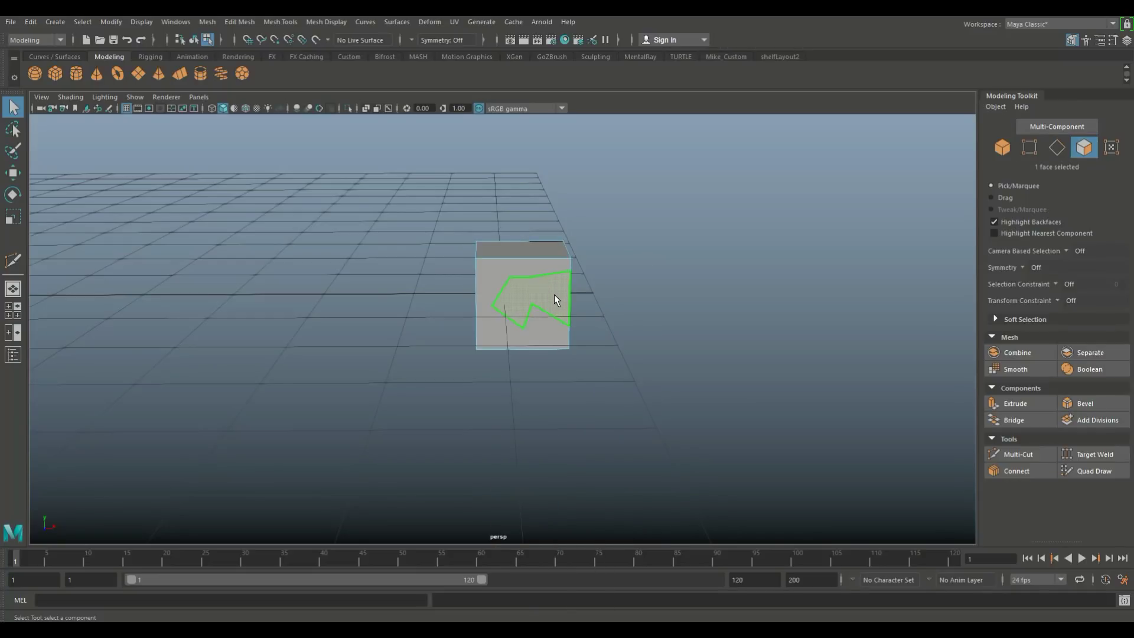
key("Delete")
mouse_move(686, 309)
left_mouse_down("alt")
mouse_move(608, 299)
mouse_move(679, 299)
mouse_move(691, 225)
mouse_move(572, 293)
mouse_move(608, 354)
mouse_move(694, 303)
mouse_move(693, 318)
left_mouse_up("alt")
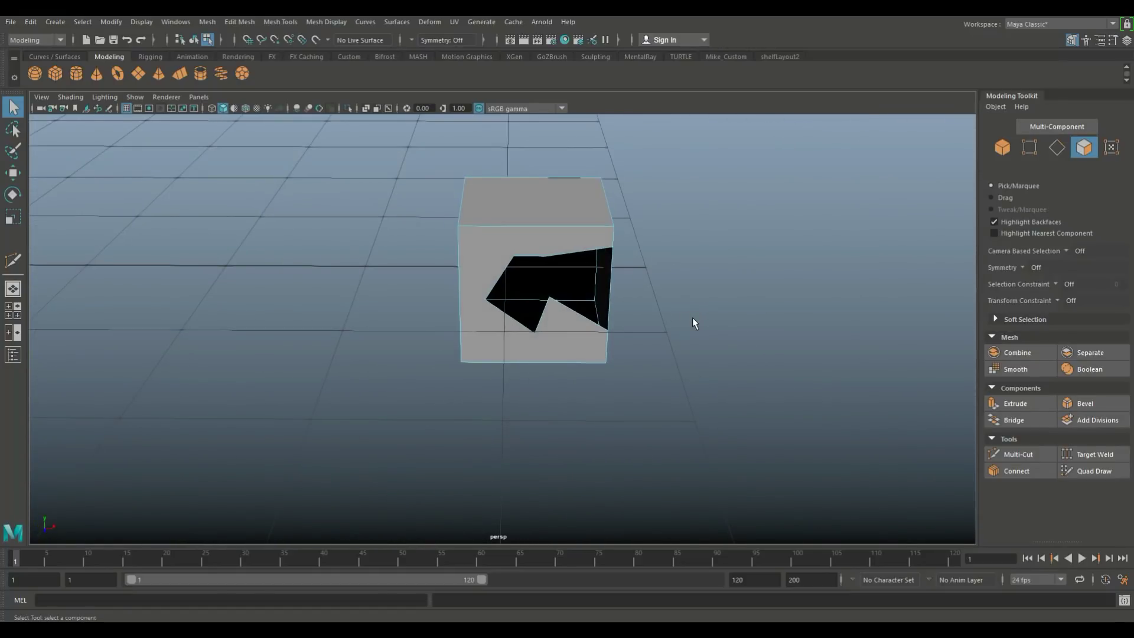
key("ctrl+z")
key("ctrl+z")
Slice through the whole cube with a slightly tilted Multi-Cut line across its front face
left_click_drag(677, 314, 710, 304, "alt")
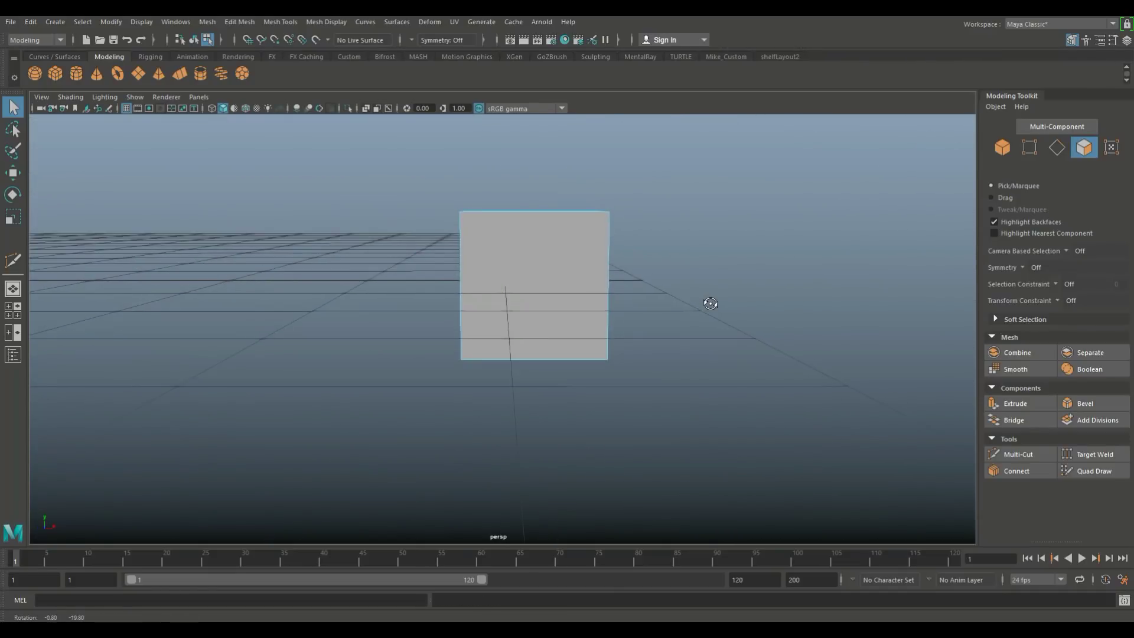
left_click(1022, 453)
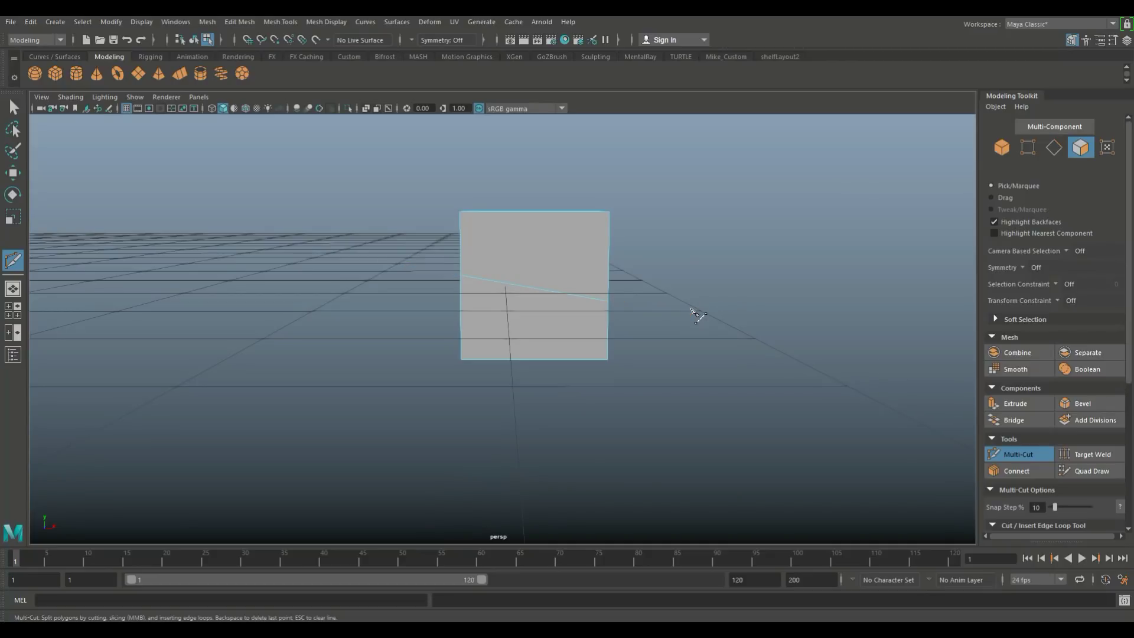
left_click_drag(303, 362, 628, 357, "alt")
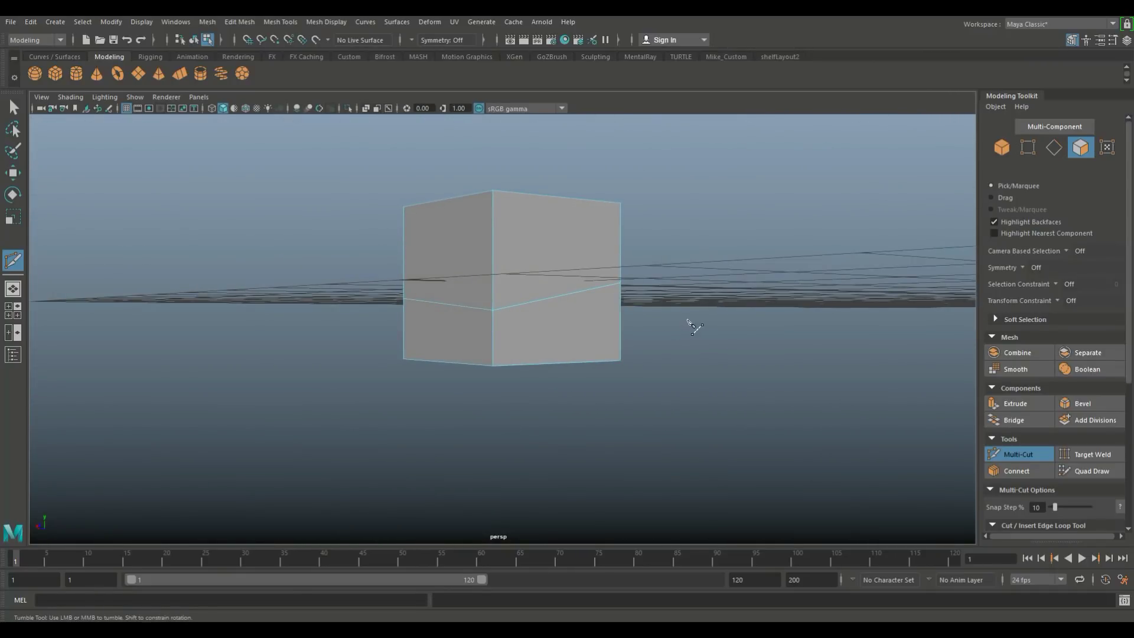
Display the cube as wireframe to inspect the slice around its sides, and undo the slice
key("4")
mouse_move(687, 327)
left_mouse_down("alt")
mouse_move(678, 319)
mouse_move(653, 375)
mouse_move(685, 374)
mouse_move(685, 390)
left_mouse_up("alt")
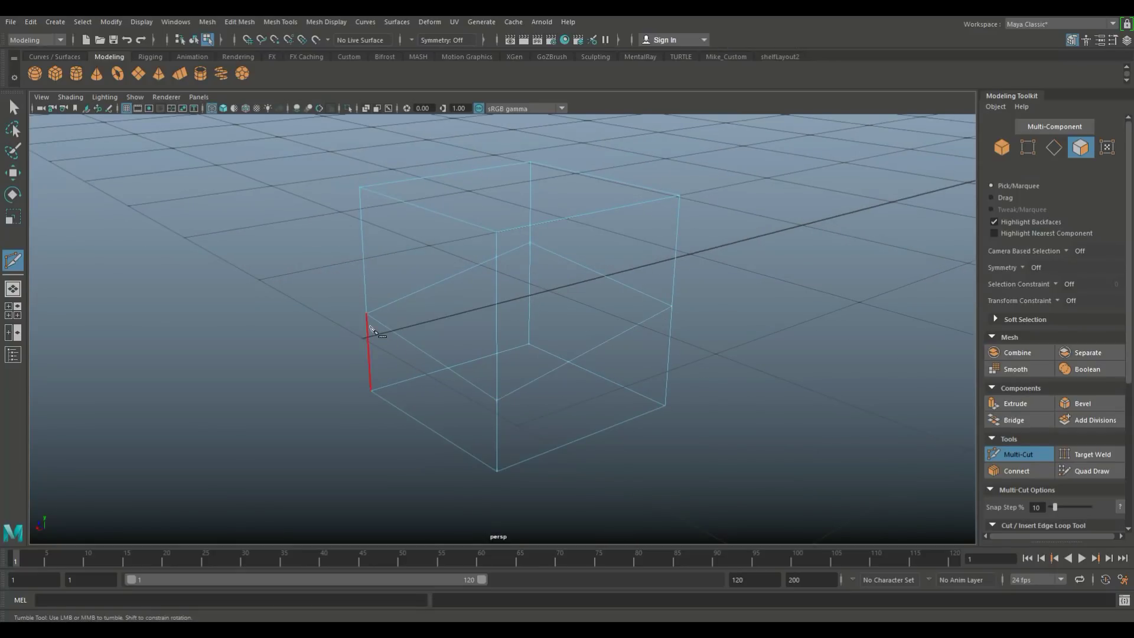
left_click_drag(714, 303, 698, 331, "alt")
key("ctrl+z")
left_click_drag(677, 348, 710, 353, "alt")
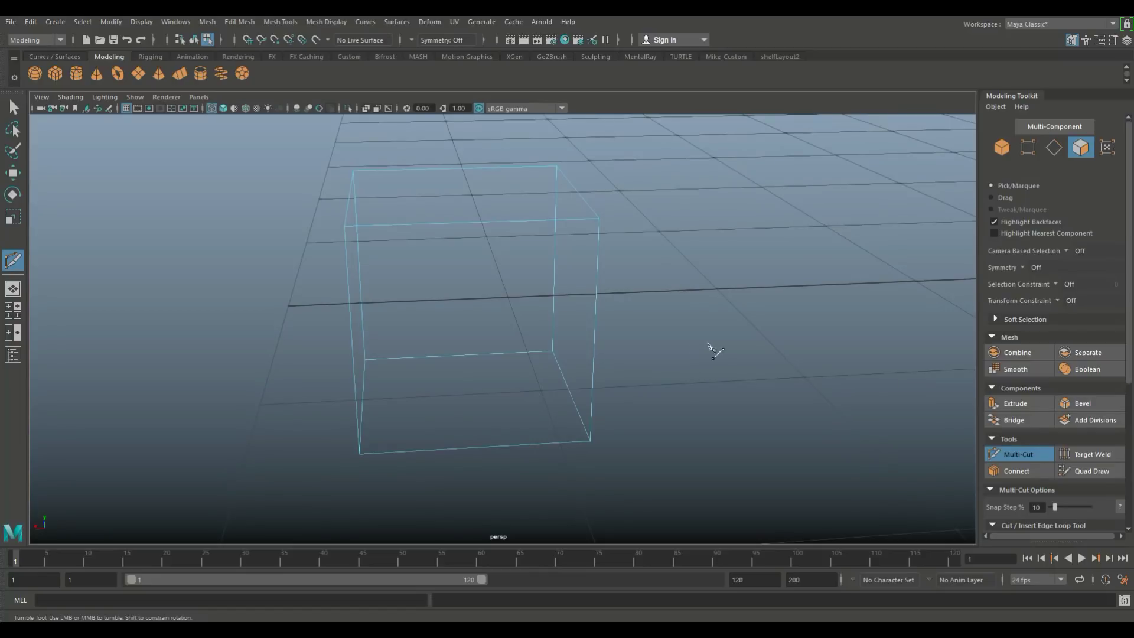
Insert four vertical edge loops around the wireframe cube, spaced unevenly toward the right side of its front face
scroll(655, 232, "up", 3)
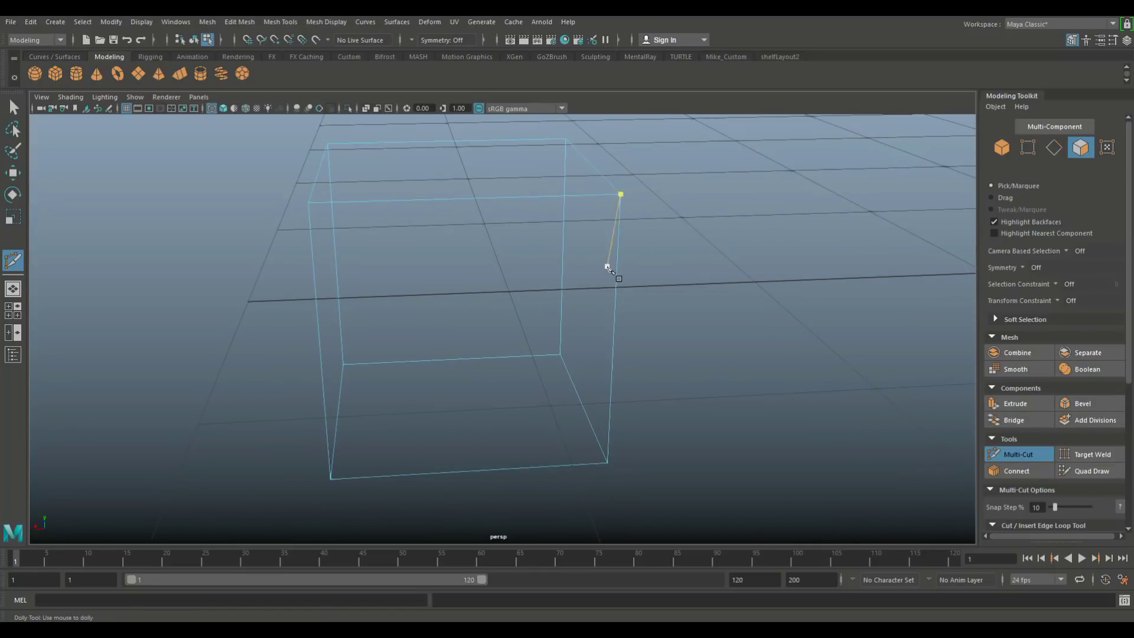
left_click(597, 198, "ctrl")
left_click(563, 196, "ctrl")
left_click(530, 197, "ctrl")
left_click(476, 198, "ctrl")
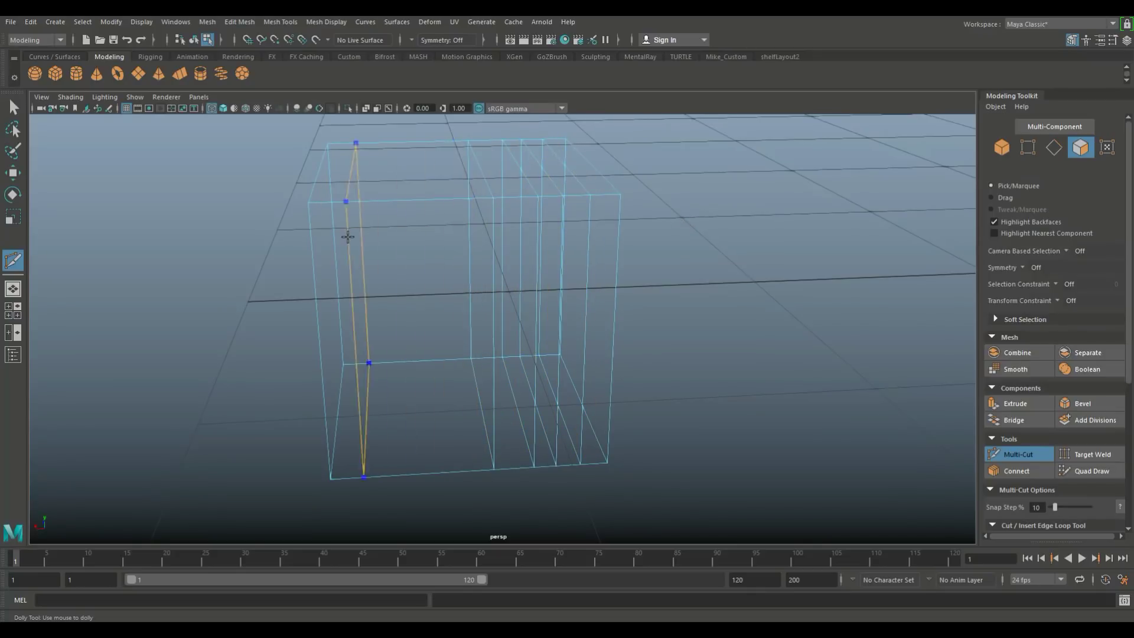
Insert four horizontal edge loops around the cube at different heights along its front left edge
left_click(316, 293, "ctrl")
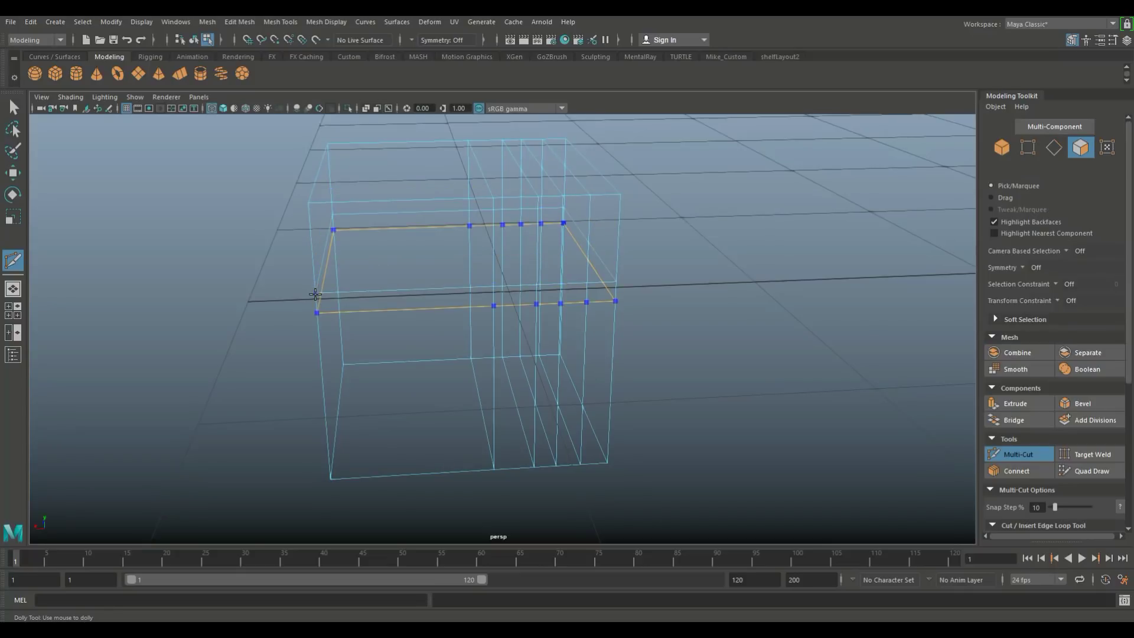
left_click(321, 353, "ctrl")
left_click(325, 403, "ctrl")
left_click(327, 438, "ctrl")
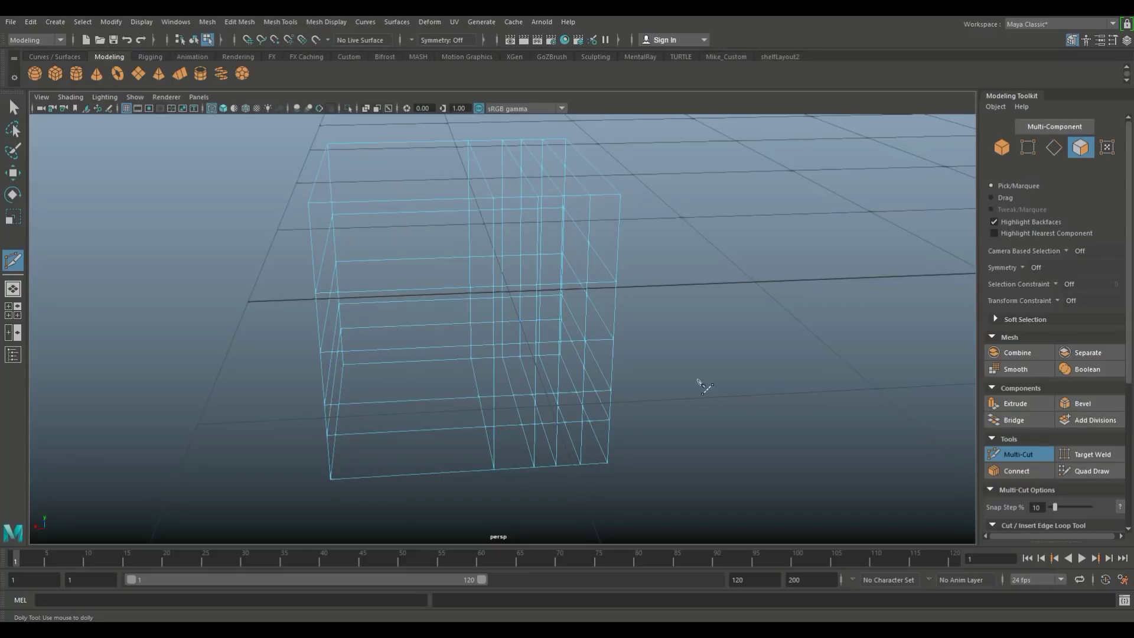
Insert five edge loops in the cube's third direction, crossing its undivided top edge from the corner toward the middle
mouse_move(762, 336)
left_mouse_down("alt")
mouse_move(701, 284)
mouse_move(679, 347)
mouse_move(737, 329)
mouse_move(772, 340)
left_mouse_up("alt")
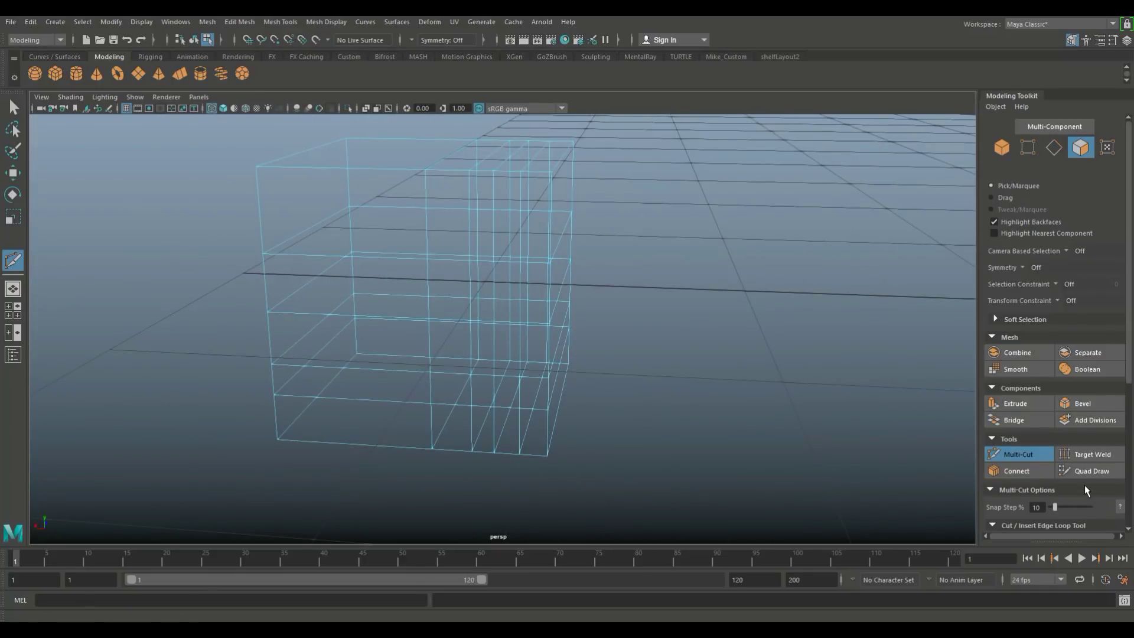
left_click_drag(610, 345, 635, 345, "alt")
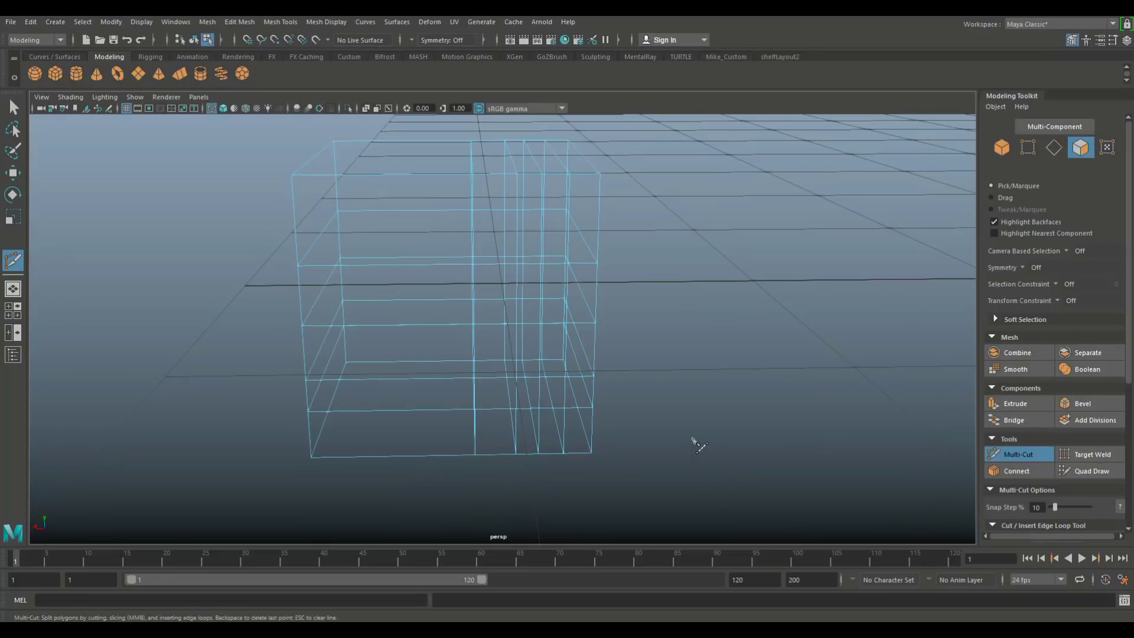
left_click_drag(689, 418, 837, 460, "alt")
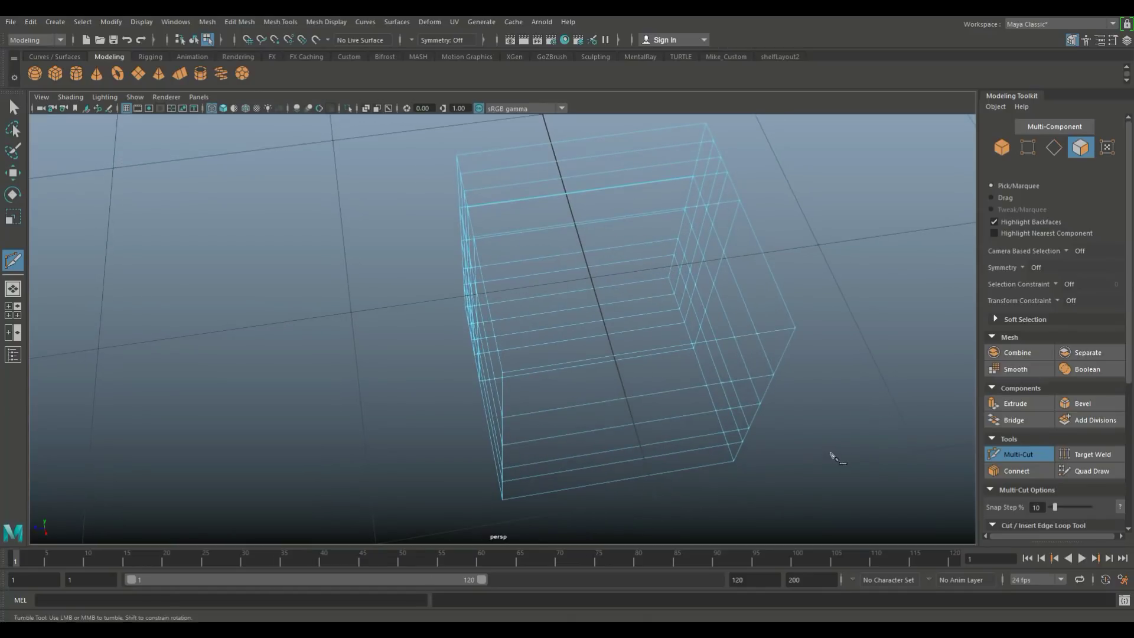
left_click(795, 328)
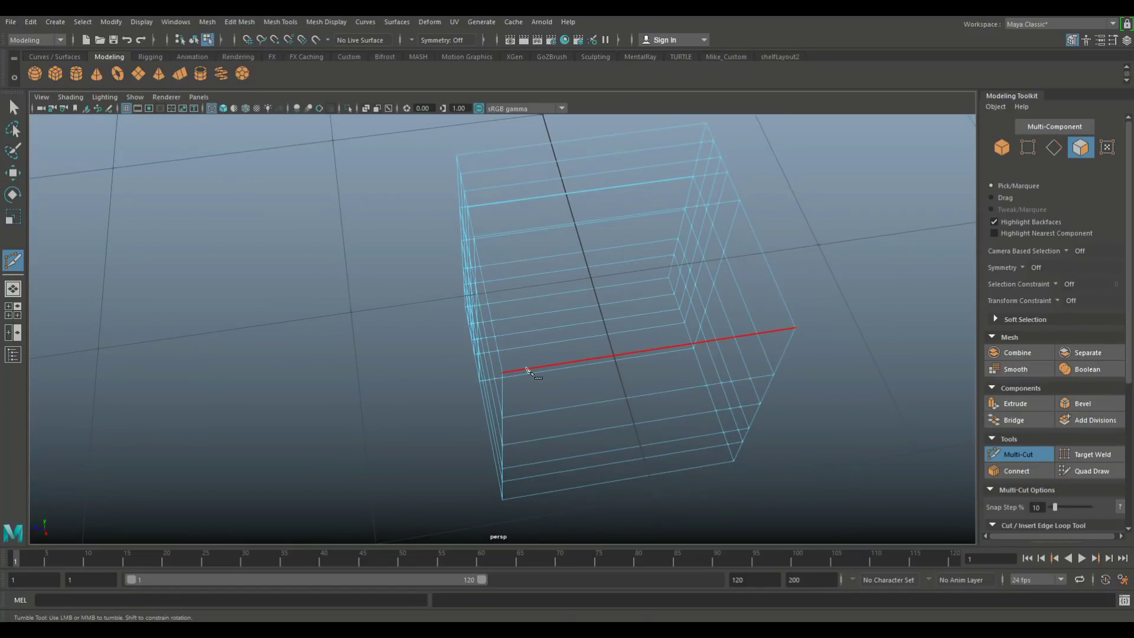
left_click(527, 371)
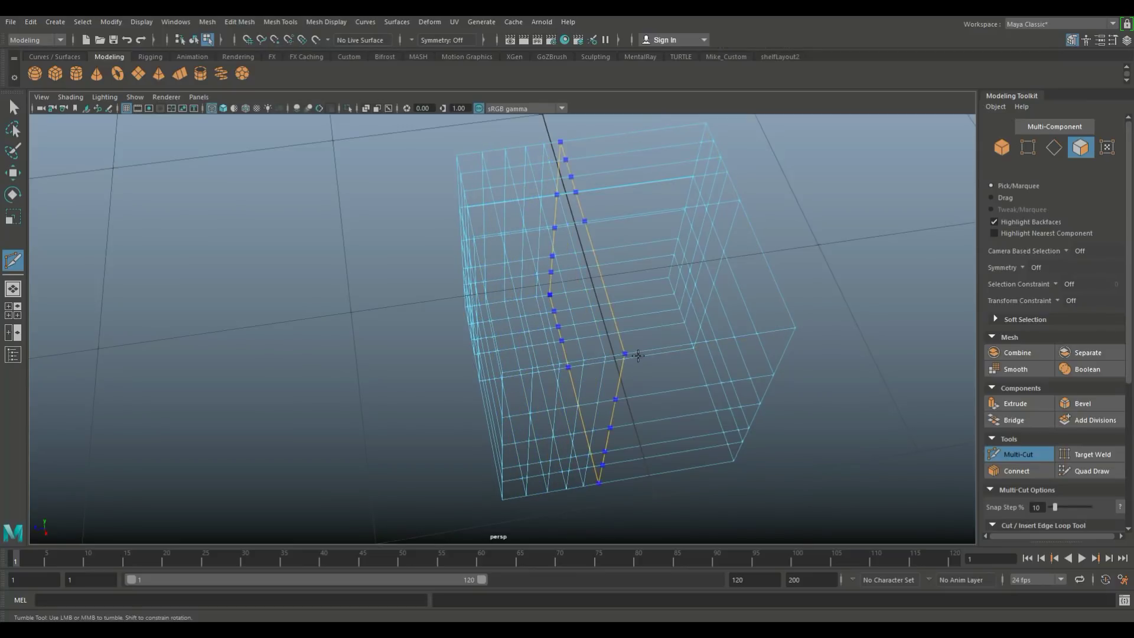
left_click(638, 355, "ctrl")
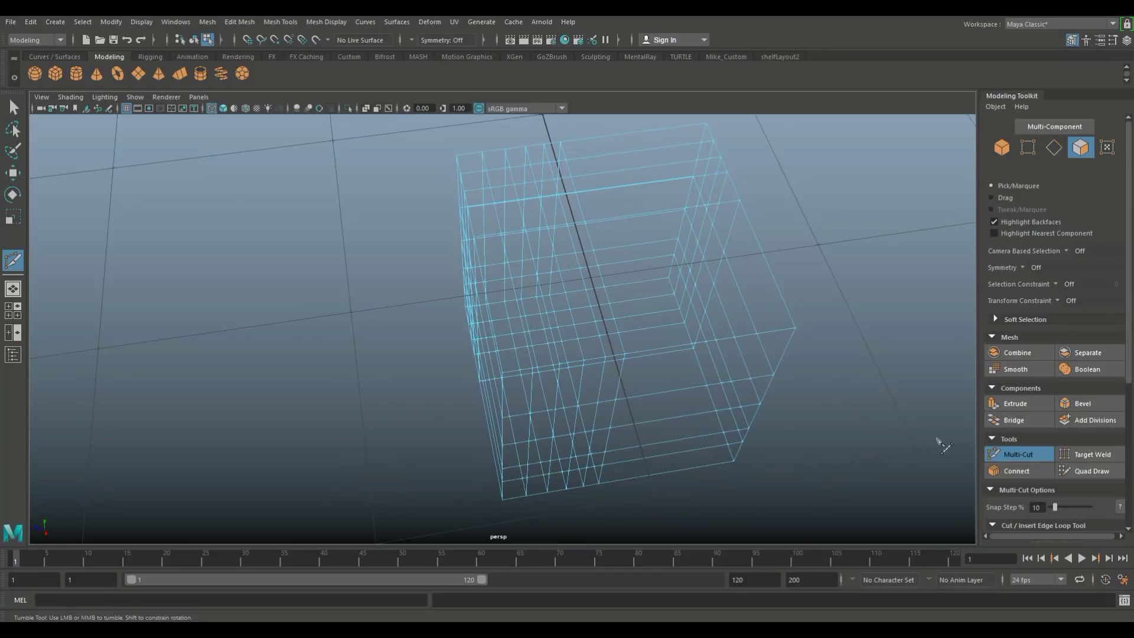
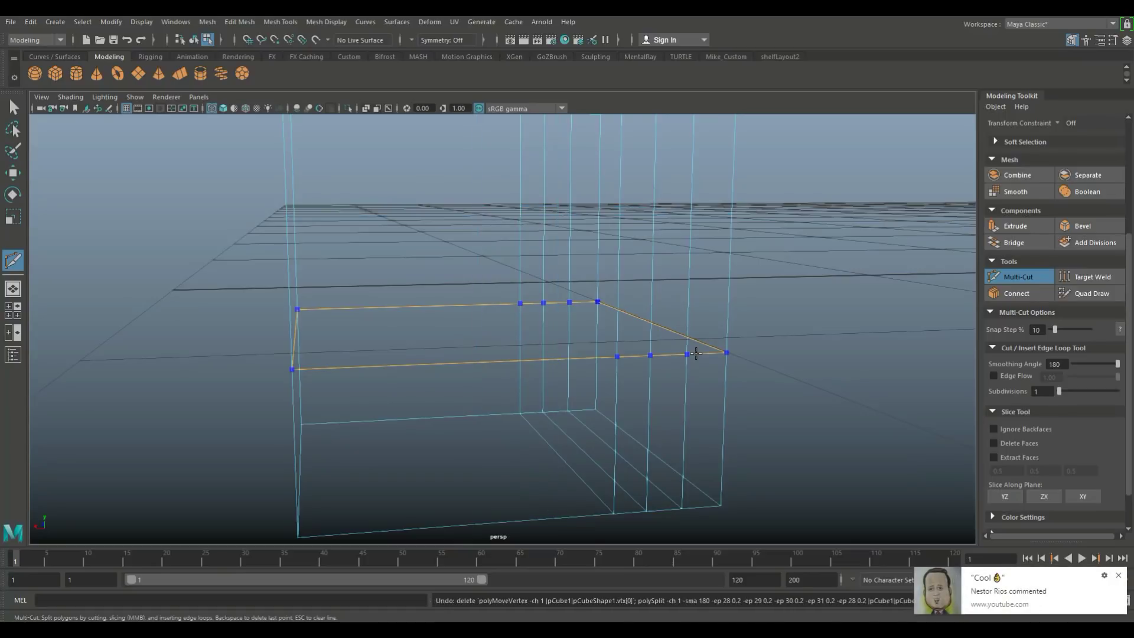
Undo all the inserted edge loops on the cube and dismiss the notification pop-up
key("ctrl+z")
key("ctrl+z")
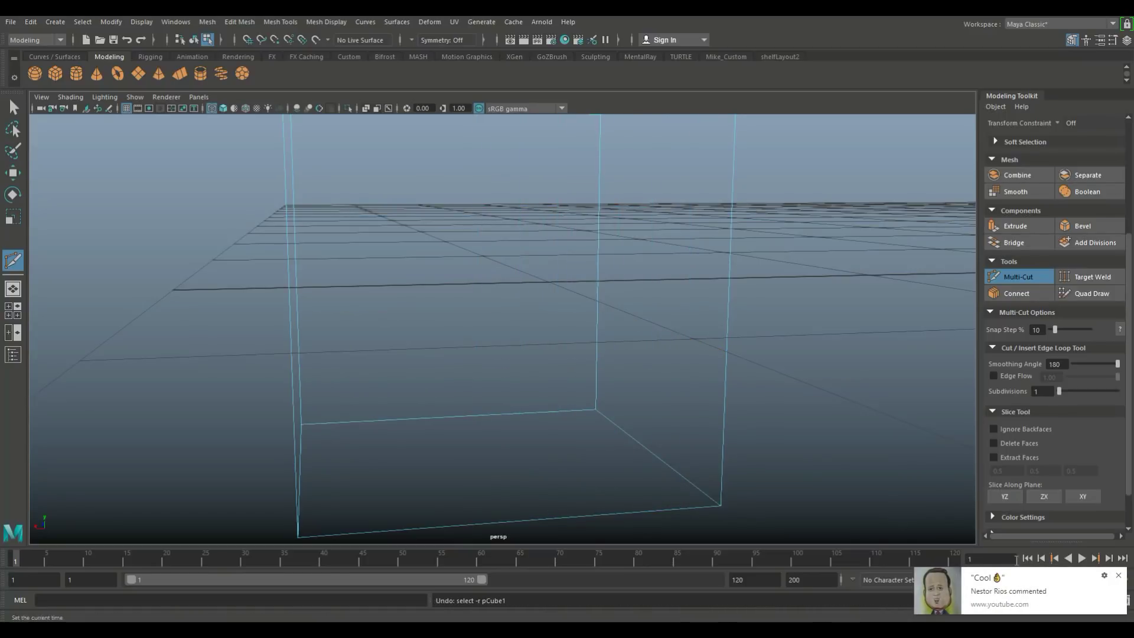
left_click(1118, 578)
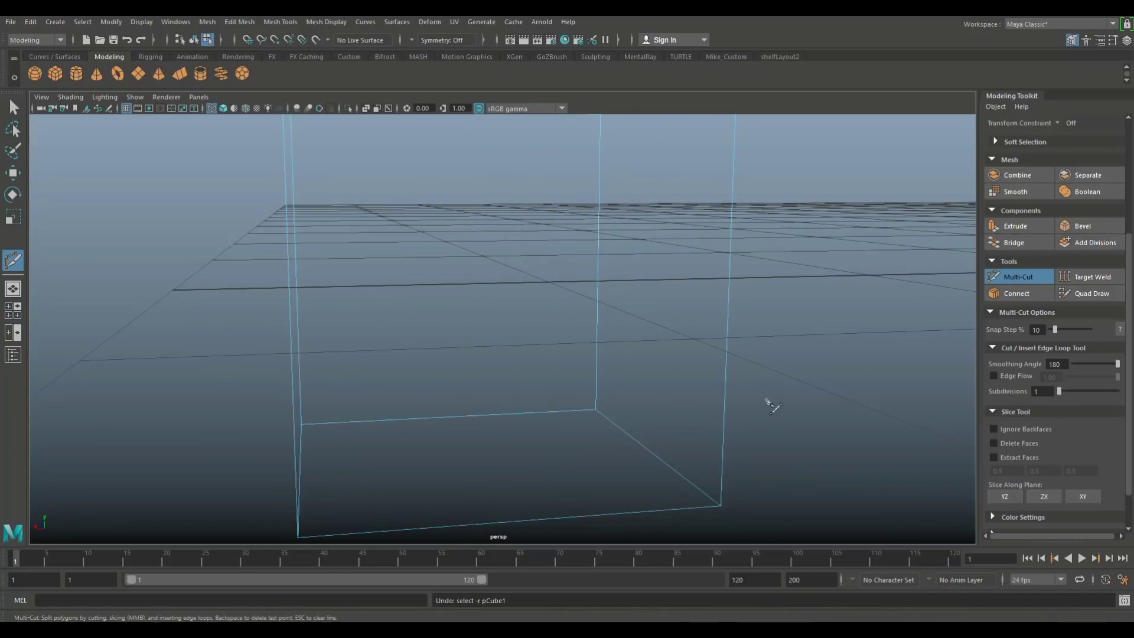
Display the plain cube as a shaded solid and leave the Multi-Cut tool
scroll(772, 339, "down", 5)
mouse_move(772, 340)
left_mouse_down("alt")
mouse_move(842, 384)
mouse_move(805, 357)
left_mouse_up("alt")
key("5")
scroll(688, 392, "up", 6)
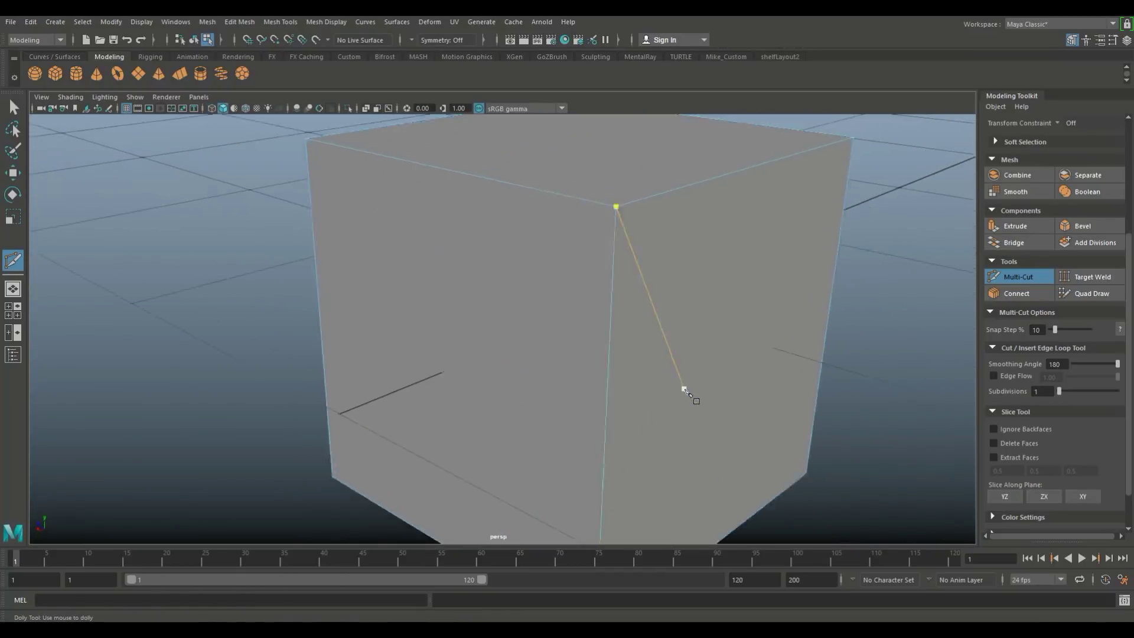
scroll(686, 391, "up", 2)
scroll(679, 386, "down", 7)
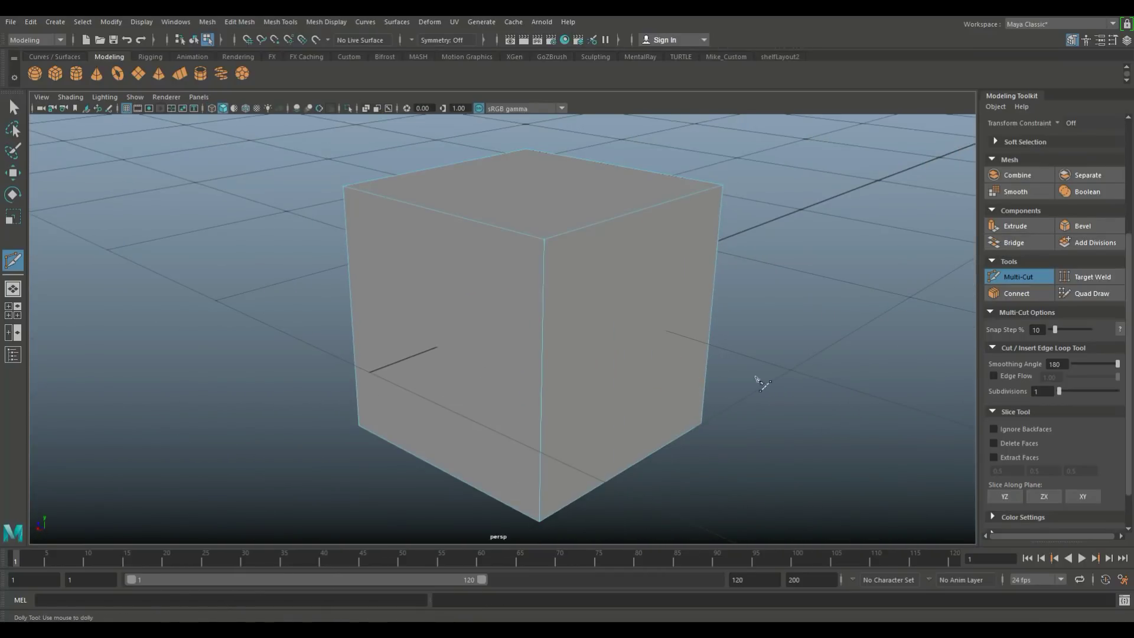
key("q")
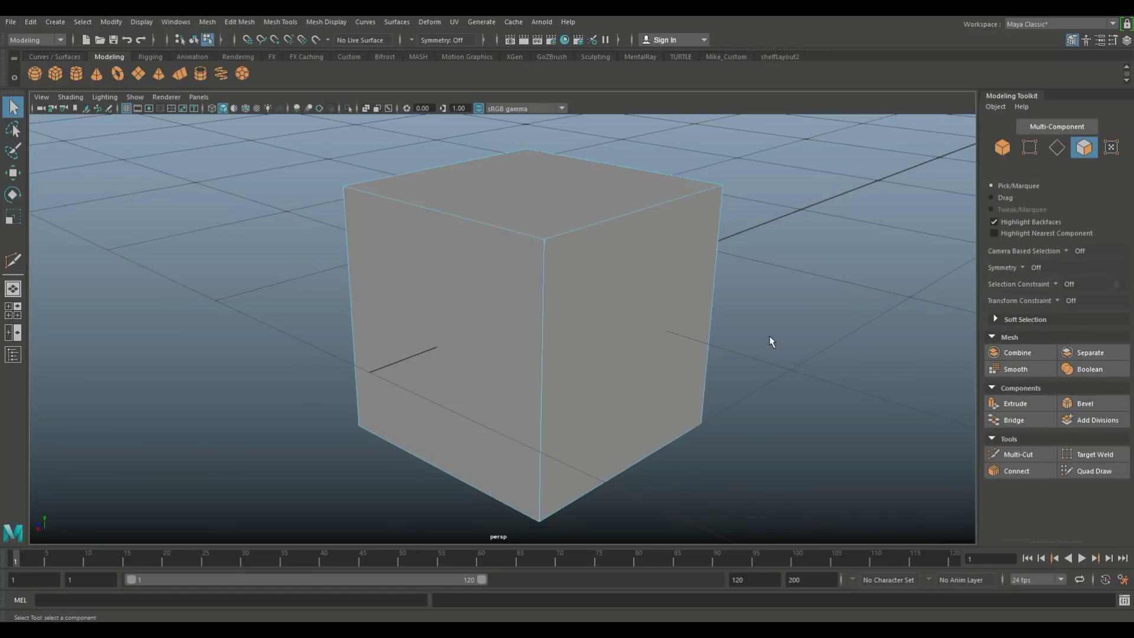
Activate Multi-Cut and turn on Delete Faces in its Slice Tool options
left_click_drag(752, 329, 705, 379, "alt")
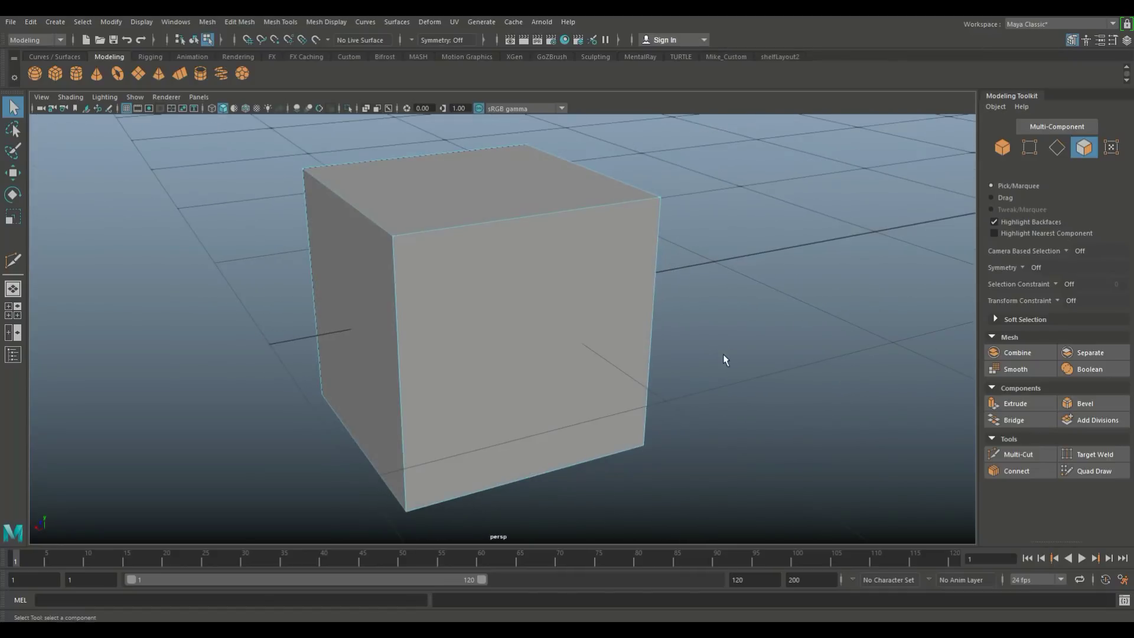
left_click(1022, 456)
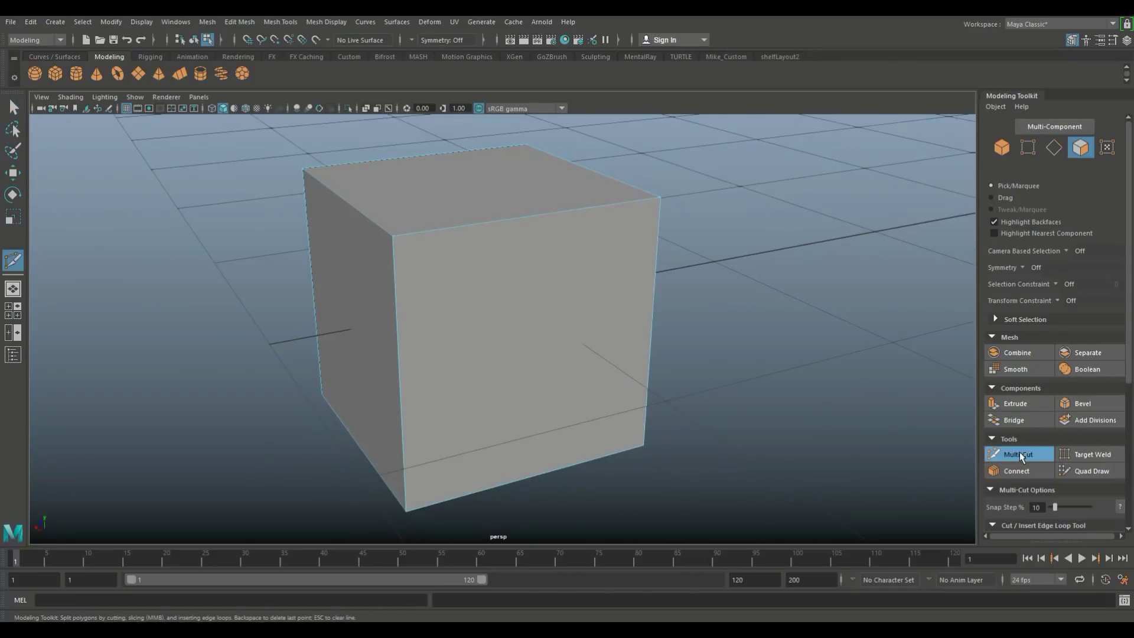
scroll(1060, 512, "down", 3)
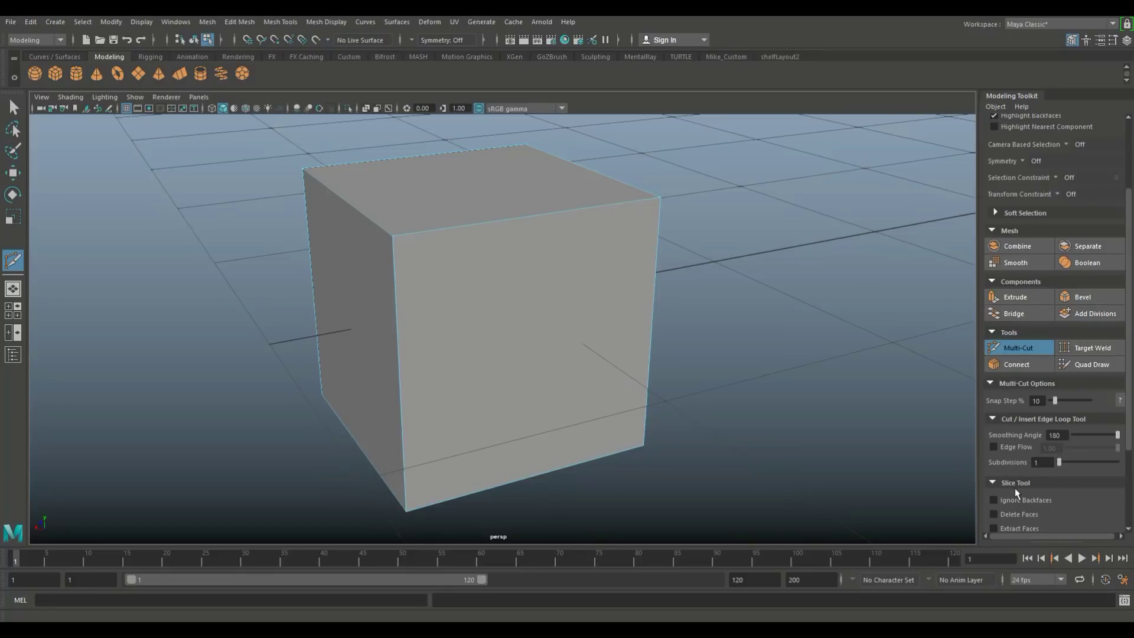
scroll(1067, 488, "down", 2)
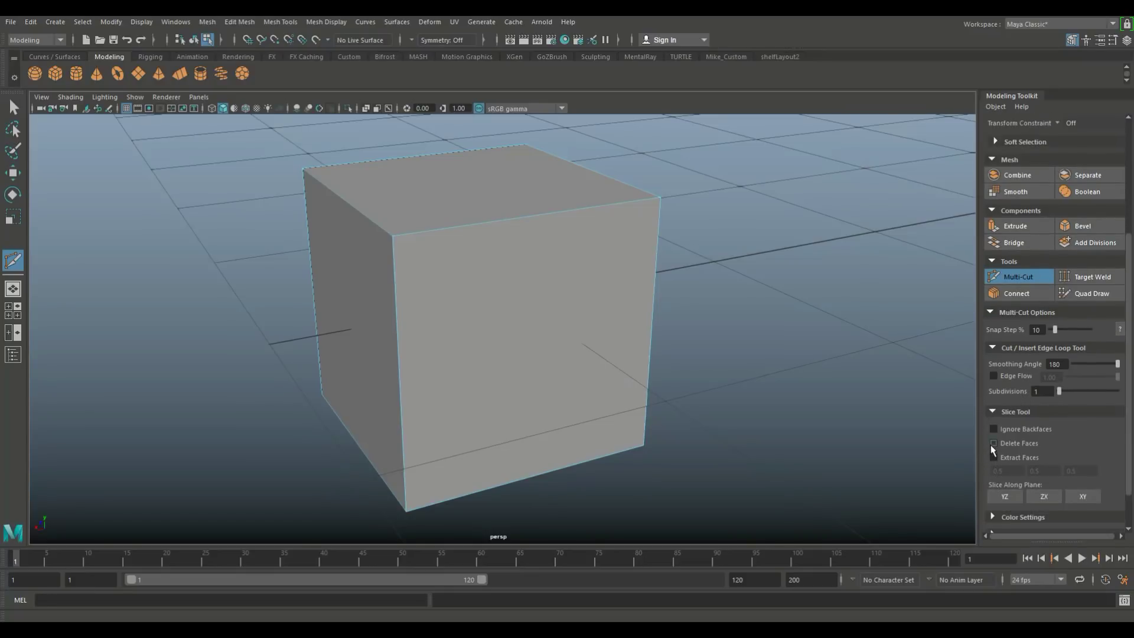
left_click_drag(800, 477, 817, 441, "alt")
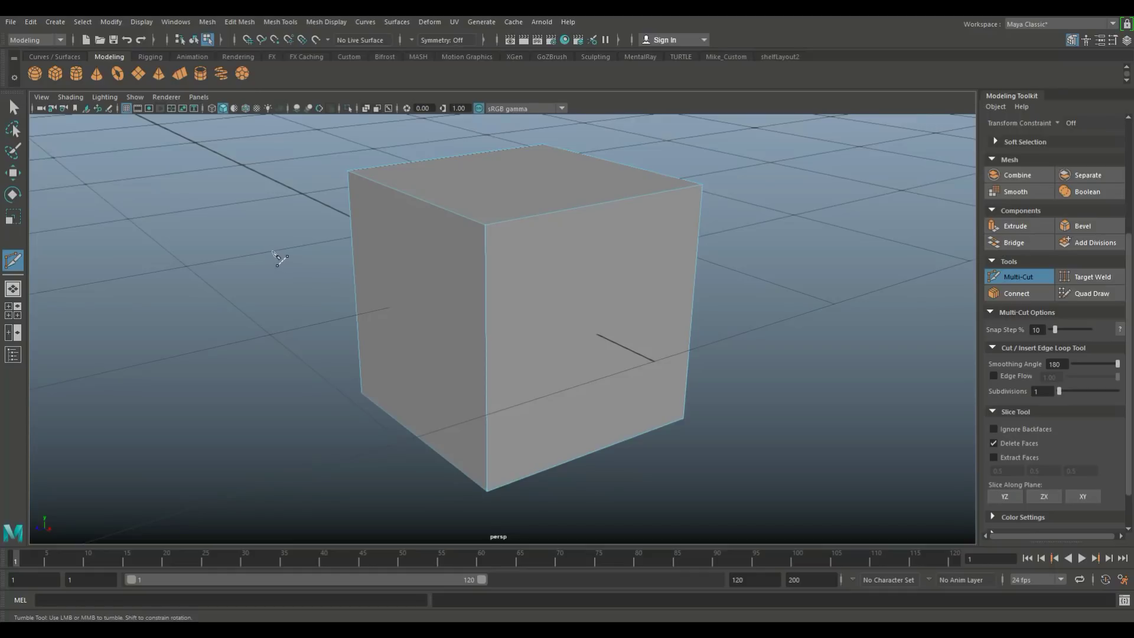
Slice across the cube with deleted faces along three differently slanted lines, undoing each slice
left_click_drag(252, 242, 735, 346)
key("ctrl+z")
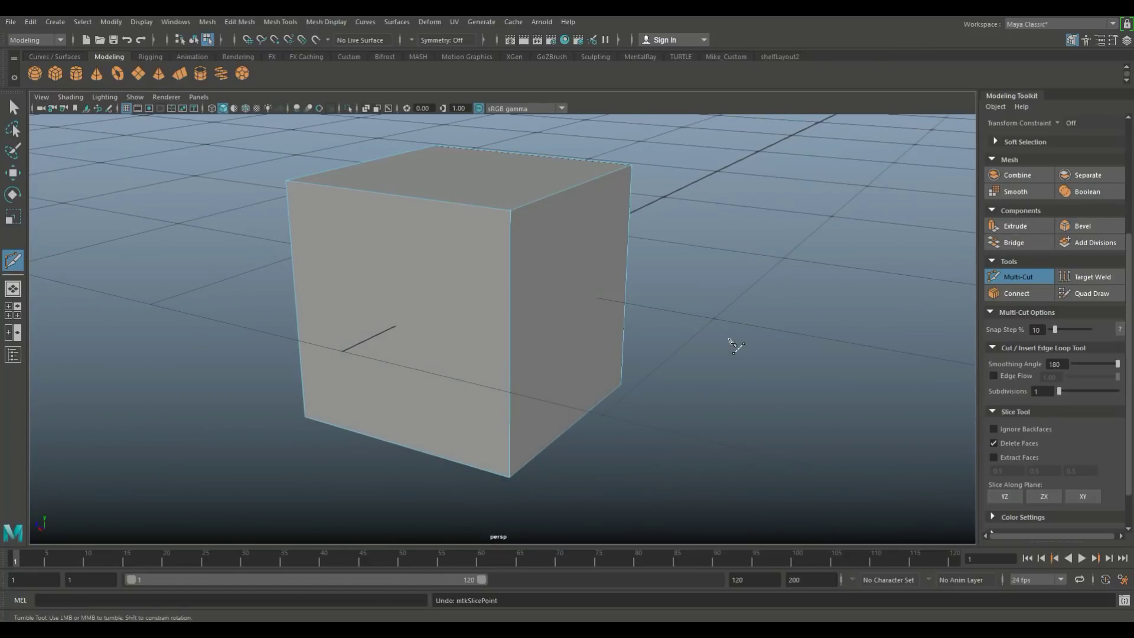
left_click_drag(726, 370, 752, 370, "alt")
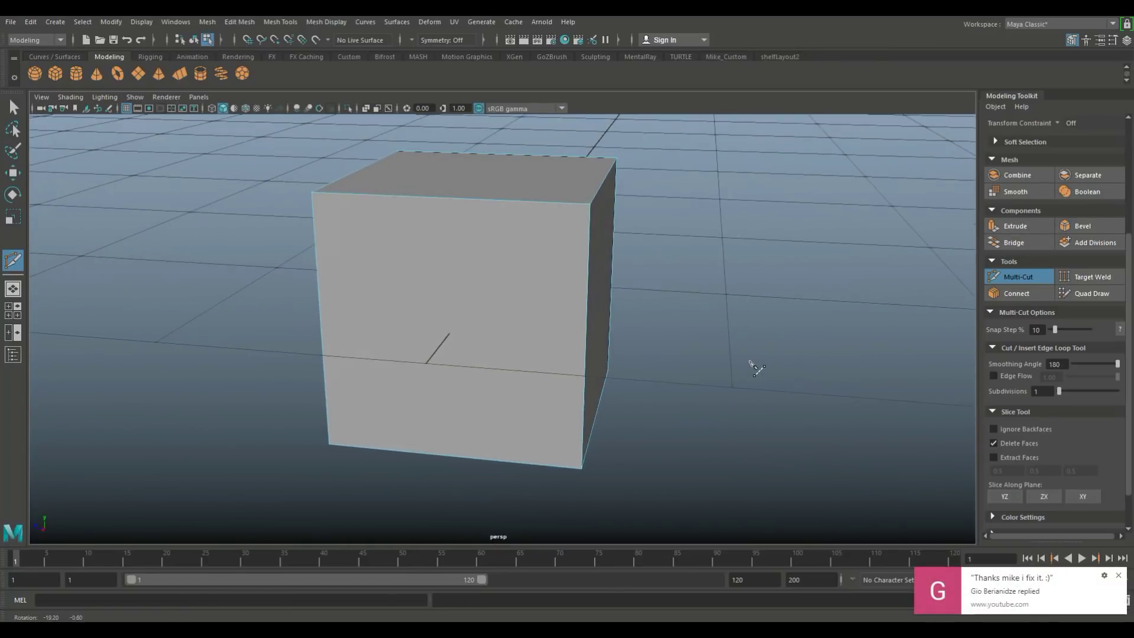
left_click_drag(259, 390, 726, 300)
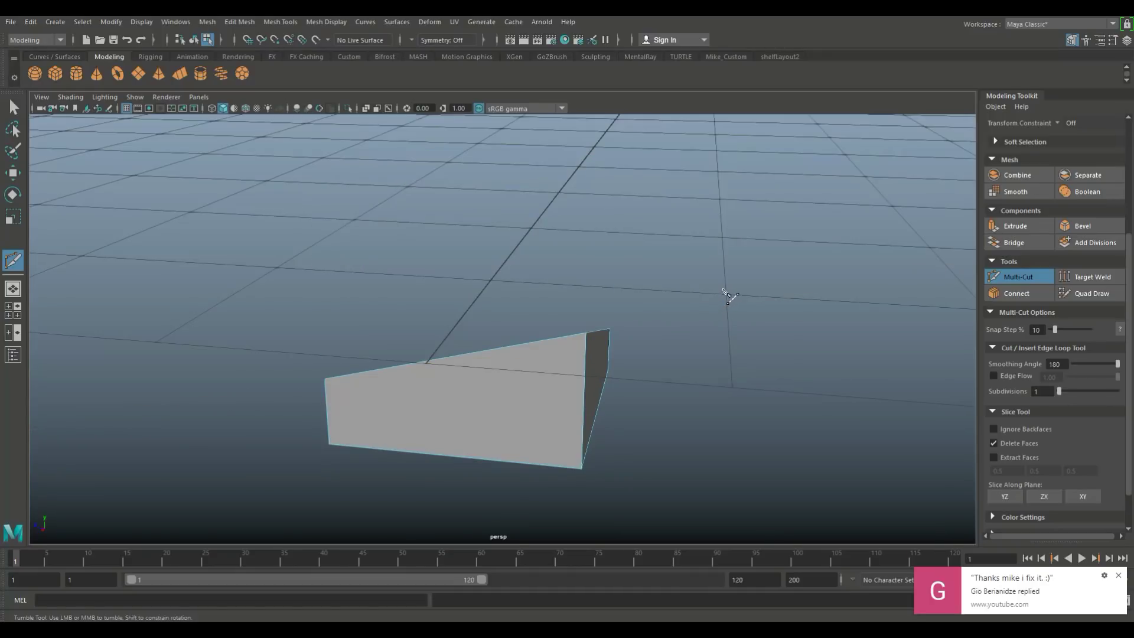
key("ctrl+z")
left_click_drag(242, 248, 655, 458)
key("ctrl+z")
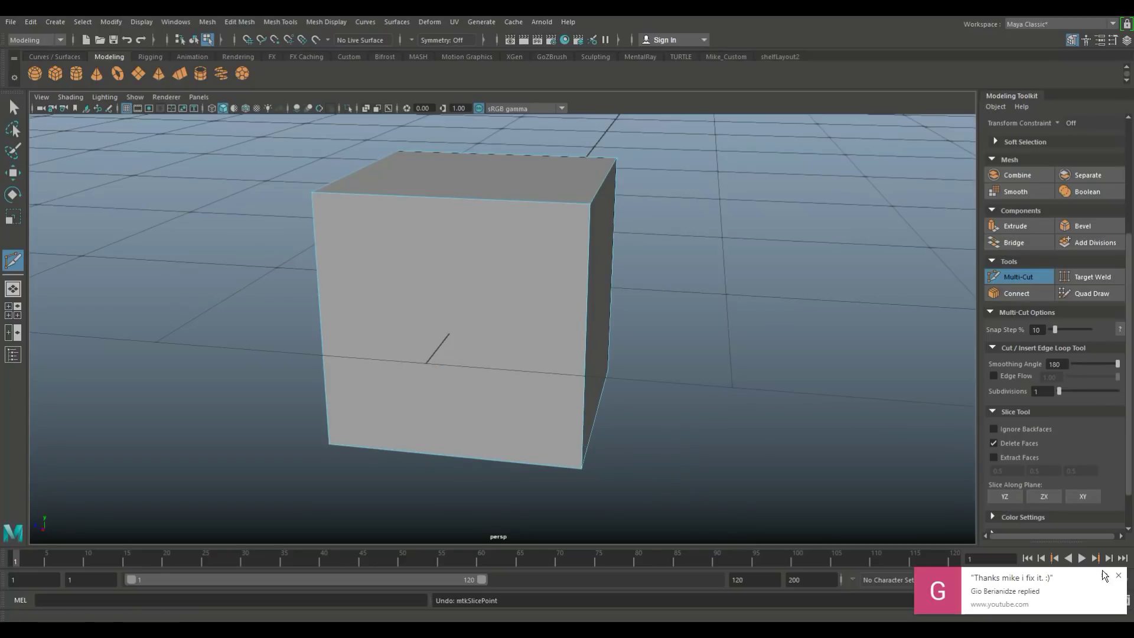
Switch the Slice Tool option to Extract Faces and slice the cube along a line sloping down to the right
left_click(1120, 575)
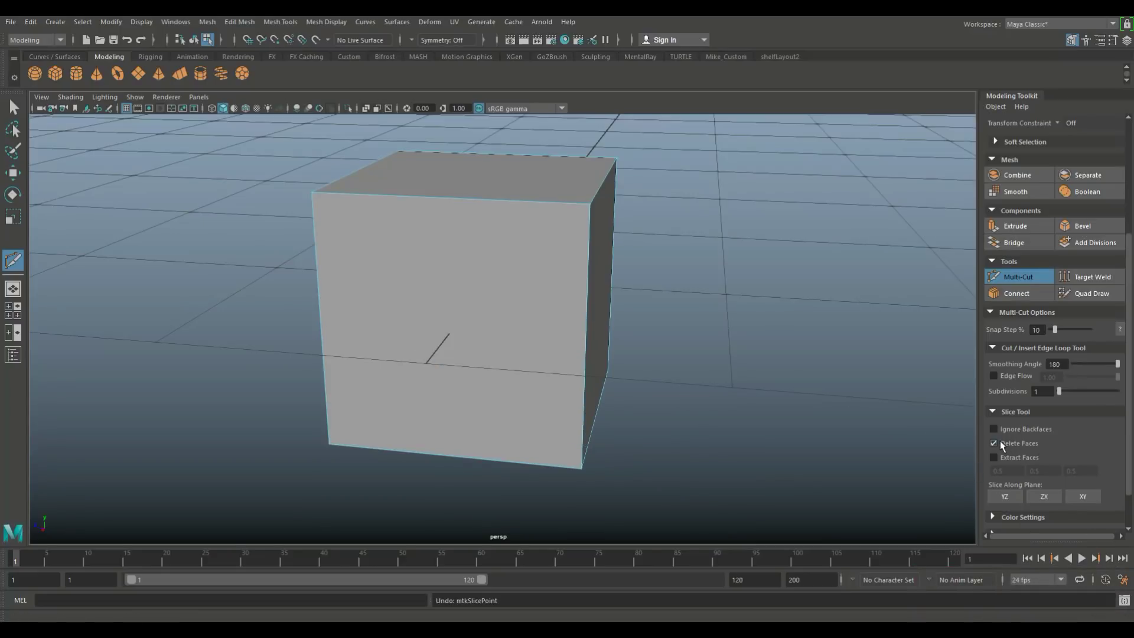
left_click(994, 458)
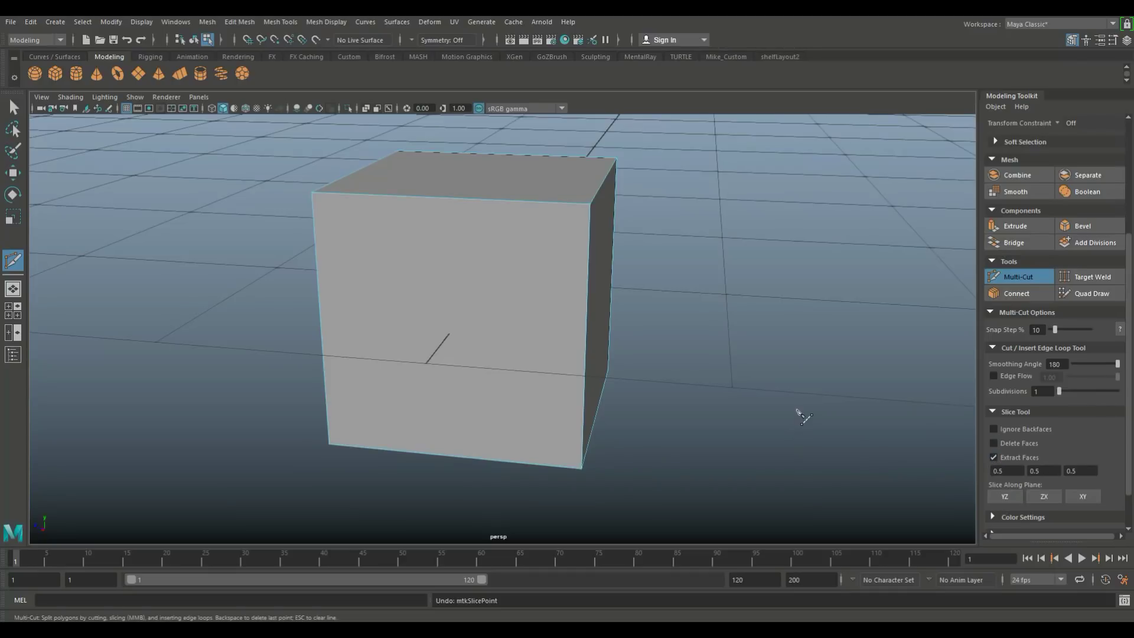
scroll(800, 413, "down", 3)
left_click_drag(742, 412, 675, 405, "alt")
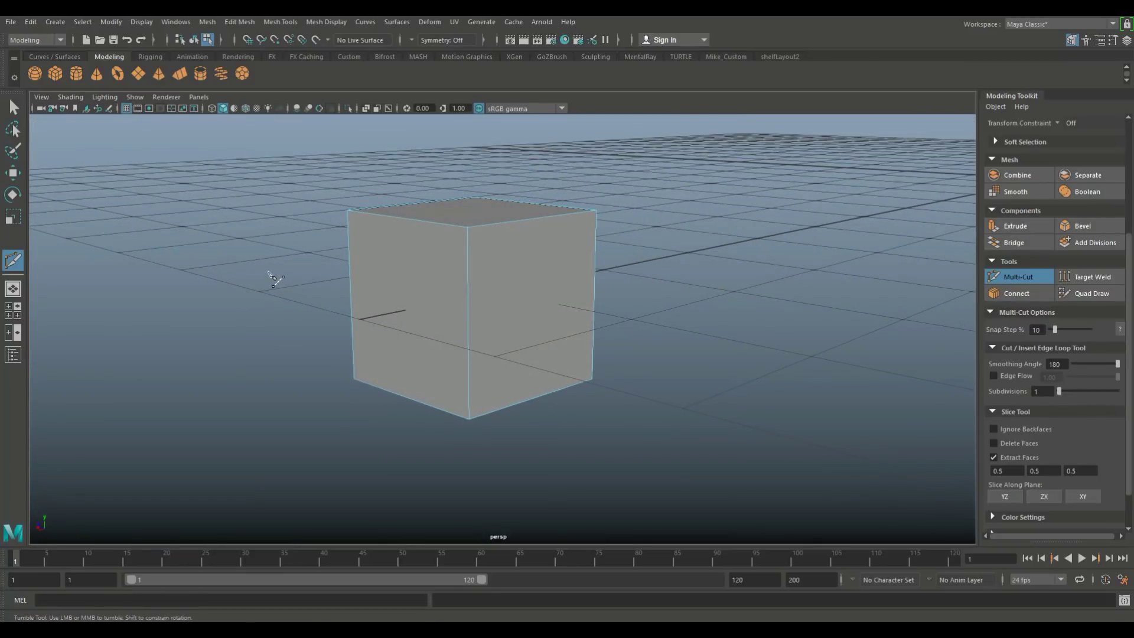
left_click_drag(260, 262, 701, 372)
left_click_drag(701, 372, 701, 372)
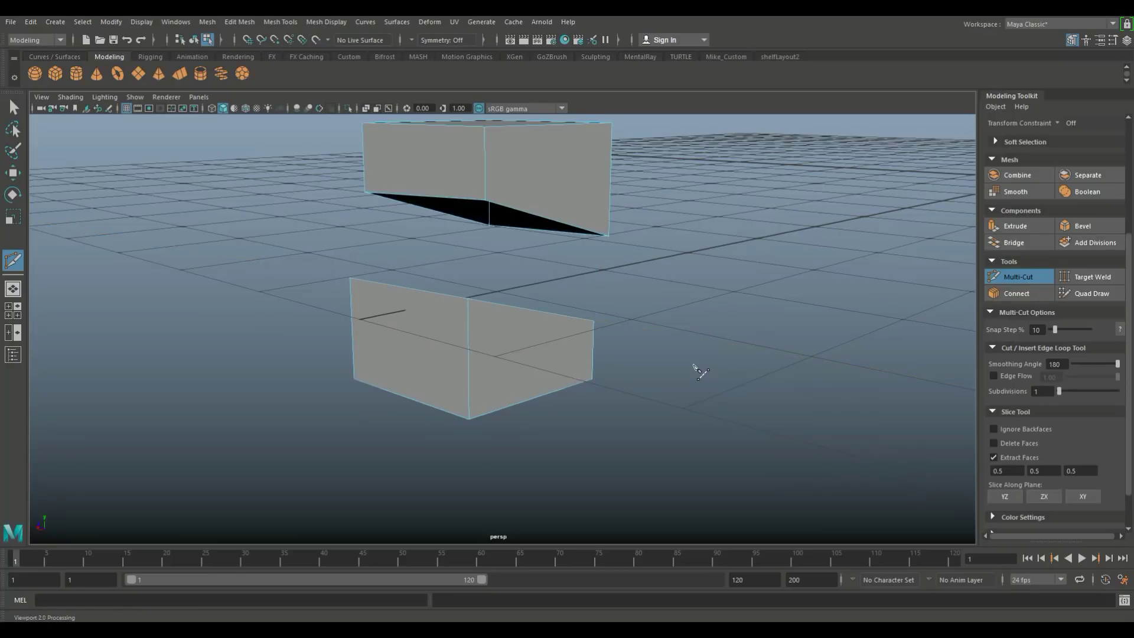
Slice the upper extracted piece along a downward-sloping line and the lower piece along an upward-sloping line
left_click_drag(732, 329, 735, 405, "alt")
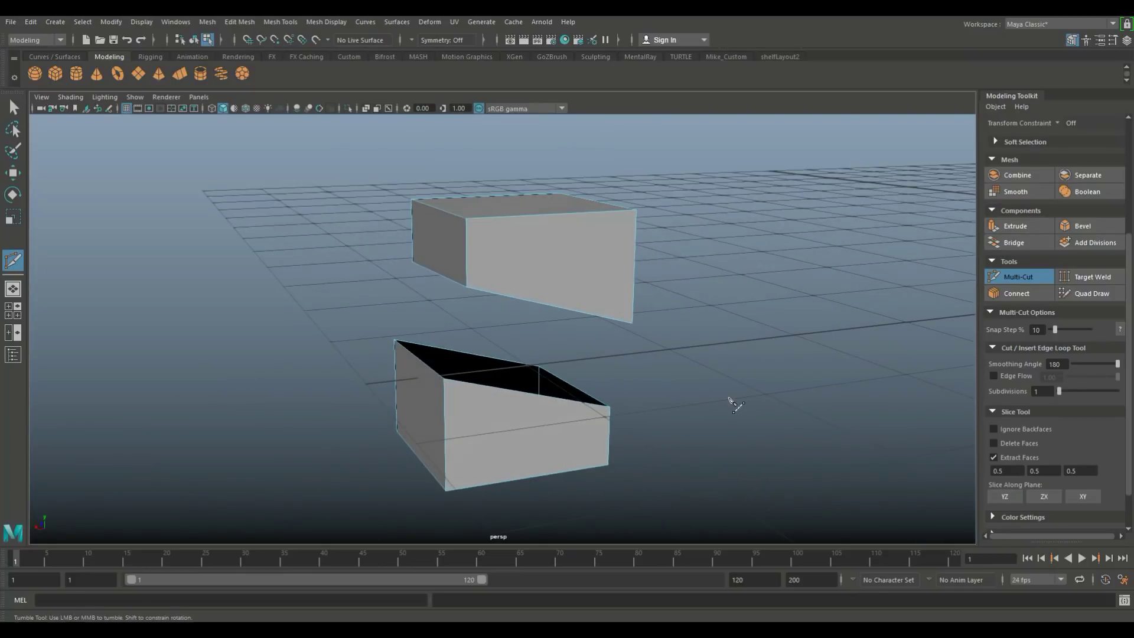
left_click_drag(368, 174, 713, 292)
left_click(444, 378)
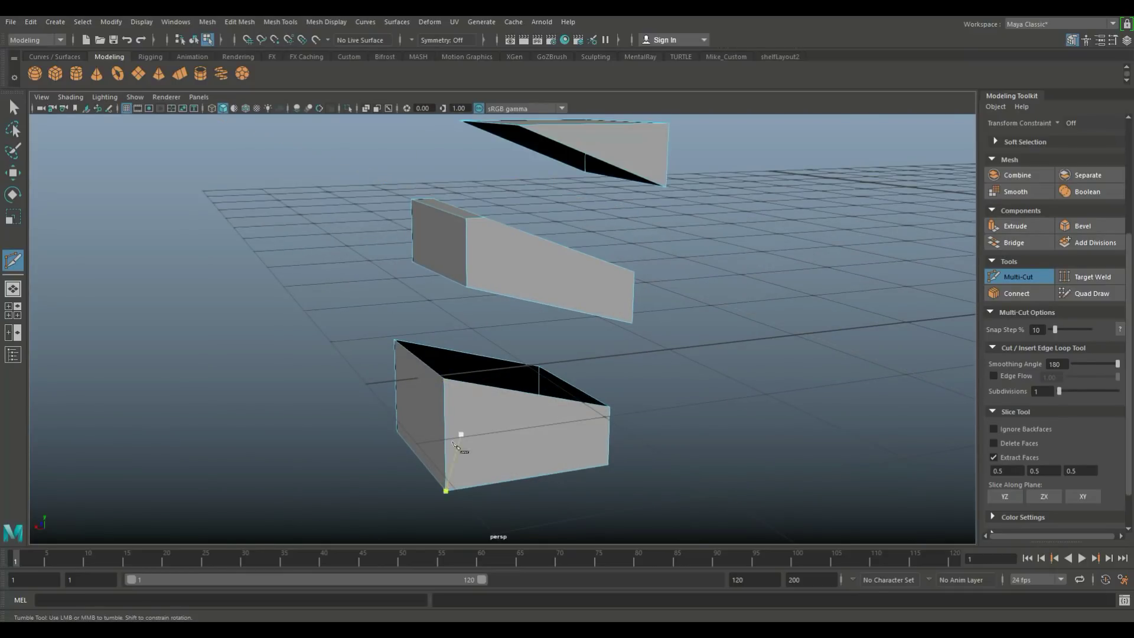
left_click_drag(324, 462, 684, 392)
right_click_drag(684, 392, 850, 390, "alt")
scroll(1073, 452, "down", 2)
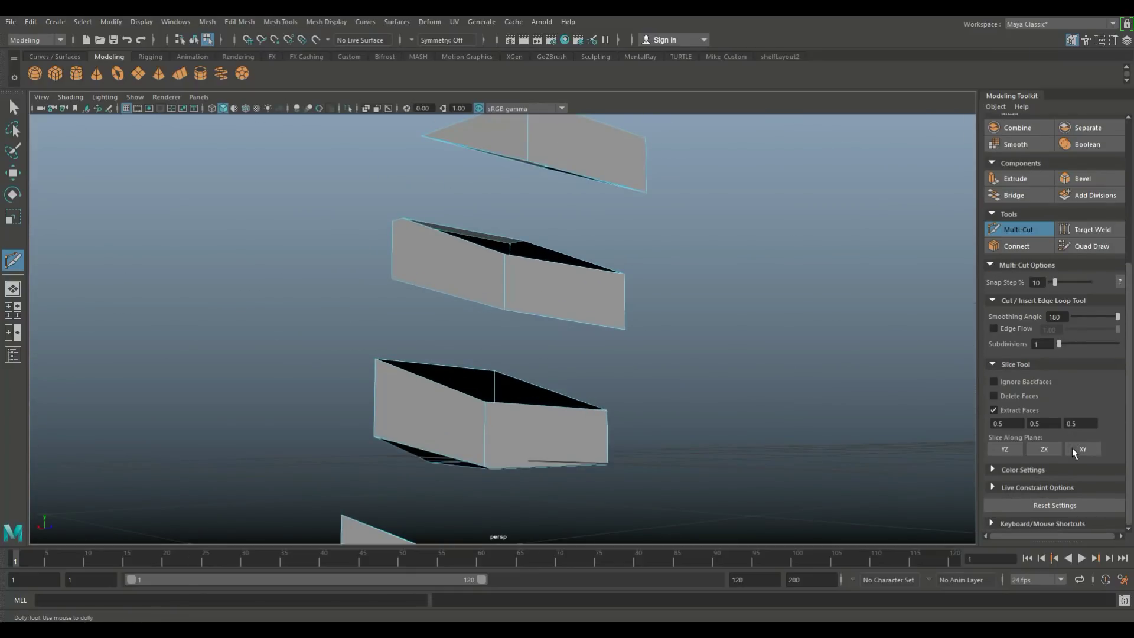
scroll(628, 435, "up", 3)
scroll(627, 435, "down", 6)
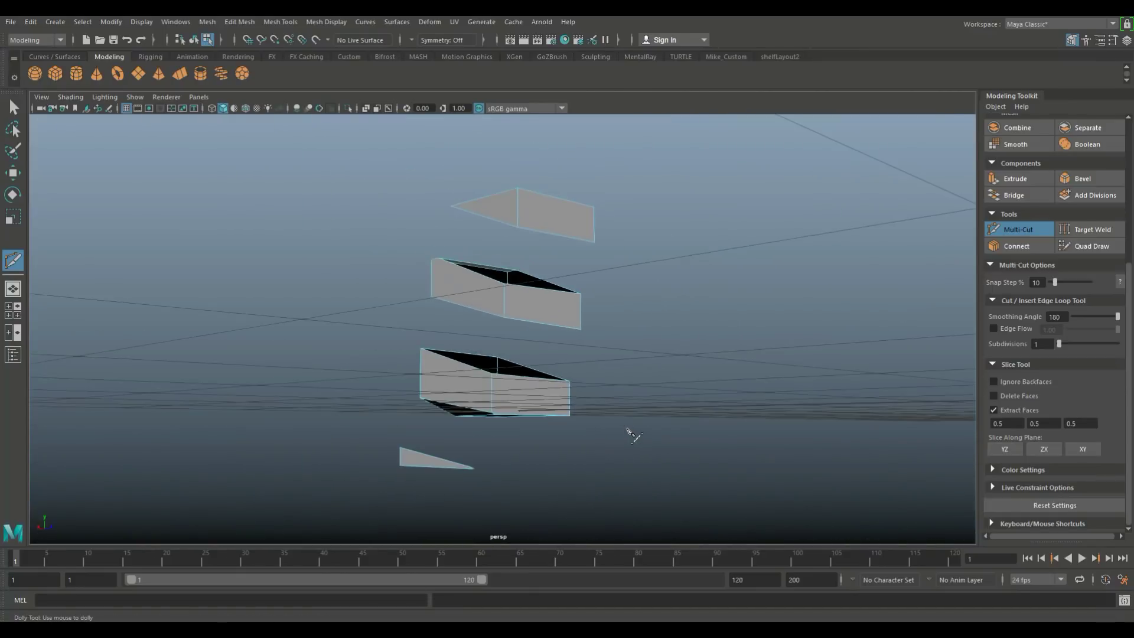
left_click_drag(663, 418, 742, 359, "alt")
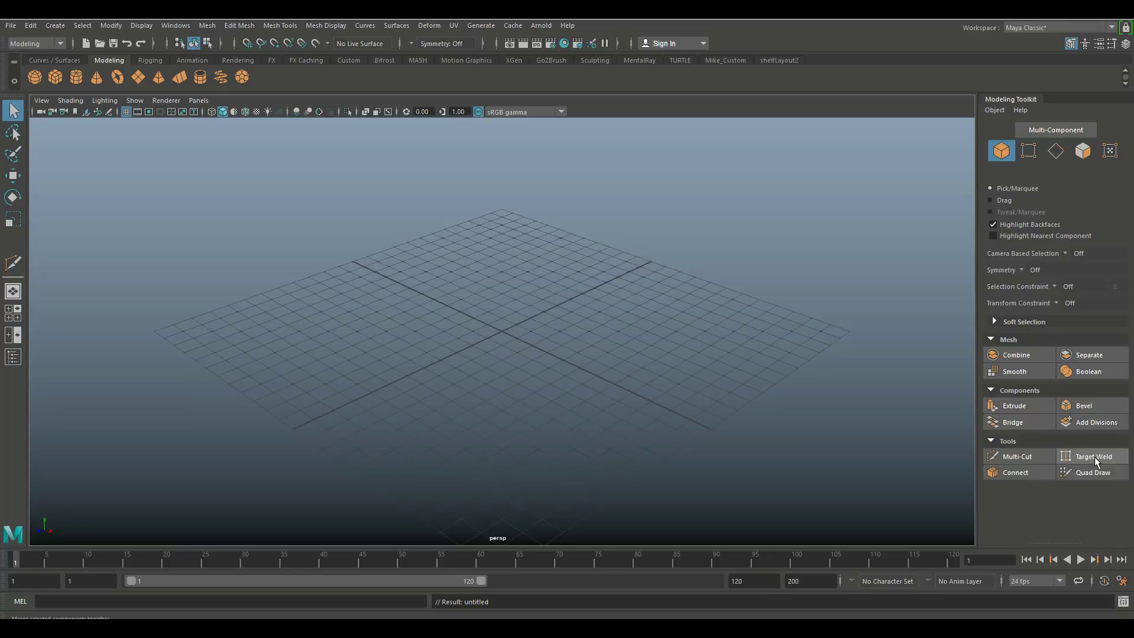
Create a polygon cube in the empty scene and frame it in the perspective view
left_click(56, 77)
key("f")
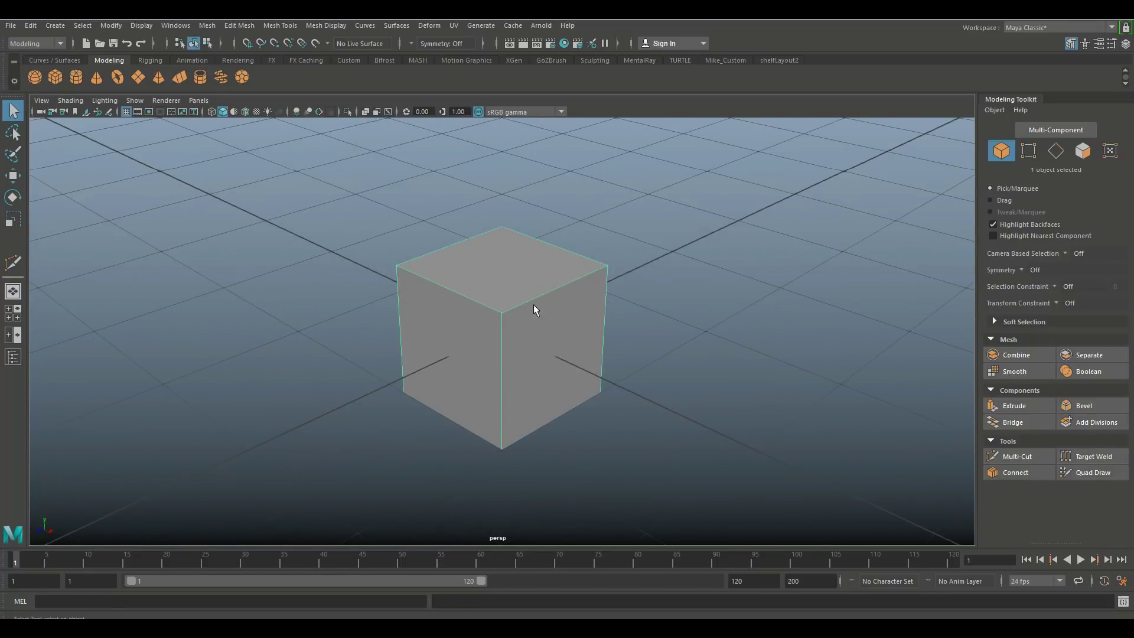
Detach the cube's top face and move it straight up above the open cube to about Y 1.01
right_click_drag(489, 267, 493, 311)
left_click(505, 267)
left_click(209, 21)
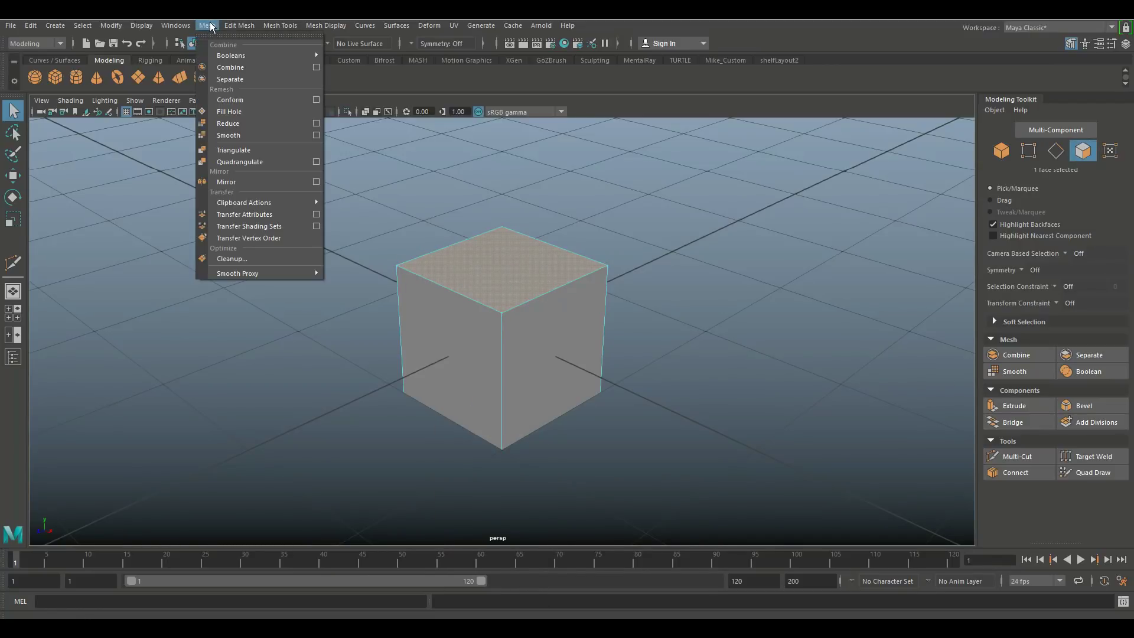
left_click(243, 22)
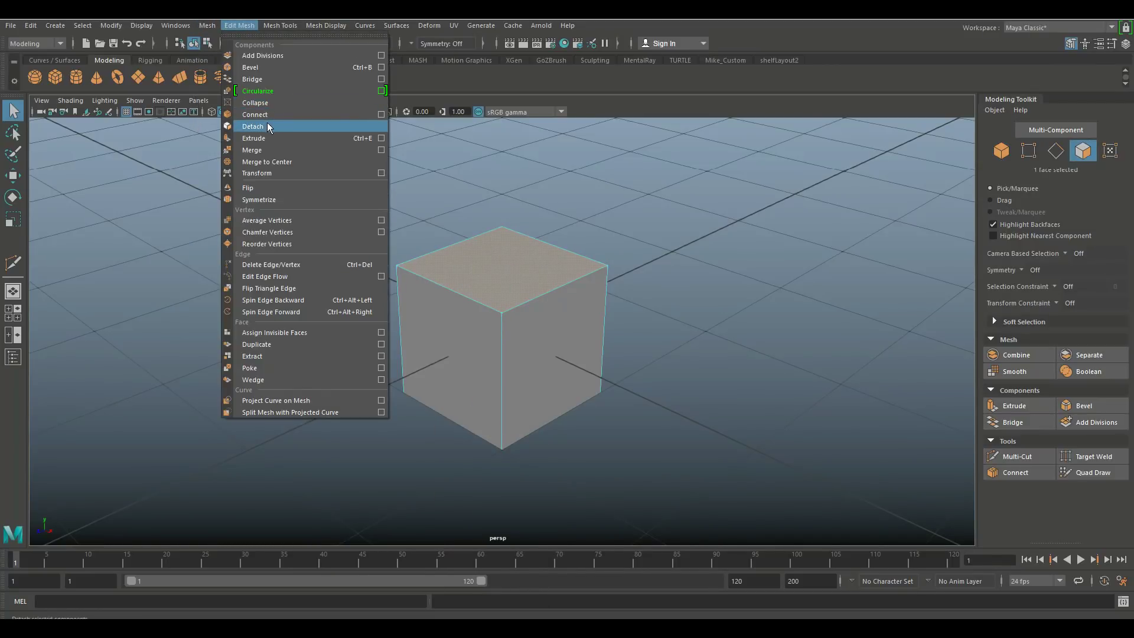
key("Escape")
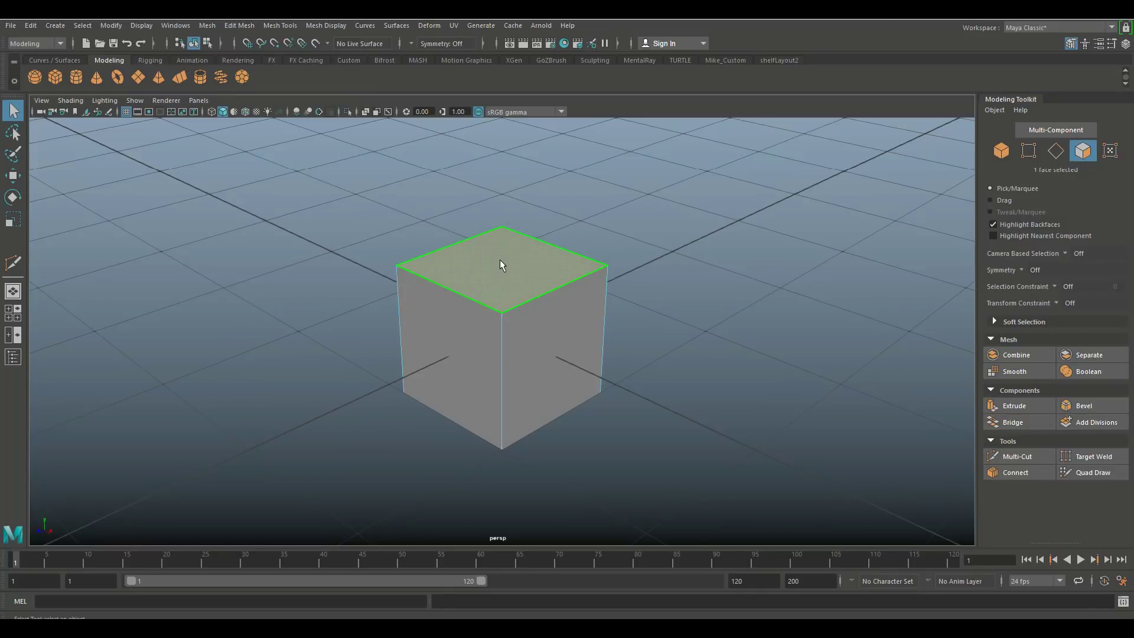
key("w")
left_click_drag(501, 214, 501, 135)
left_click_drag(725, 301, 701, 345, "alt")
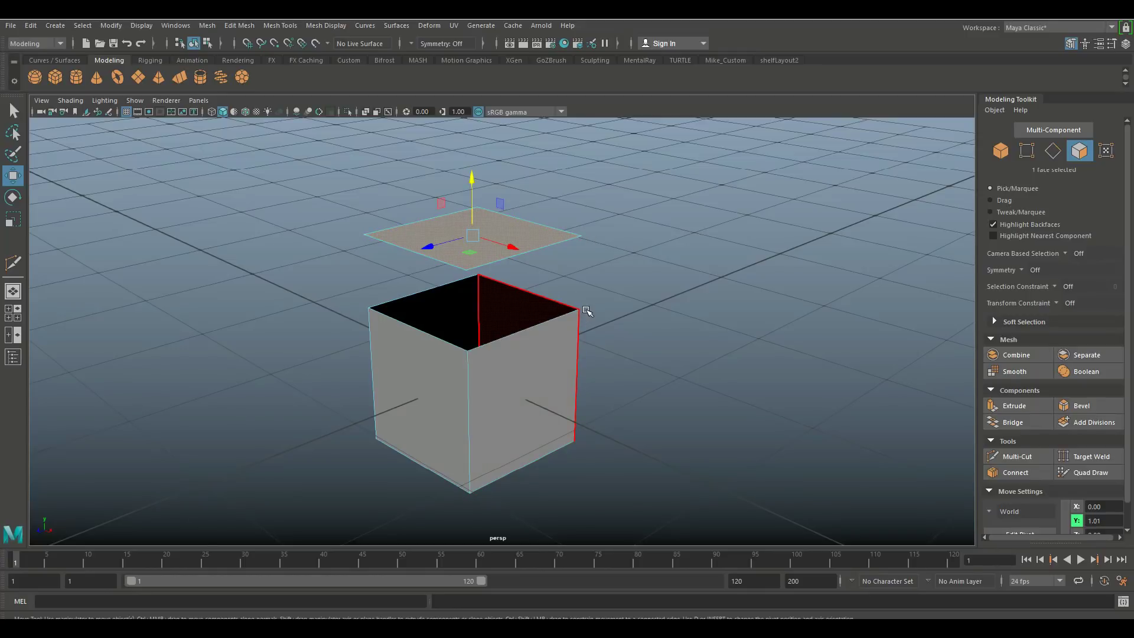
Vertex-snap the raised face's right corner onto the cube's rim corner directly below it
right_click_drag(560, 239, 535, 243)
left_click(574, 228)
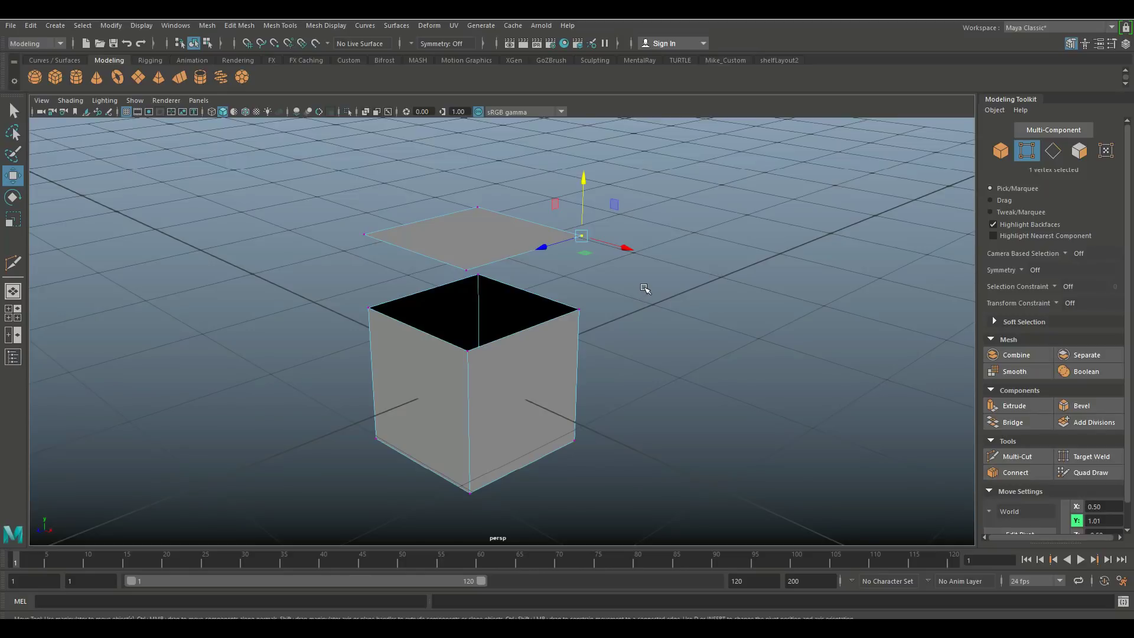
key("v")
middle_click_drag(593, 209, 612, 298)
left_click(614, 294)
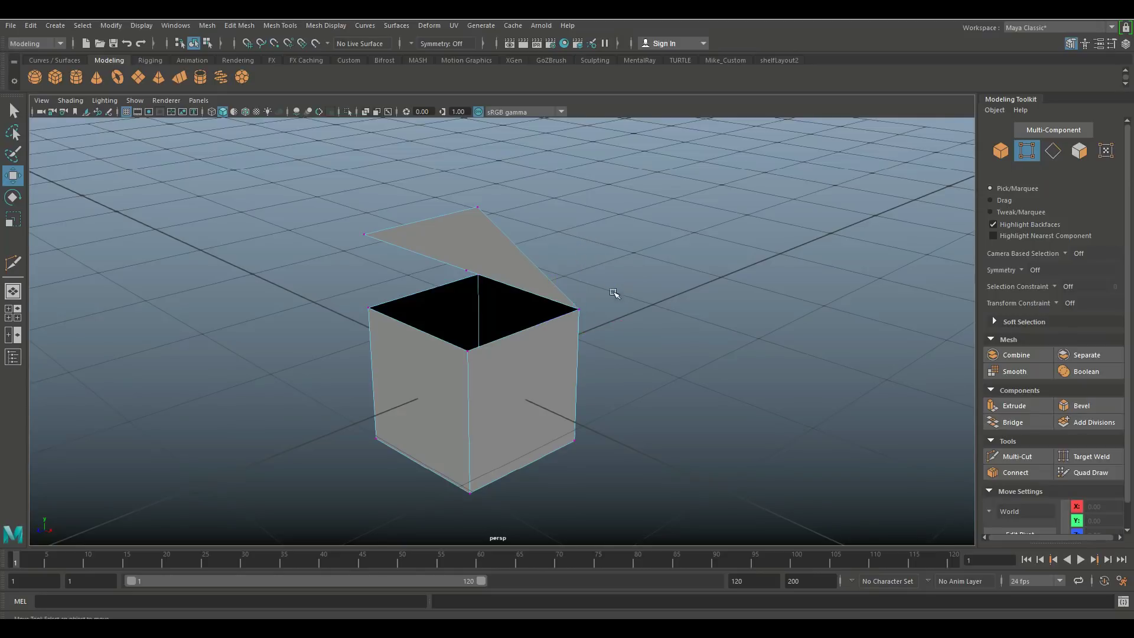
Select both overlapping vertices at the cube's right rim corner and merge them
left_click_drag(569, 292, 592, 324)
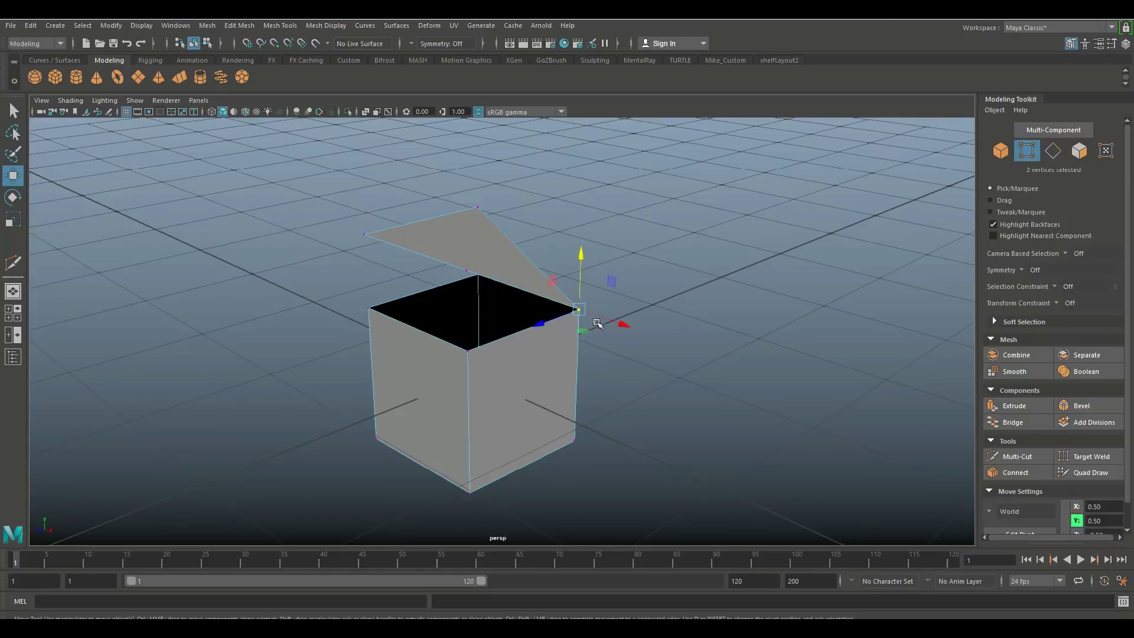
left_click(239, 25)
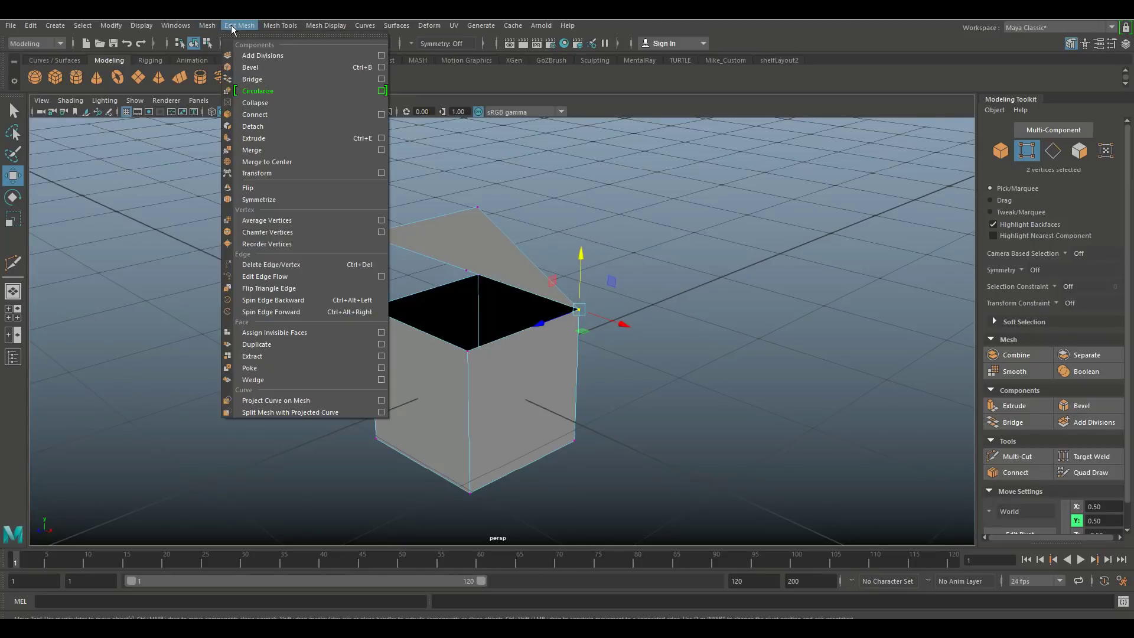
left_click(260, 150)
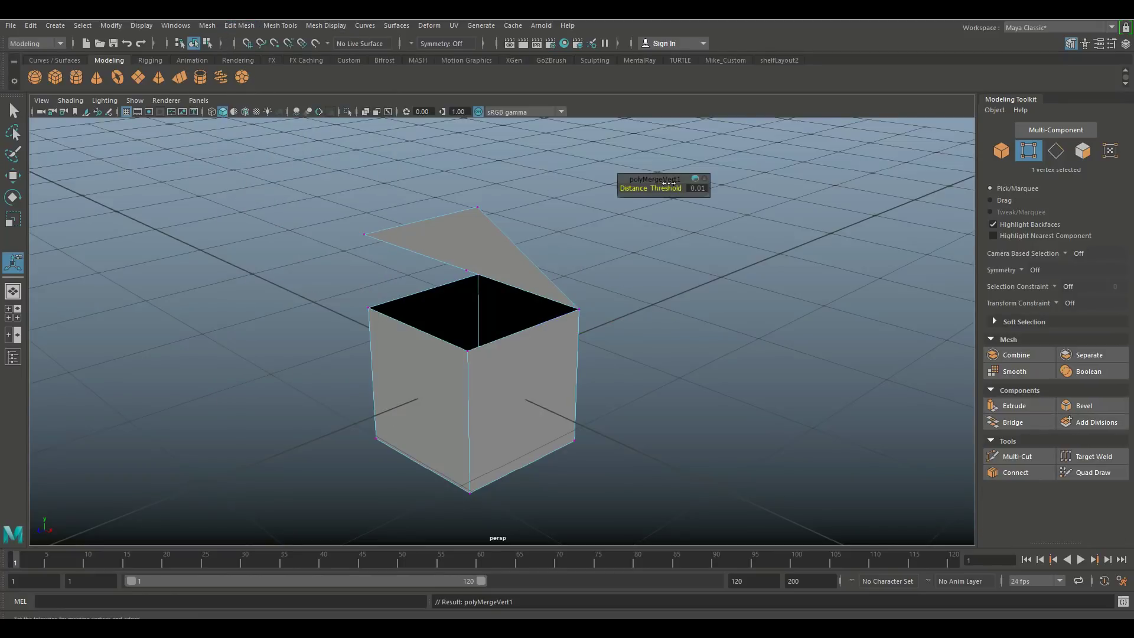
left_click(697, 189)
left_click(703, 359)
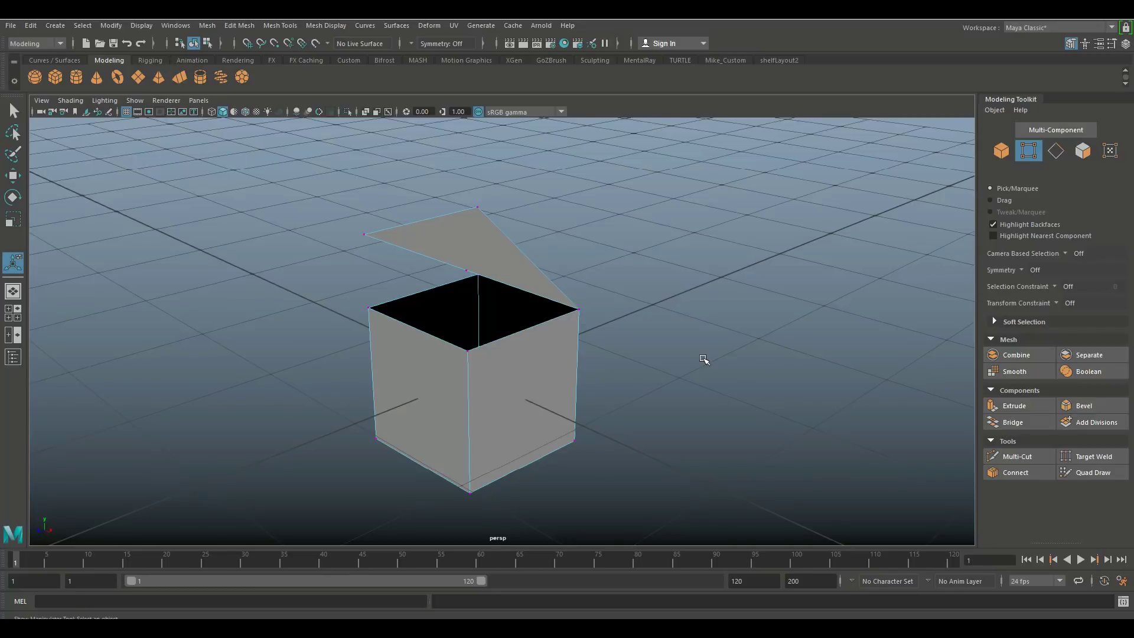
Undo the vertex merge and the snapped corner move
key("ctrl+z")
key("ctrl+z")
key("ctrl+z")
key("ctrl+z")
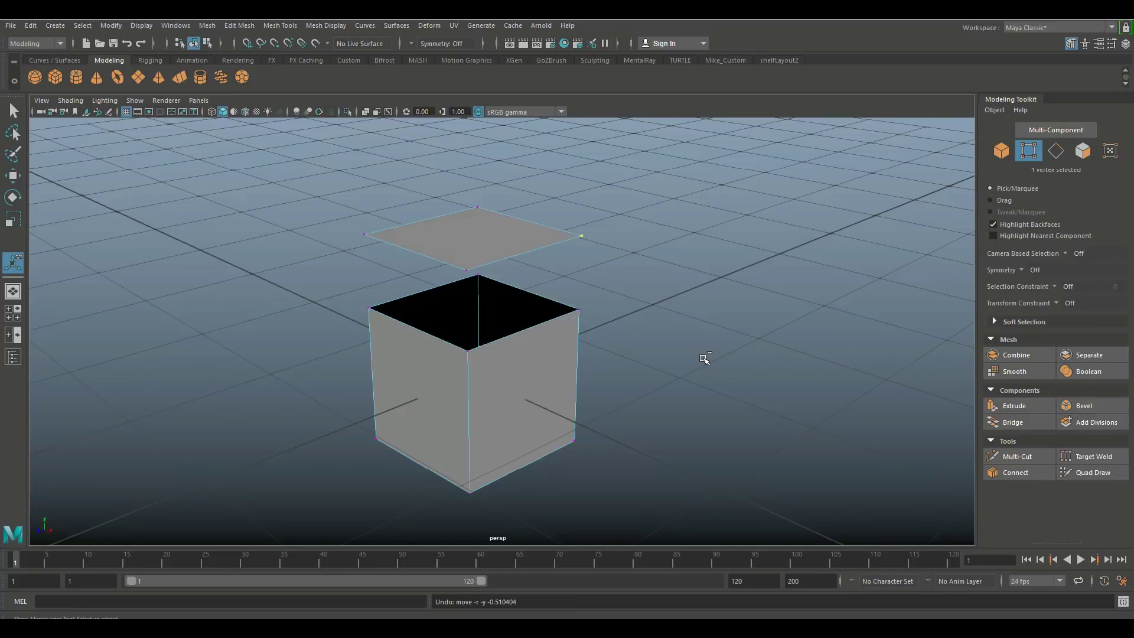
key("ctrl+z")
Target-weld the raised face's right corner vertex onto the cube's rim corner directly below, merging to Target
scroll(659, 387, "up", 5)
scroll(659, 387, "down", 3)
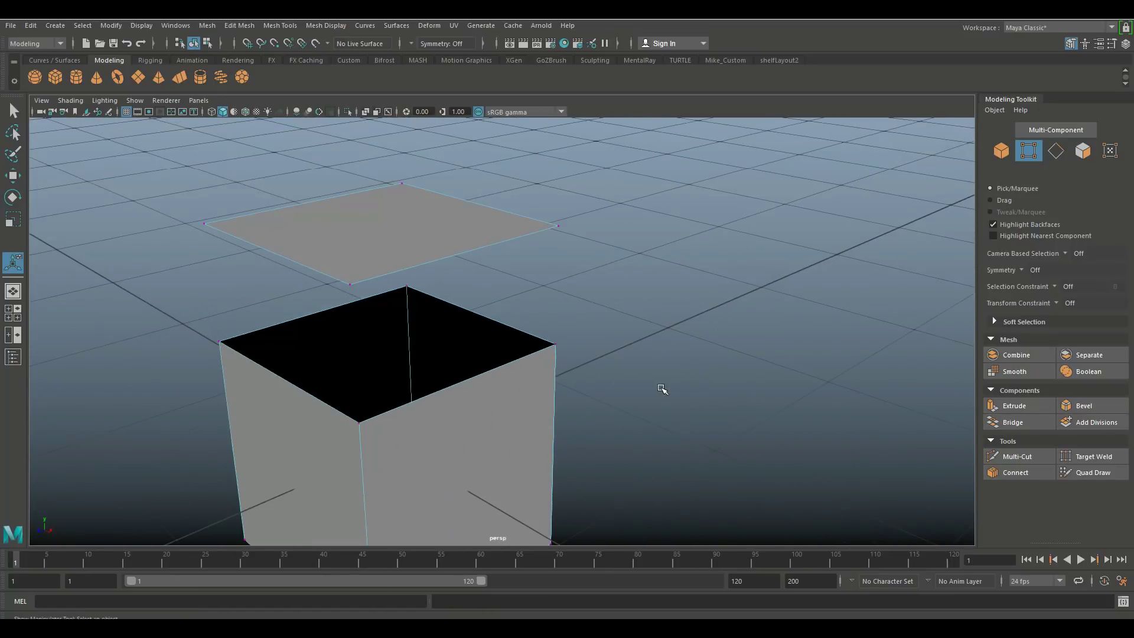
scroll(663, 388, "down", 2)
left_click(1089, 458)
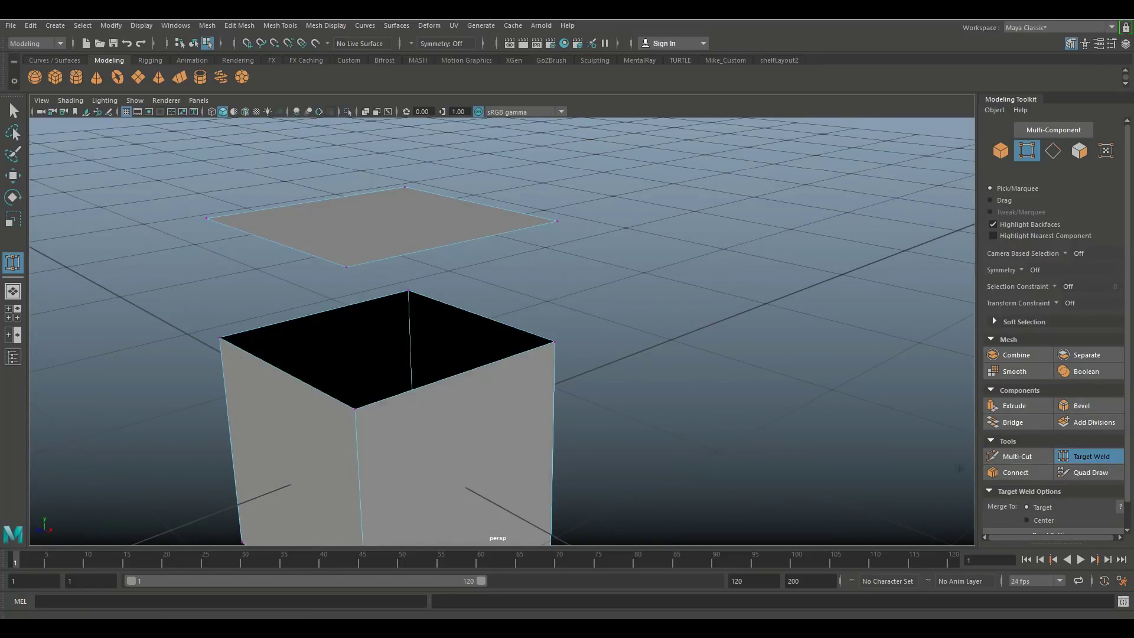
scroll(1069, 483, "down", 1)
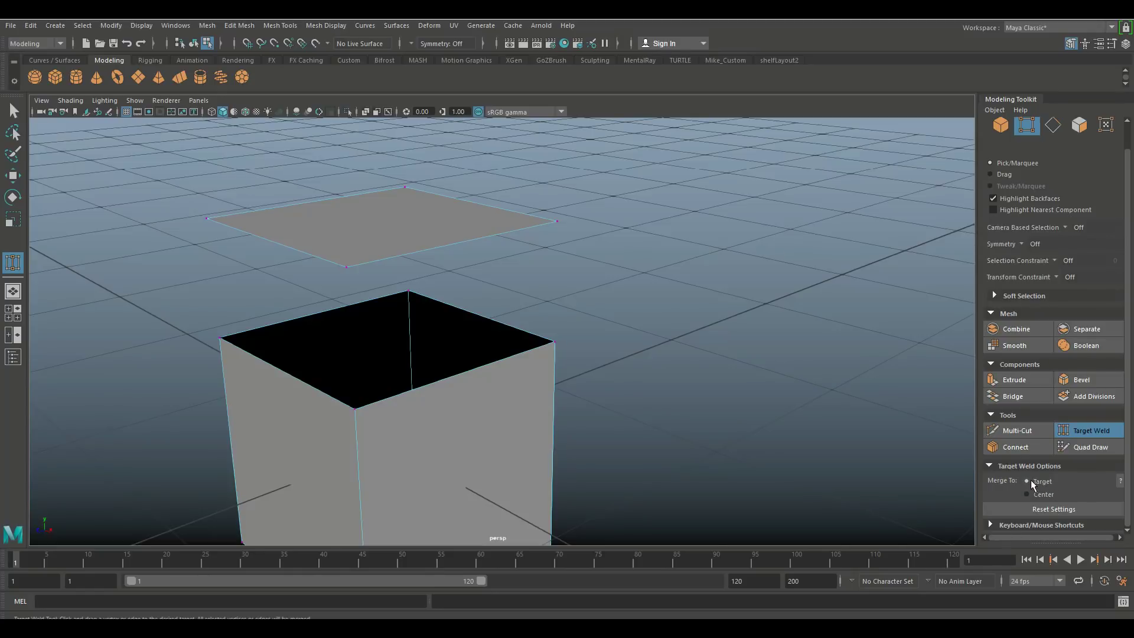
left_click(557, 222)
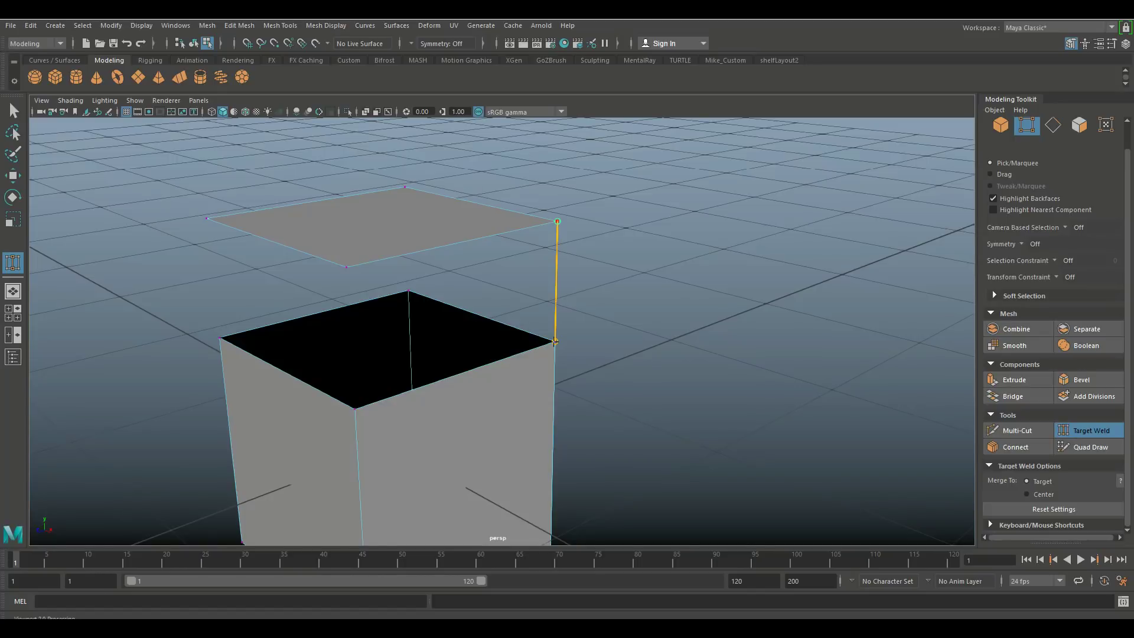
left_click_drag(555, 340, 554, 342)
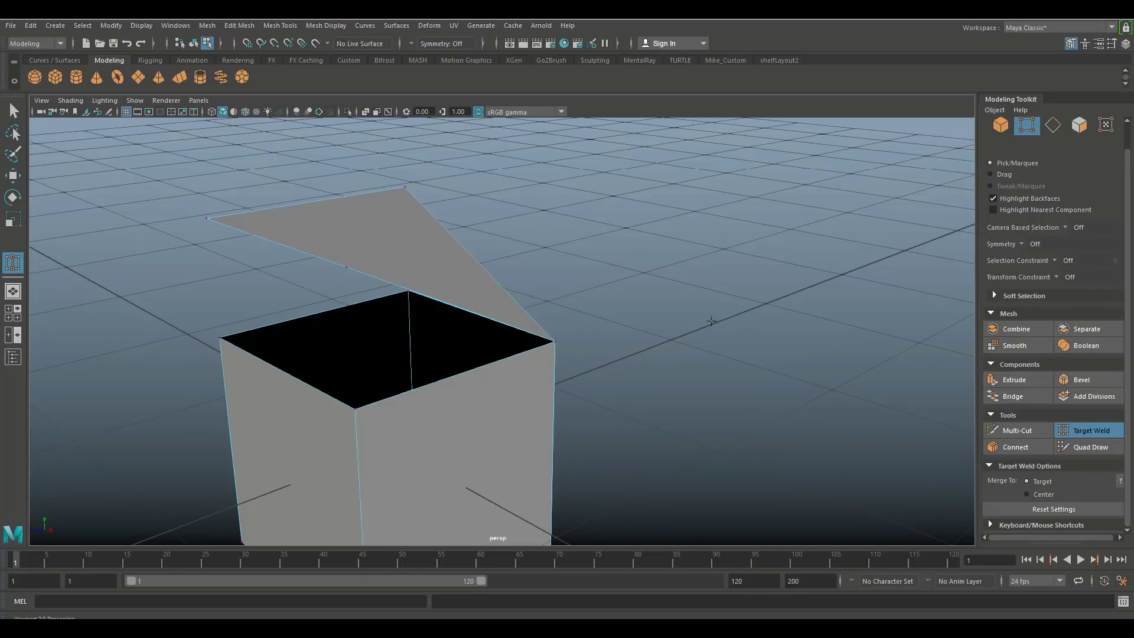
Test the welded corner by moving its vertex along the X axis, and undo the move
key("q")
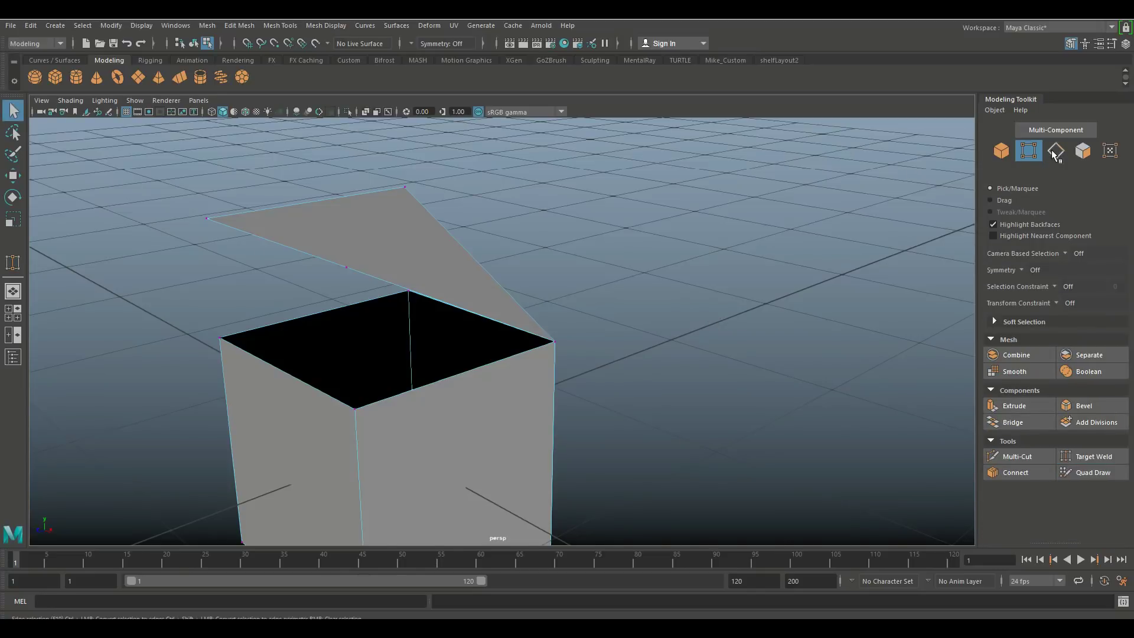
left_click(555, 342)
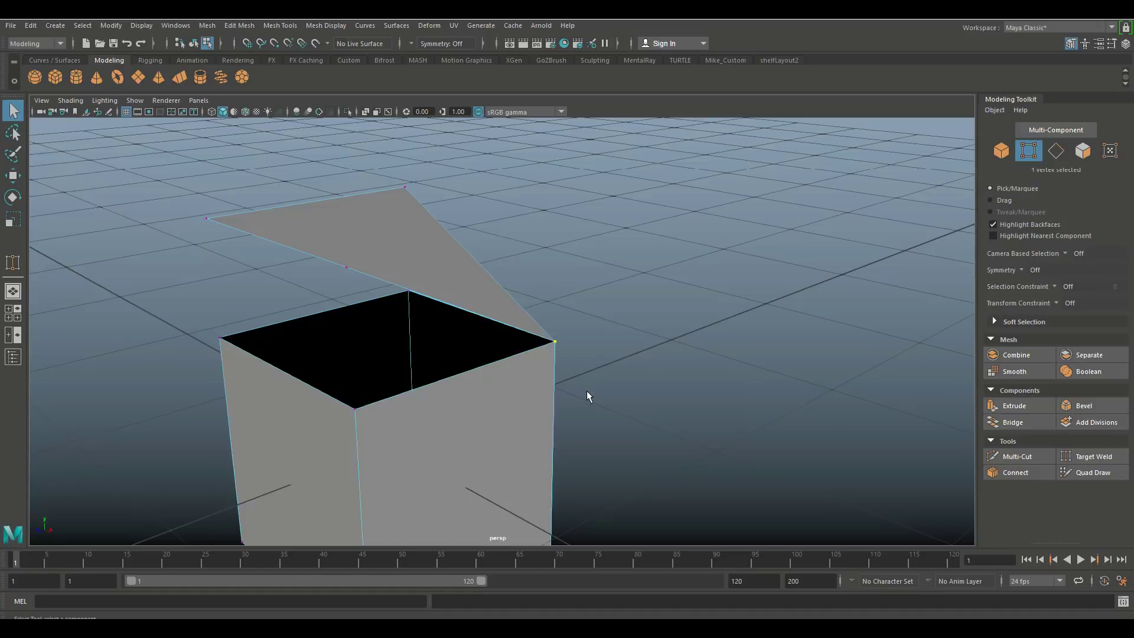
key("w")
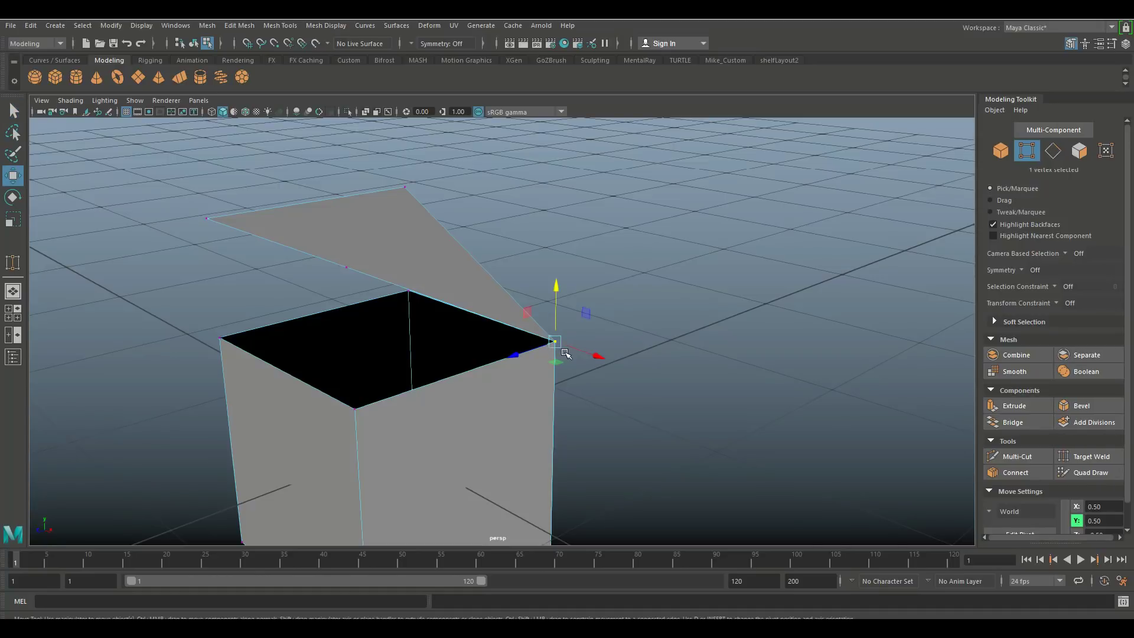
left_click_drag(587, 355, 610, 362)
key("ctrl+z")
Target-weld the raised face's adjacent corner and the already welded corner vertex onto the cube's near rim corner
left_click_drag(656, 317, 752, 336, "alt")
scroll(692, 323, "down", 2)
scroll(692, 322, "down", 2)
scroll(752, 337, "up", 3)
mouse_move(746, 293)
left_mouse_down("alt")
mouse_move(732, 273)
mouse_move(739, 301)
left_mouse_up("alt")
left_click(1090, 456)
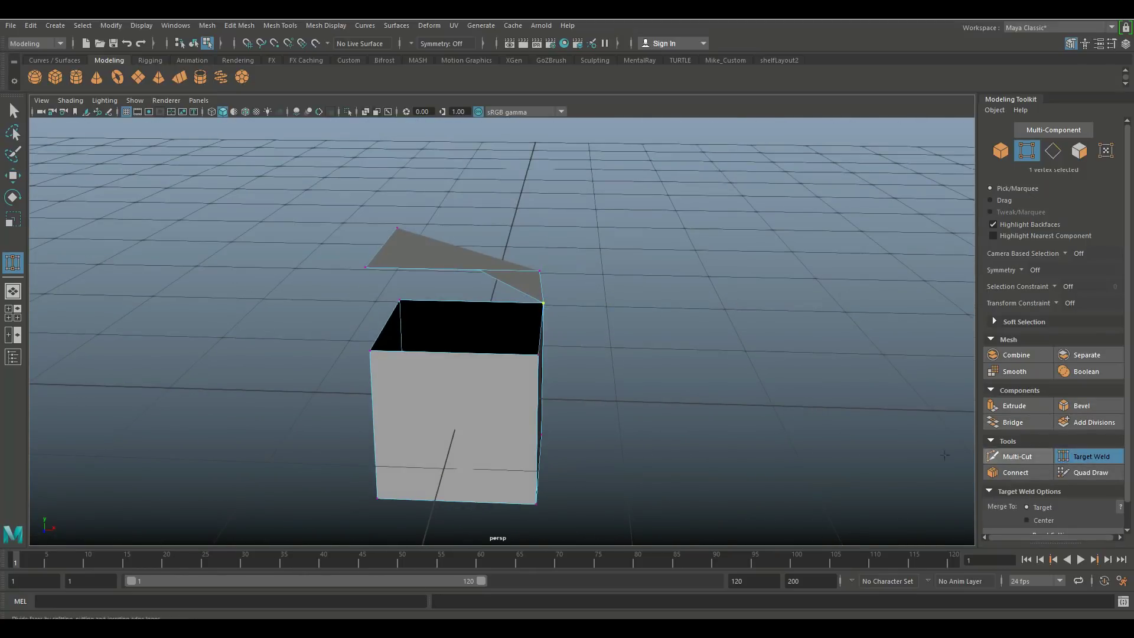
left_click_drag(543, 303, 539, 351)
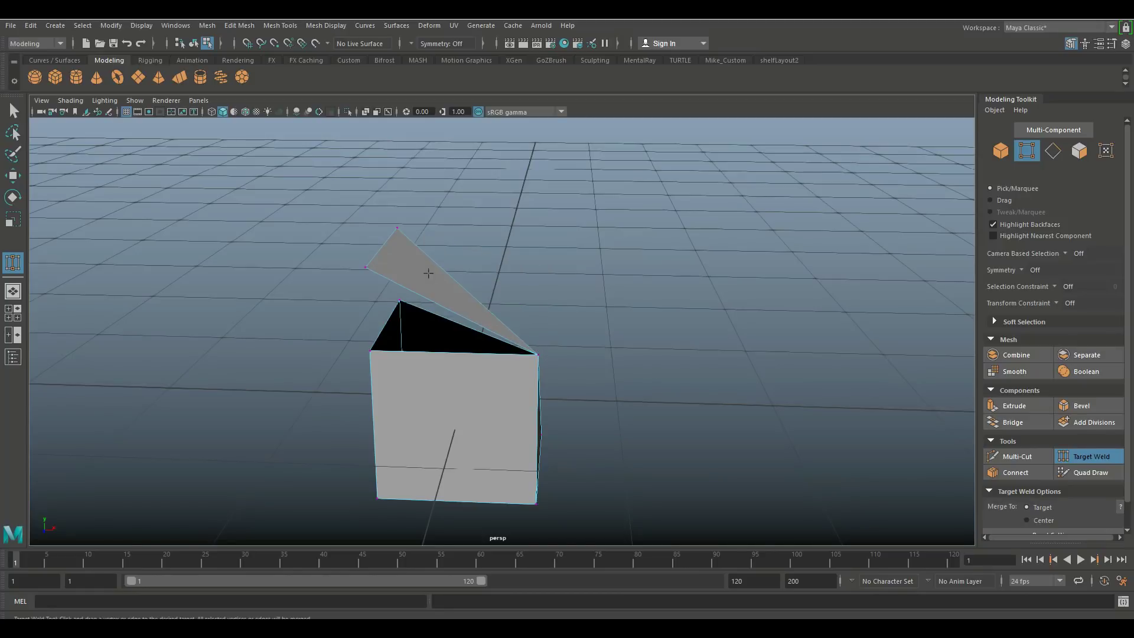
Target-weld another raised corner of the lifted face onto the cube's rim corner directly below it
left_click_drag(365, 268, 493, 299)
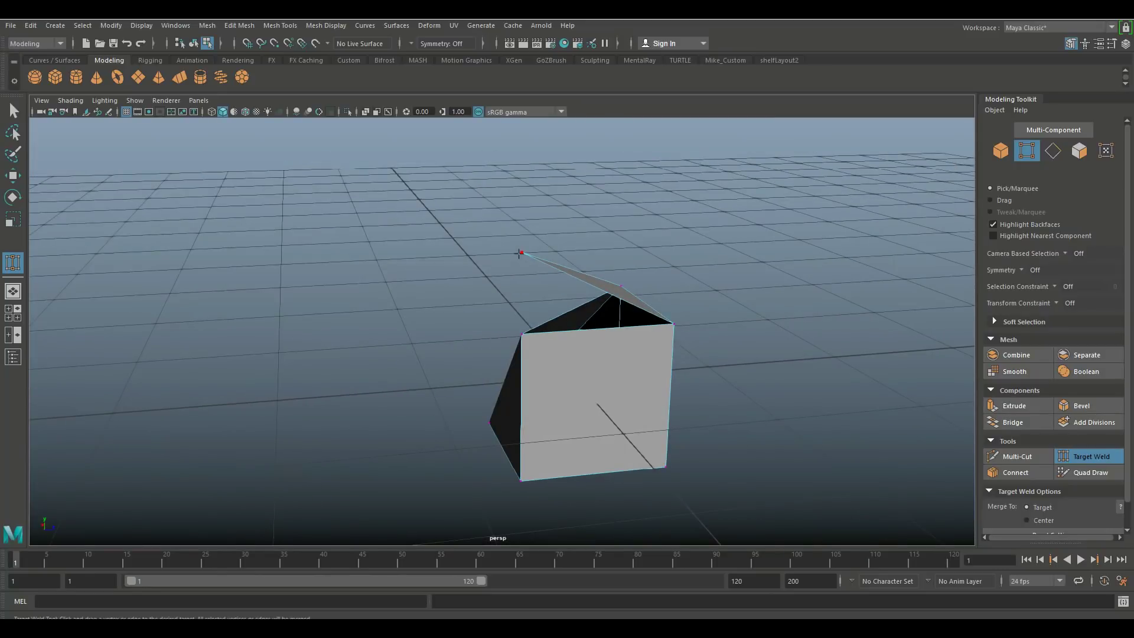
left_click_drag(519, 253, 521, 333)
left_click_drag(392, 347, 286, 342, "alt")
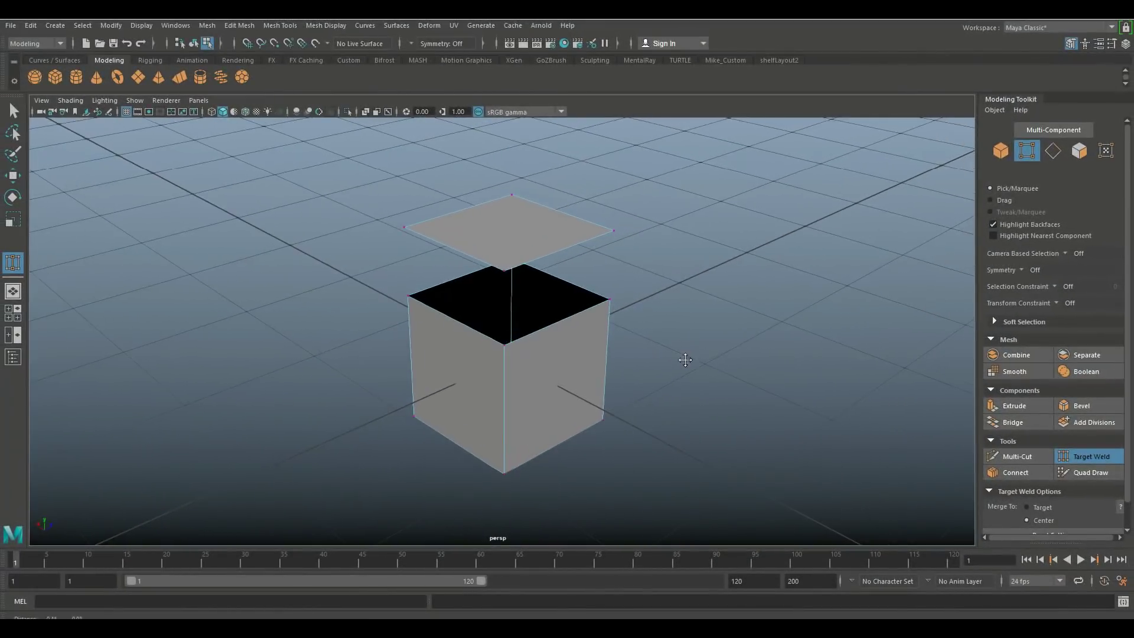
Set Target Weld to merge to Center and weld the raised face's right corner with the cube's rim corner below
left_click_drag(684, 361, 661, 350, "alt")
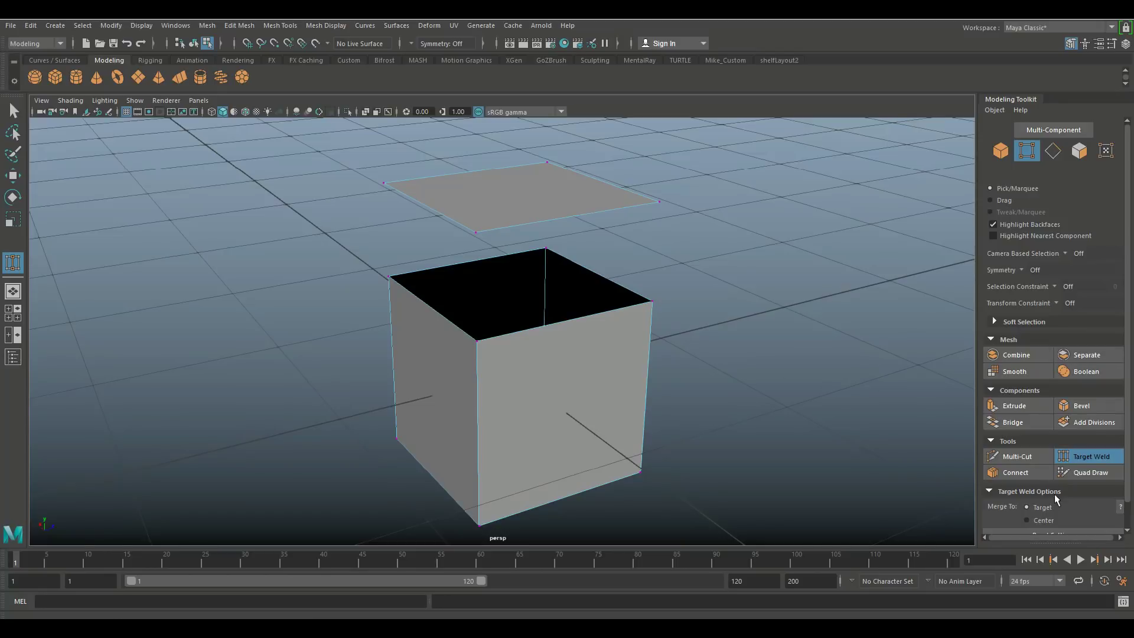
scroll(1058, 497, "down", 1)
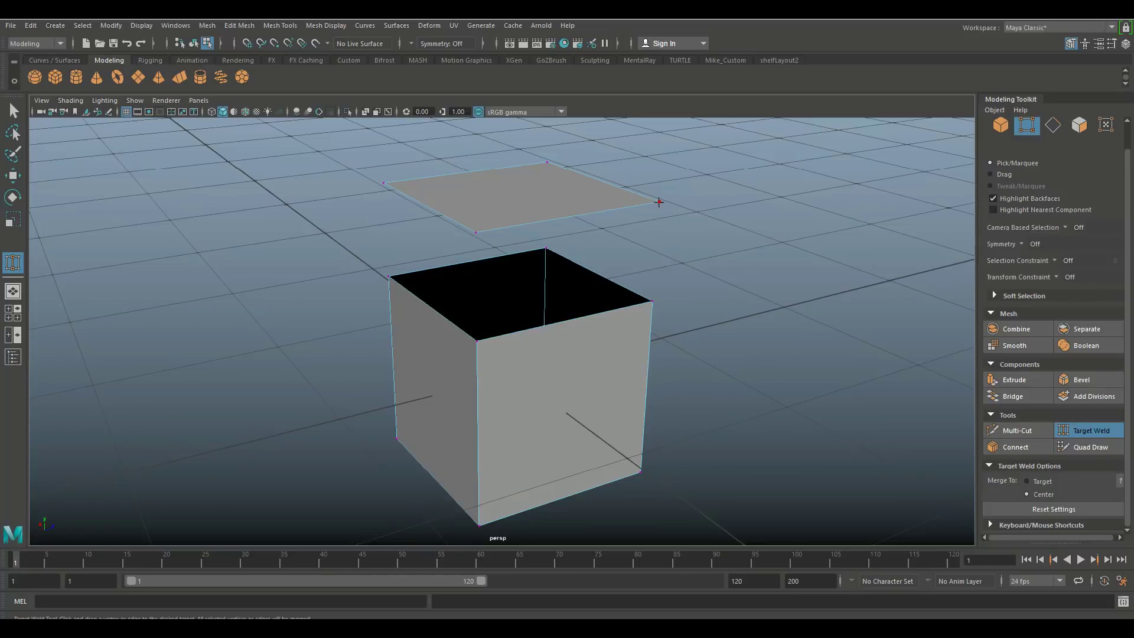
left_click_drag(656, 277, 652, 299)
left_click_drag(654, 297, 655, 297)
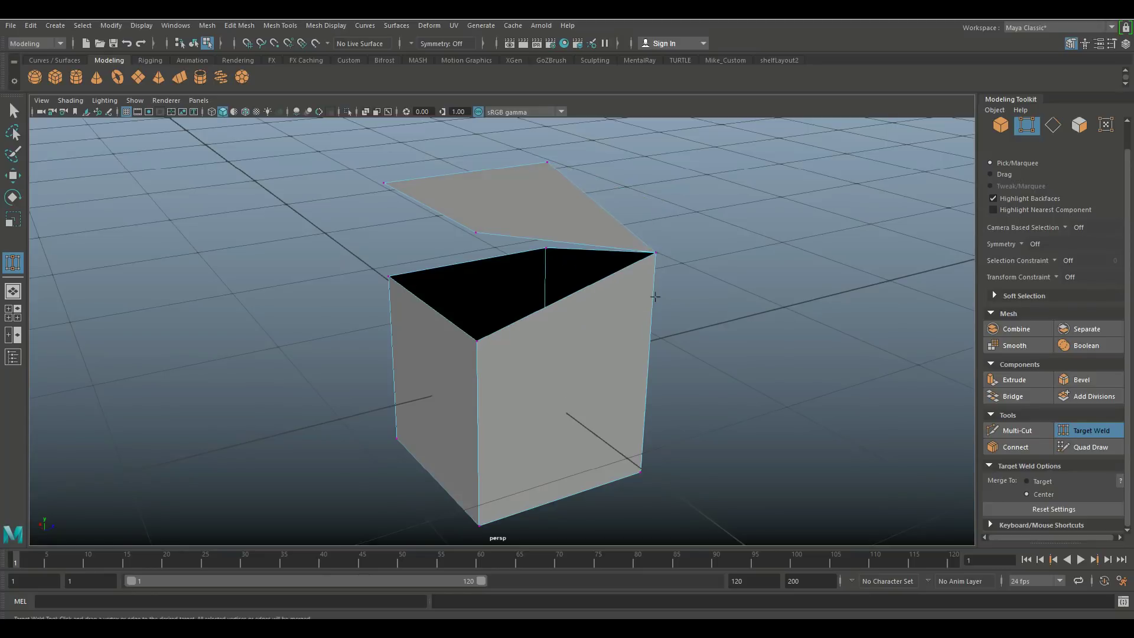
scroll(792, 367, "down", 6)
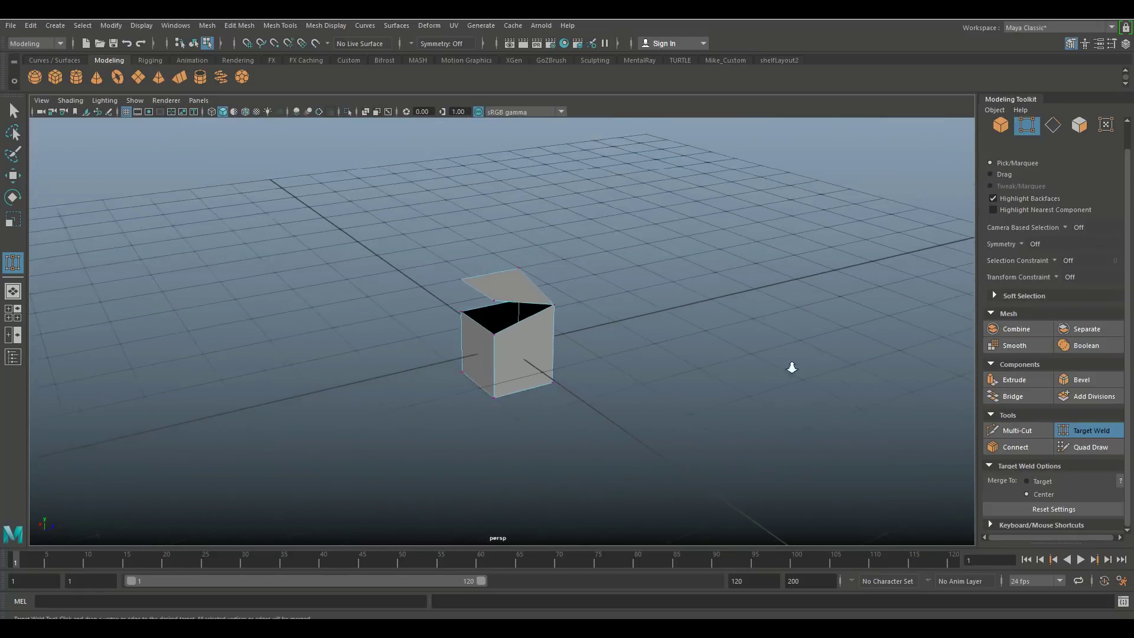
scroll(792, 367, "down", 3)
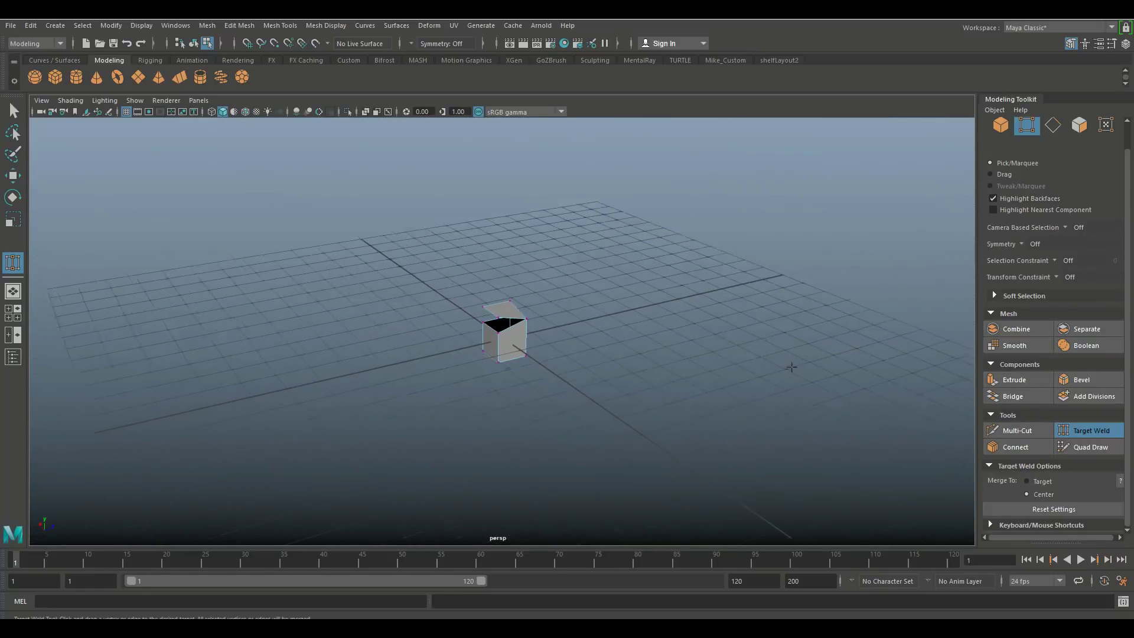
scroll(792, 367, "up", 4)
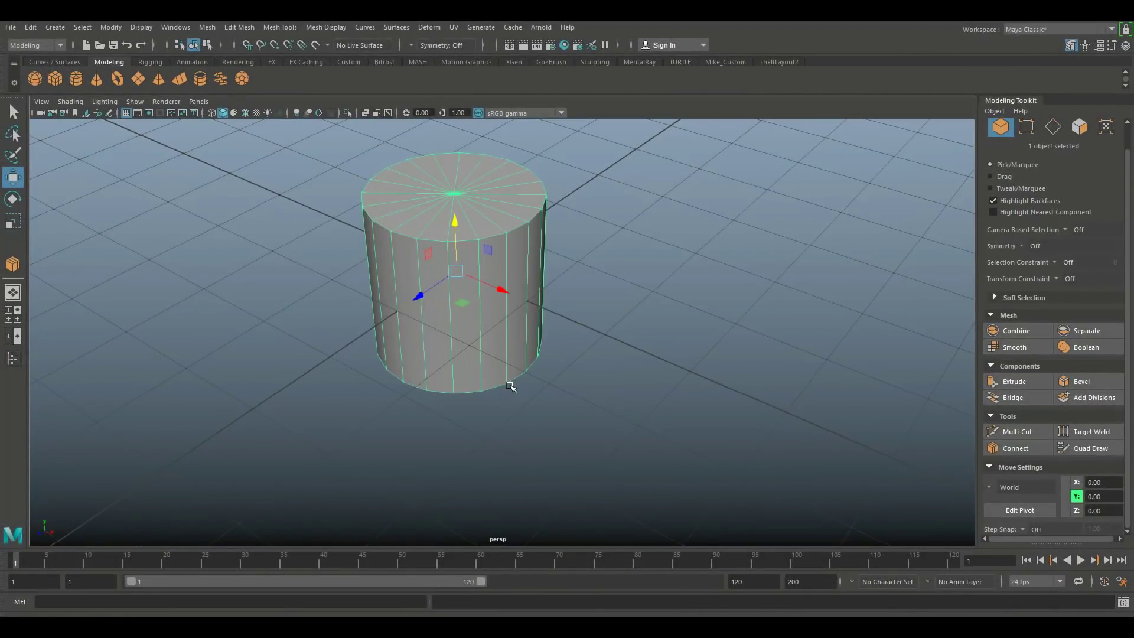
Create a polygon plane, move it along the X axis beside the cylinder, and scale it uniformly to 4.25
mouse_move(547, 387)
left_mouse_down("alt")
mouse_move(554, 354)
mouse_move(583, 383)
mouse_move(559, 378)
left_mouse_up("alt")
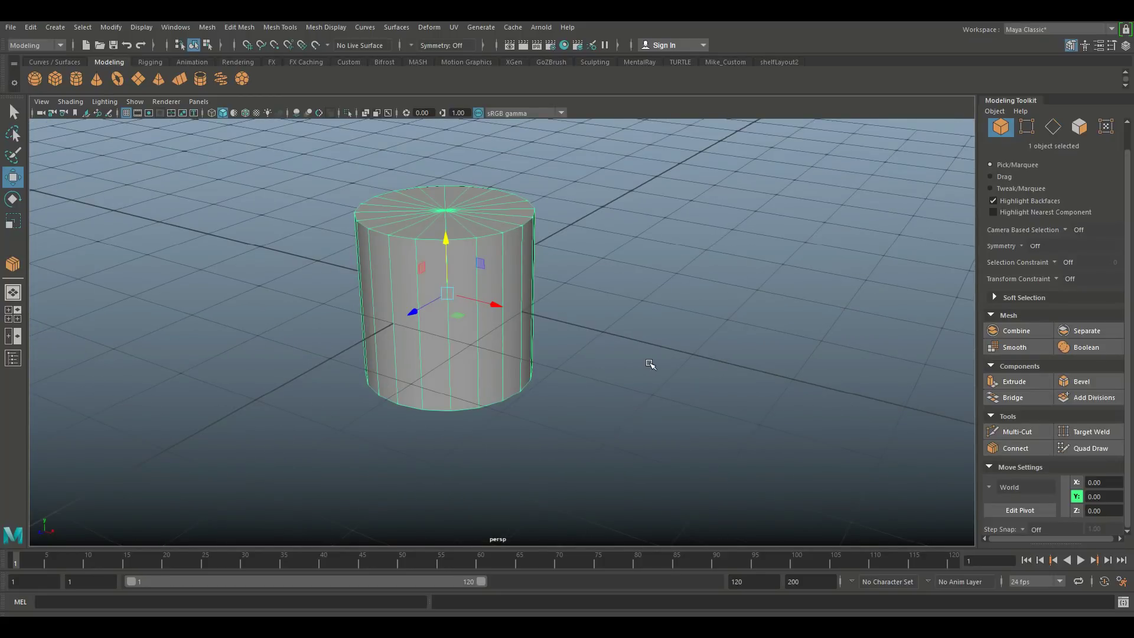
middle_click_drag(653, 354, 572, 370, "alt")
scroll(572, 373, "down", 1)
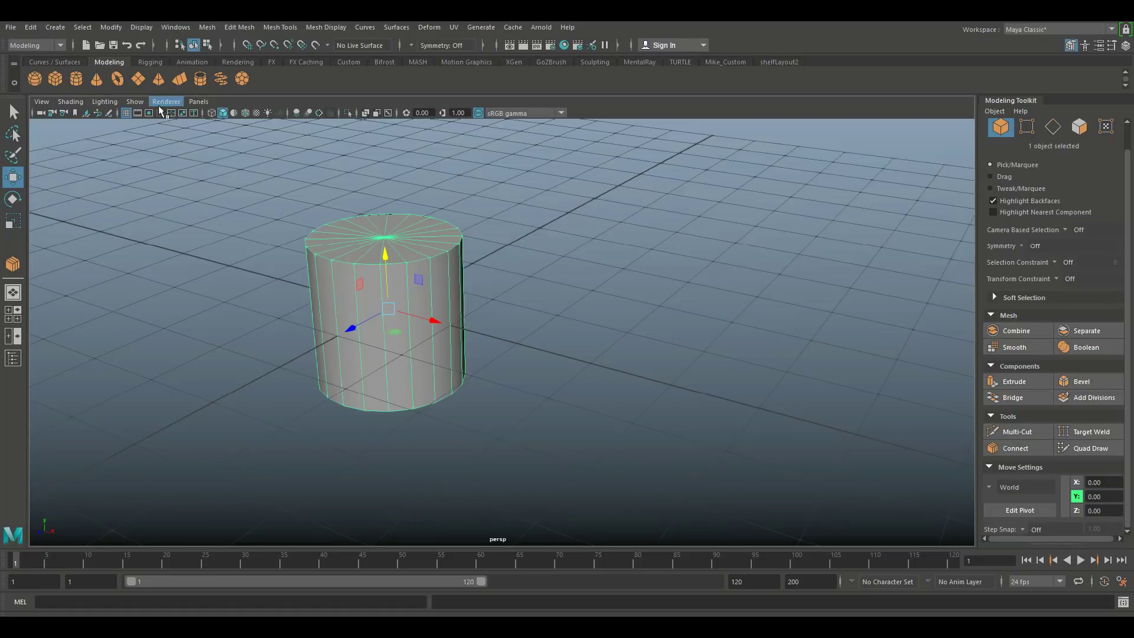
left_click_drag(154, 179, 151, 186, "alt")
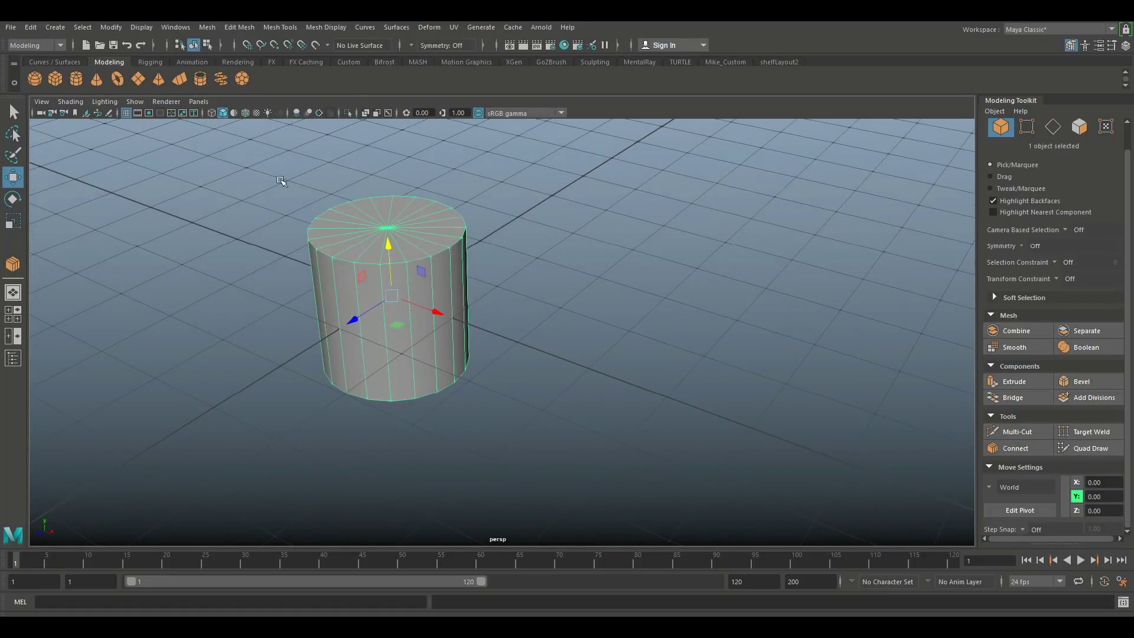
left_click_drag(438, 312, 674, 387)
key("r")
left_click_drag(608, 375, 780, 374)
middle_click_drag(657, 391, 608, 253, "alt")
right_click_drag(608, 253, 696, 309, "alt")
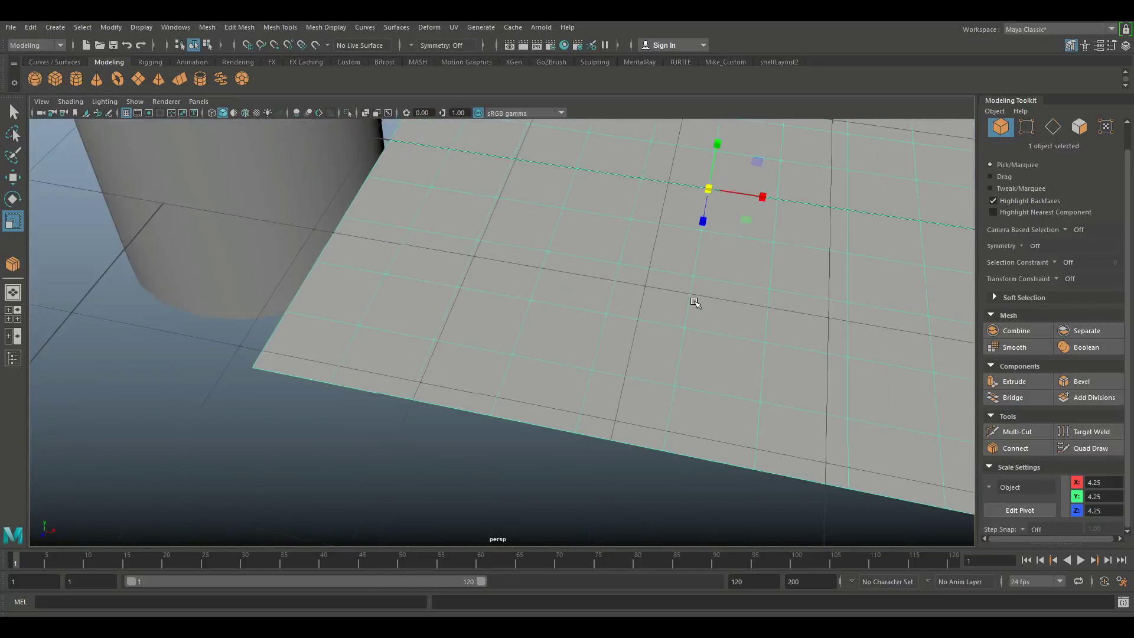
scroll(693, 301, "down", 5)
left_click_drag(694, 304, 647, 309, "alt")
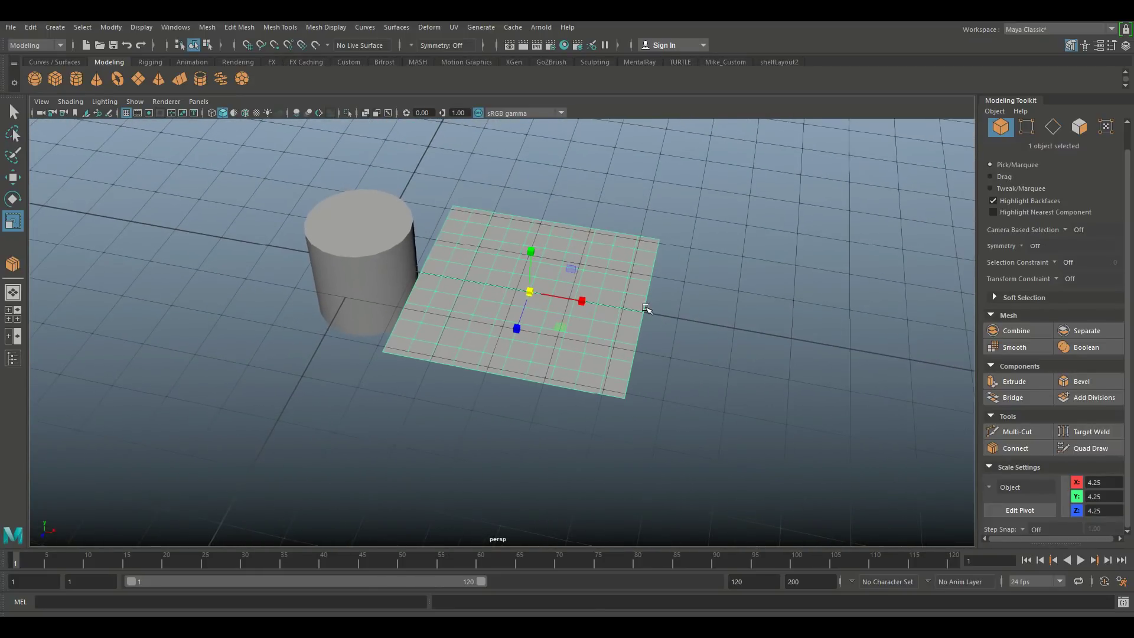
scroll(704, 313, "up", 5)
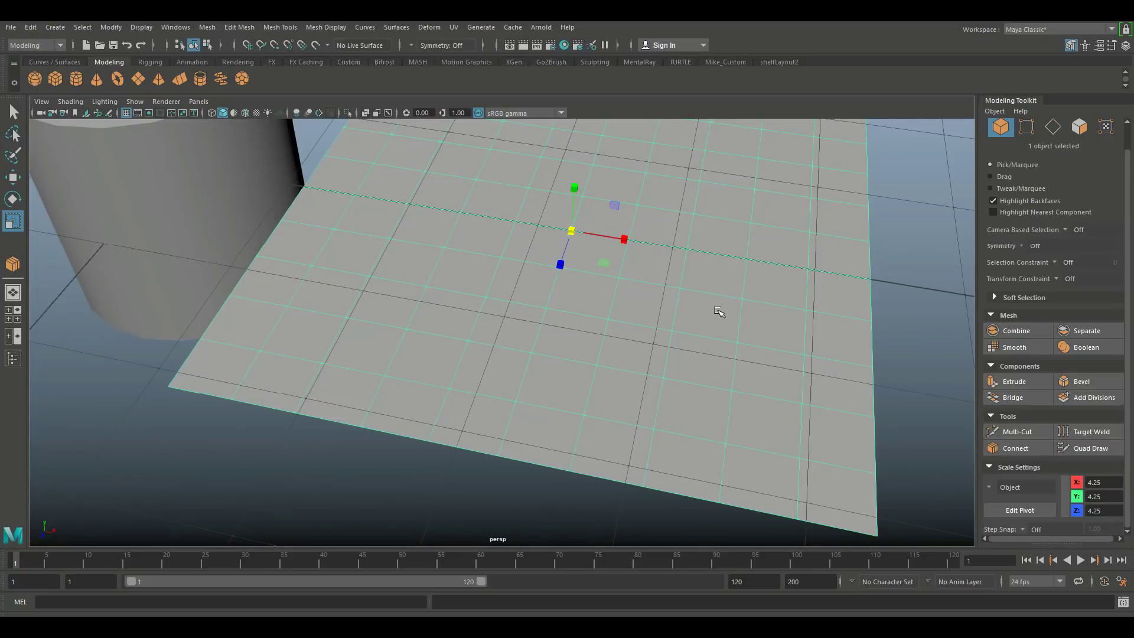
Start Connect on the plane in face selection mode and select a column of four faces for a five-segment connection
left_click(1007, 448)
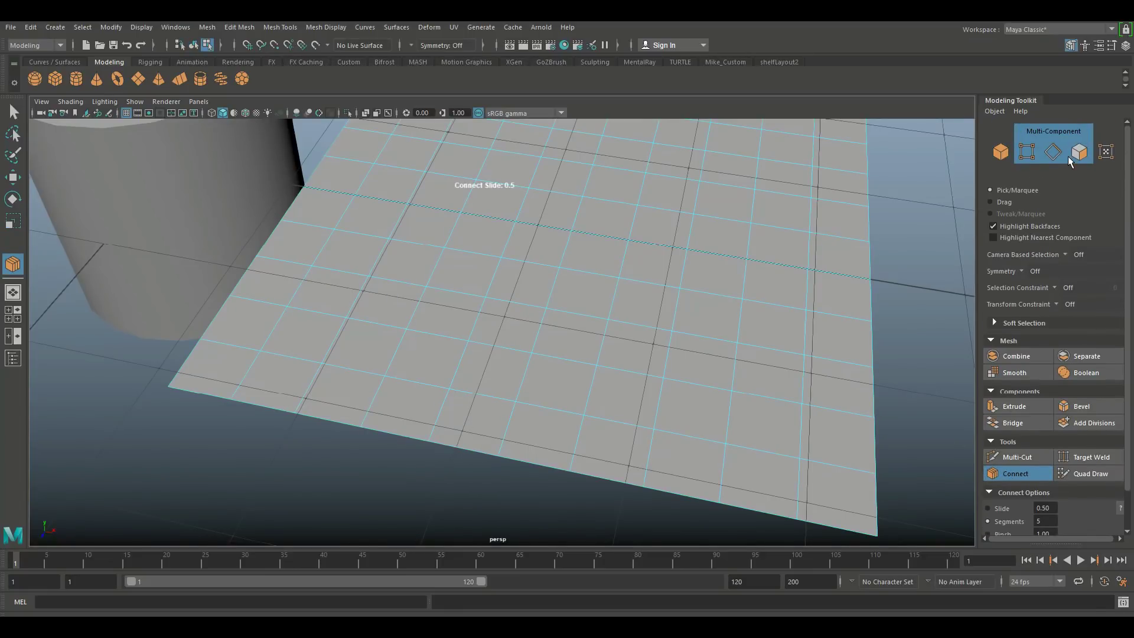
left_click(1056, 153)
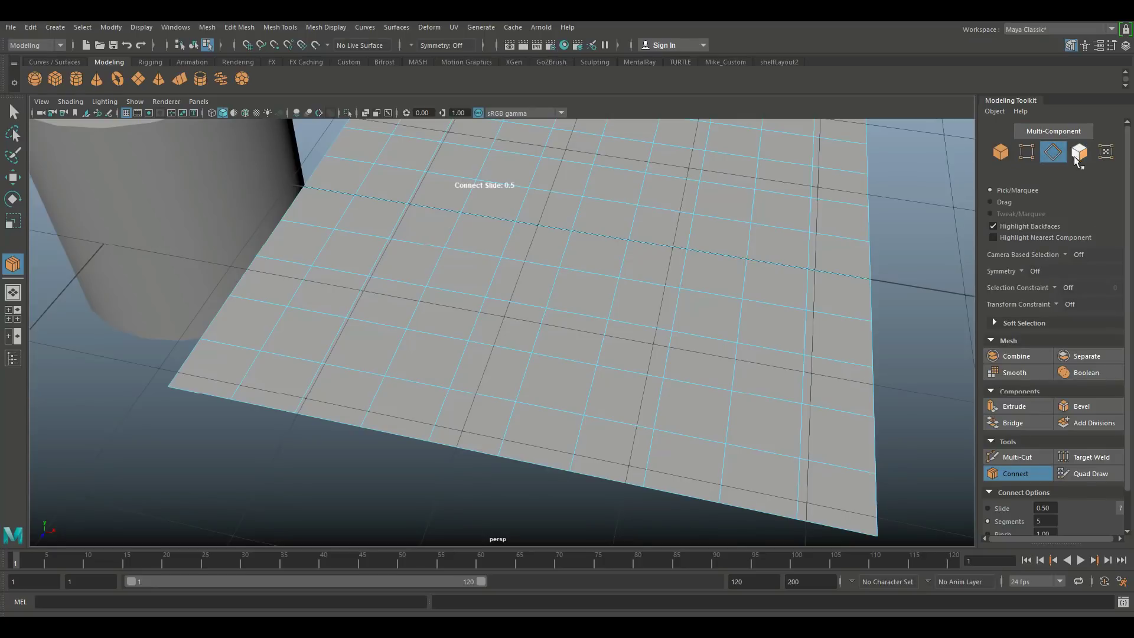
left_click(1081, 153)
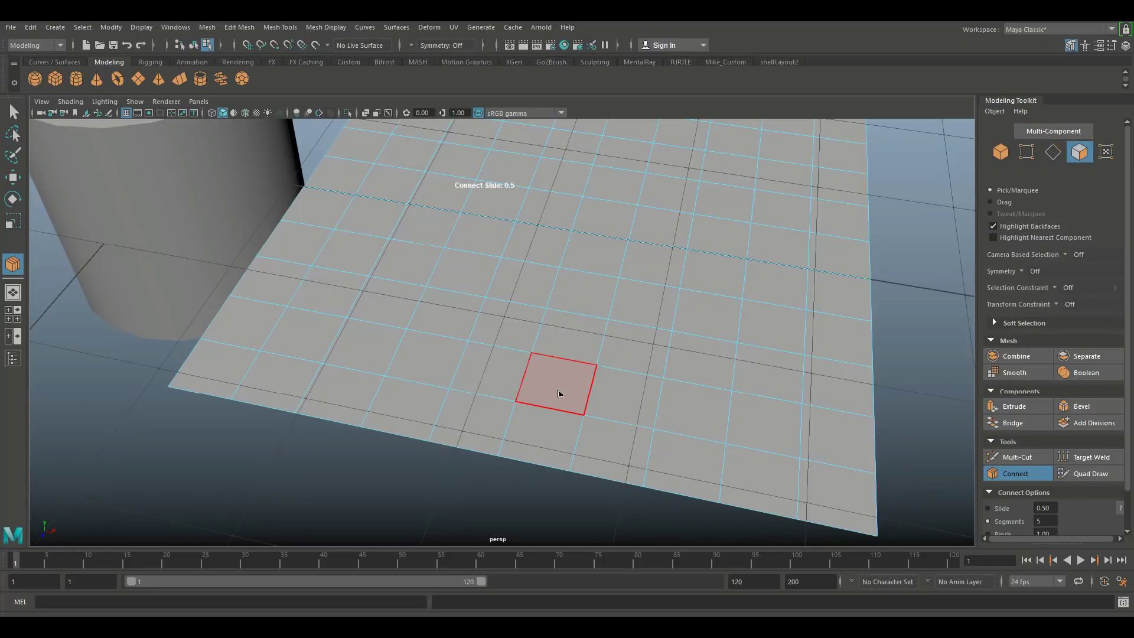
left_click_drag(561, 390, 595, 259)
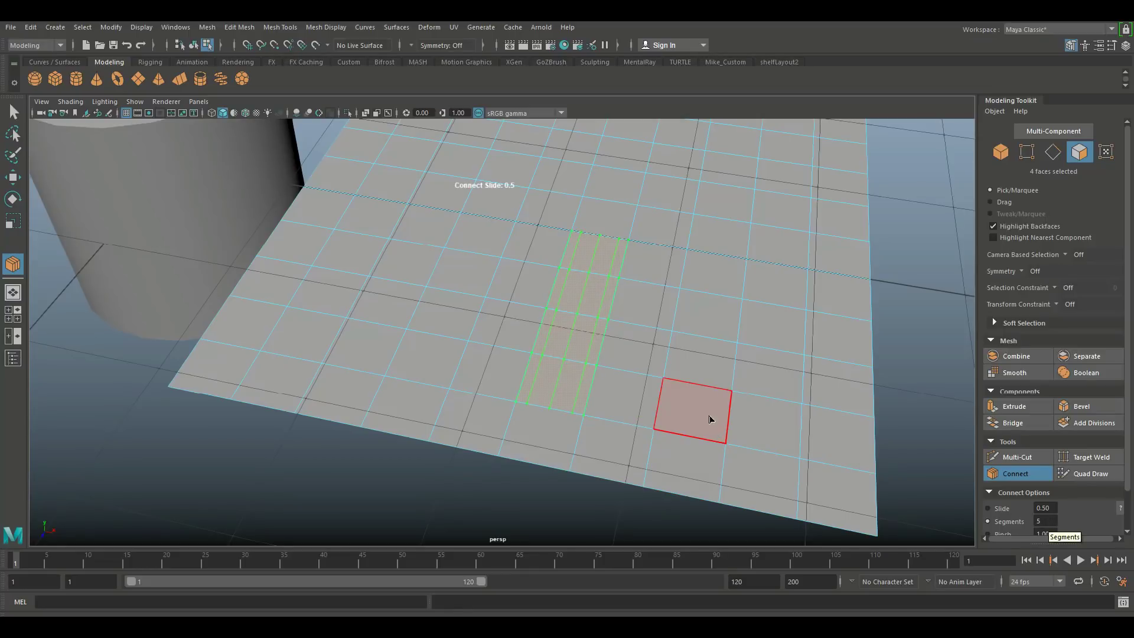
Undo the face selection, set the Connect segments to 1, and select a column of faces from the plane's near edge to its middle line
key("ctrl+z")
key("ctrl+z")
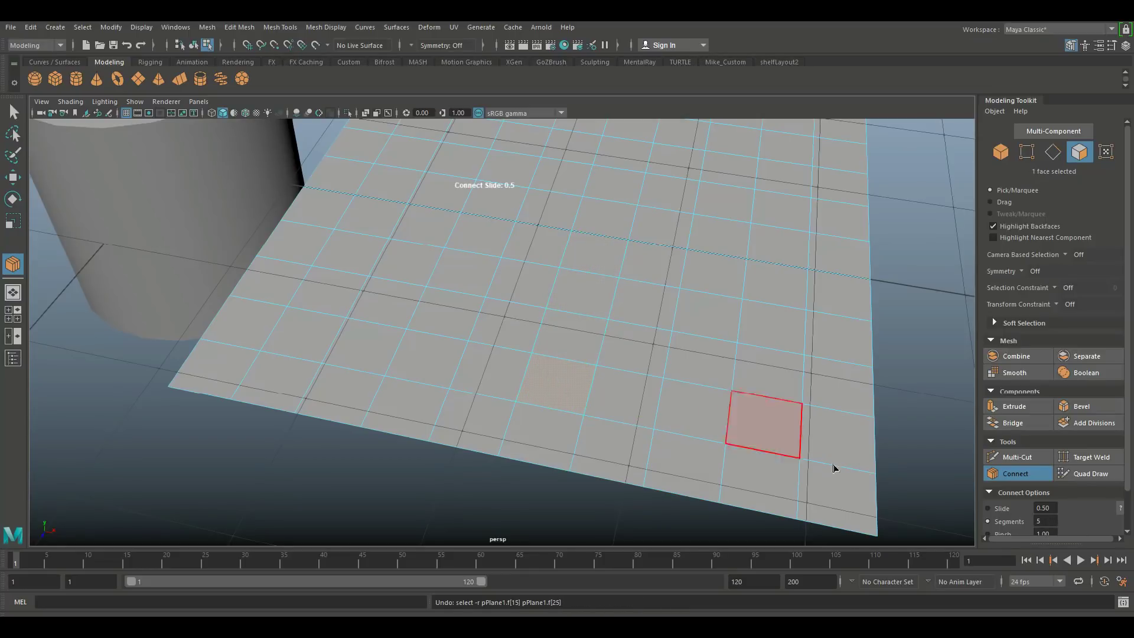
left_click(1048, 520)
type("1")
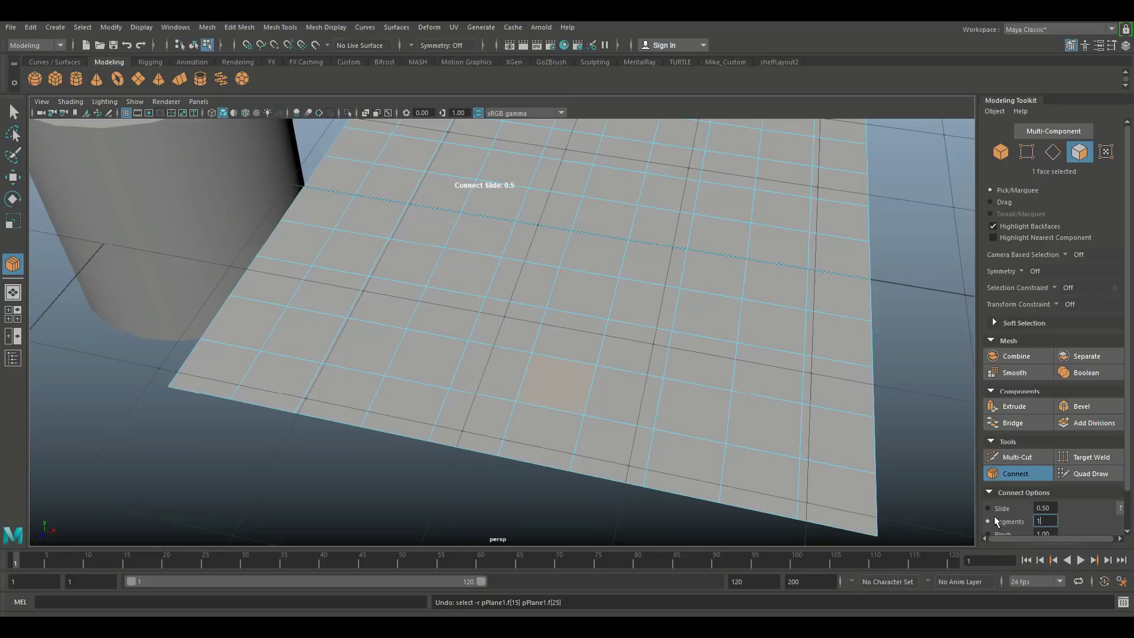
key("Return")
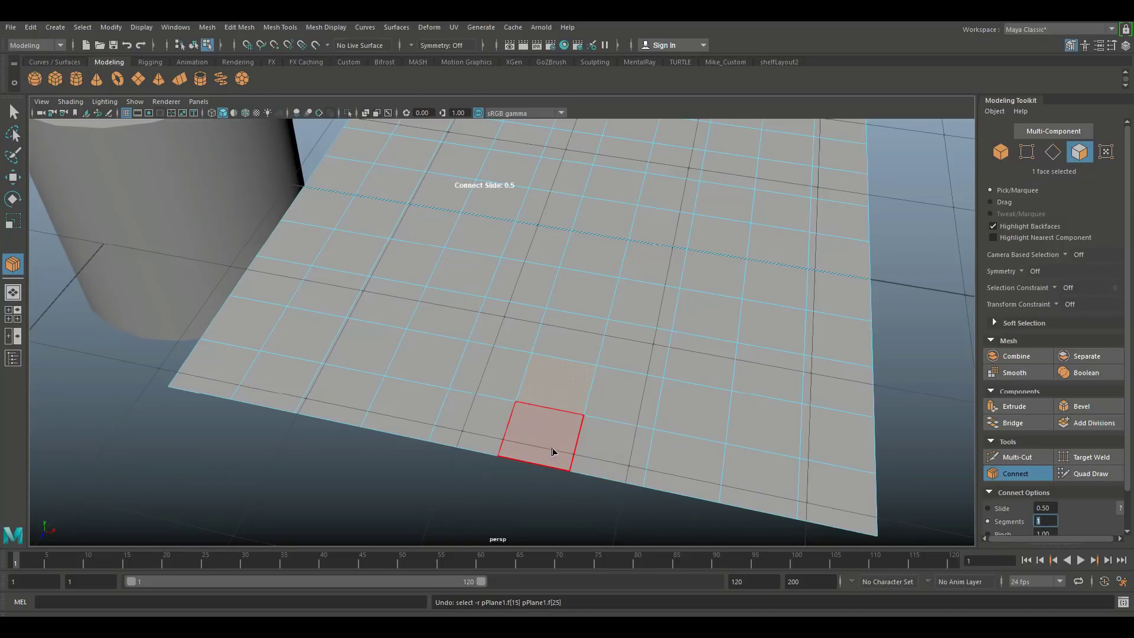
left_click_drag(555, 451, 598, 245)
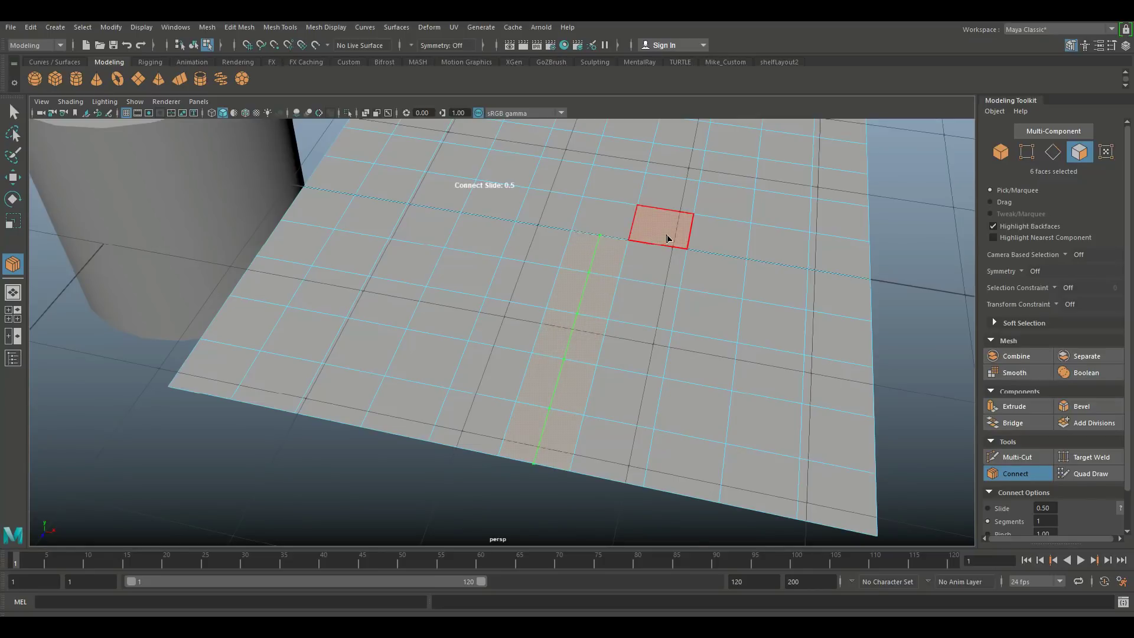
Extend the Connect face selection into an arch of adjoining faces beyond the plane's middle line
left_click(670, 200)
left_click(677, 163)
left_click(635, 161)
left_click(568, 149)
left_click(514, 172)
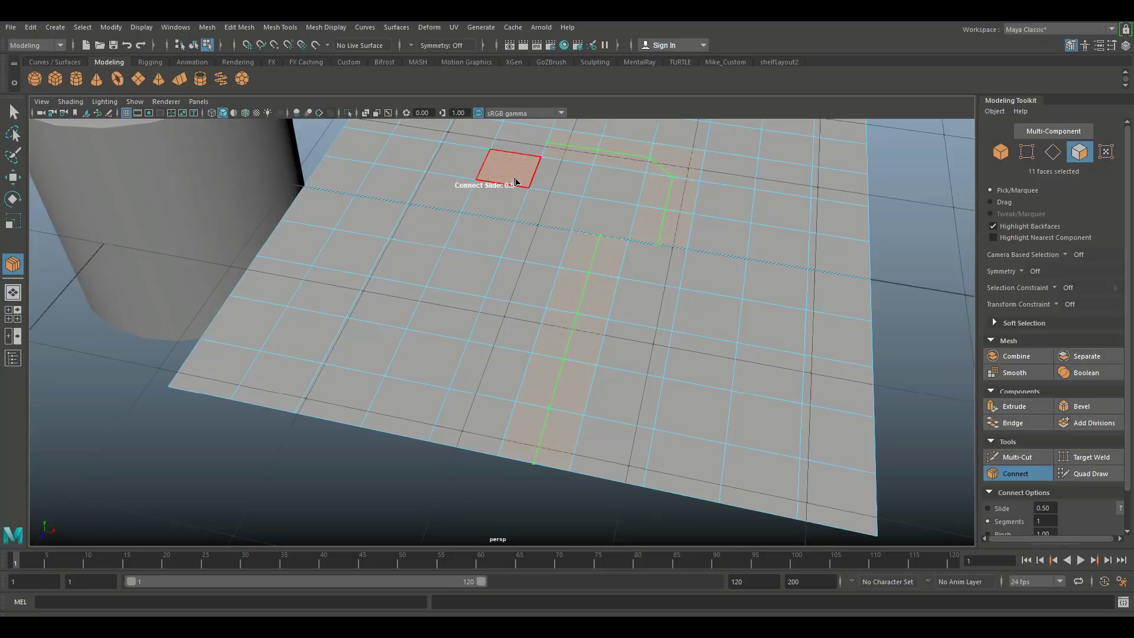
left_click(515, 170)
left_click(511, 206)
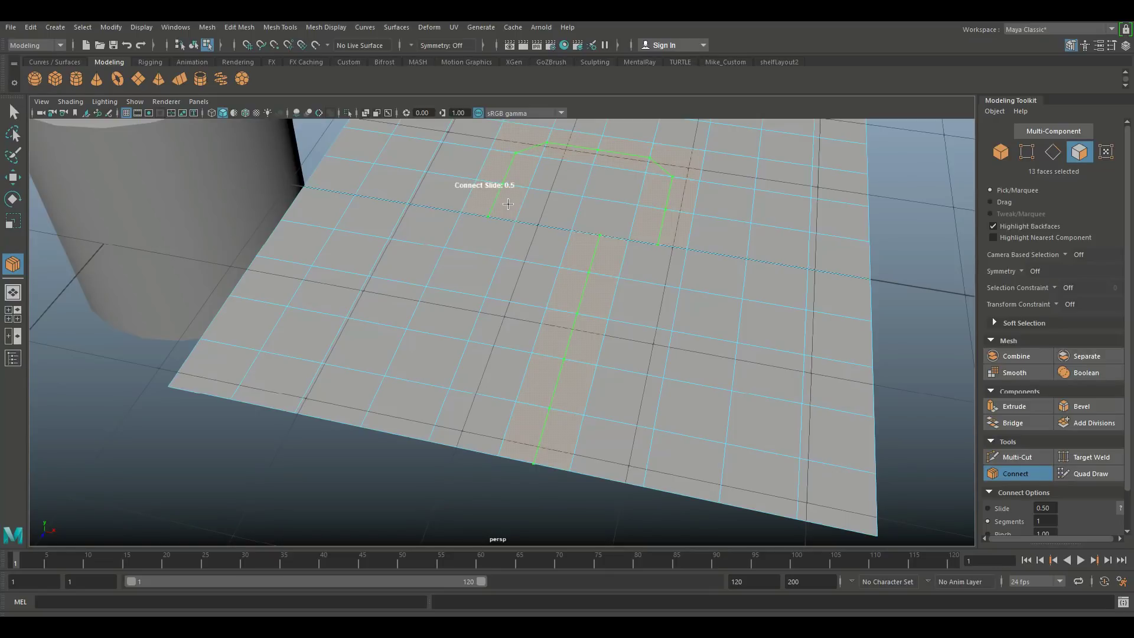
Close the arch of selected faces into a ring on its near side and deselect the column faces touching it
left_click(493, 243)
left_click(477, 280)
left_click(516, 293)
left_click(604, 307, "ctrl")
left_click(655, 271)
left_click(640, 298)
left_click(579, 296)
left_click(576, 313, "ctrl")
Switch Connect to multi-component selection and pick a mix of edges, faces and vertices beside the ring on the plane
left_click(1058, 137)
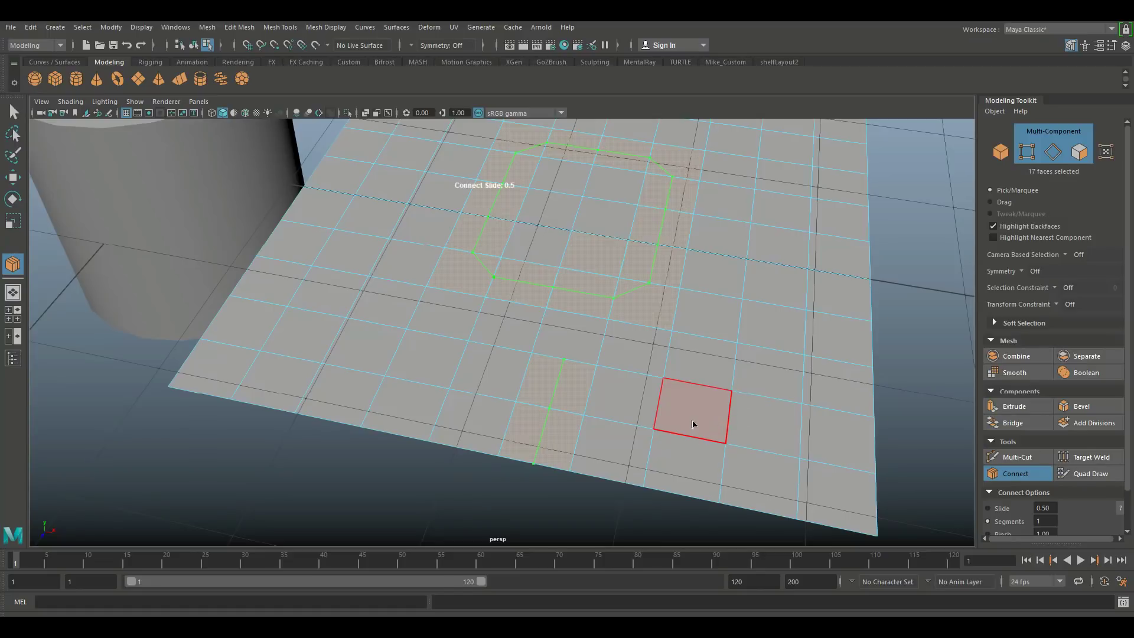
left_click(777, 402, "shift")
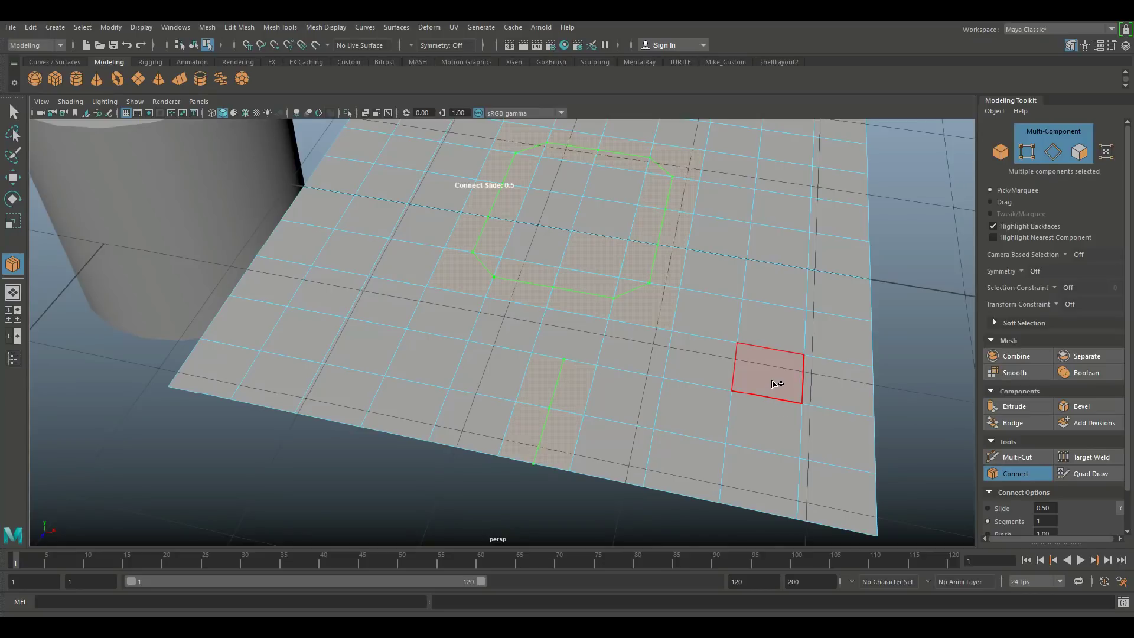
left_click(759, 365)
left_click(738, 344)
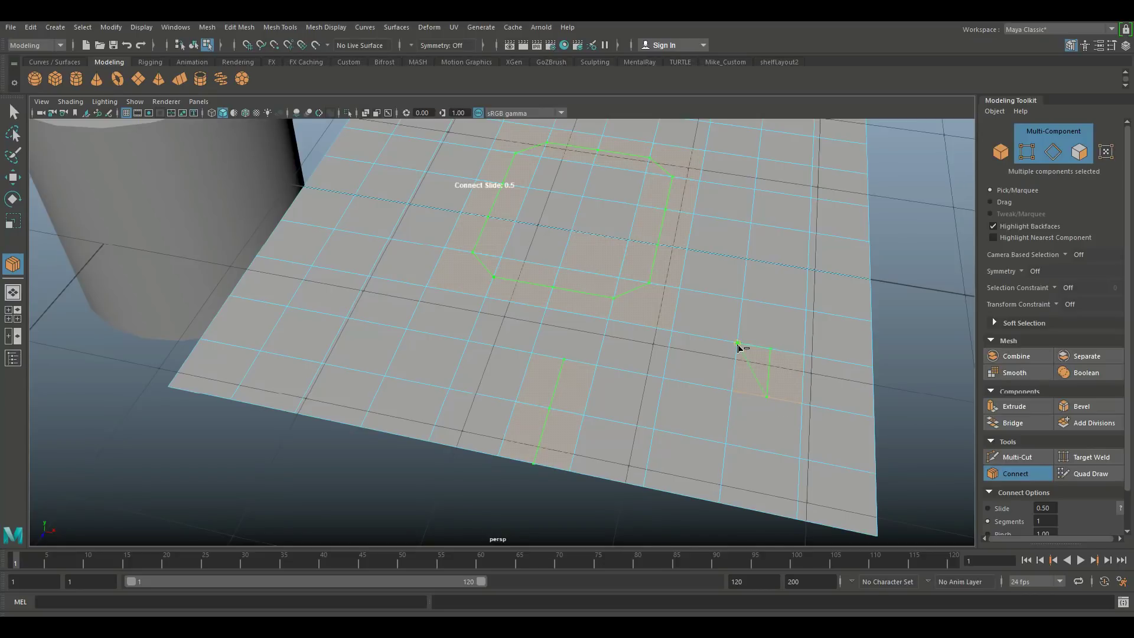
left_click(769, 329)
left_click(809, 294)
left_click(843, 276)
left_click(825, 226)
left_click(777, 253)
scroll(1042, 471, "down", 2)
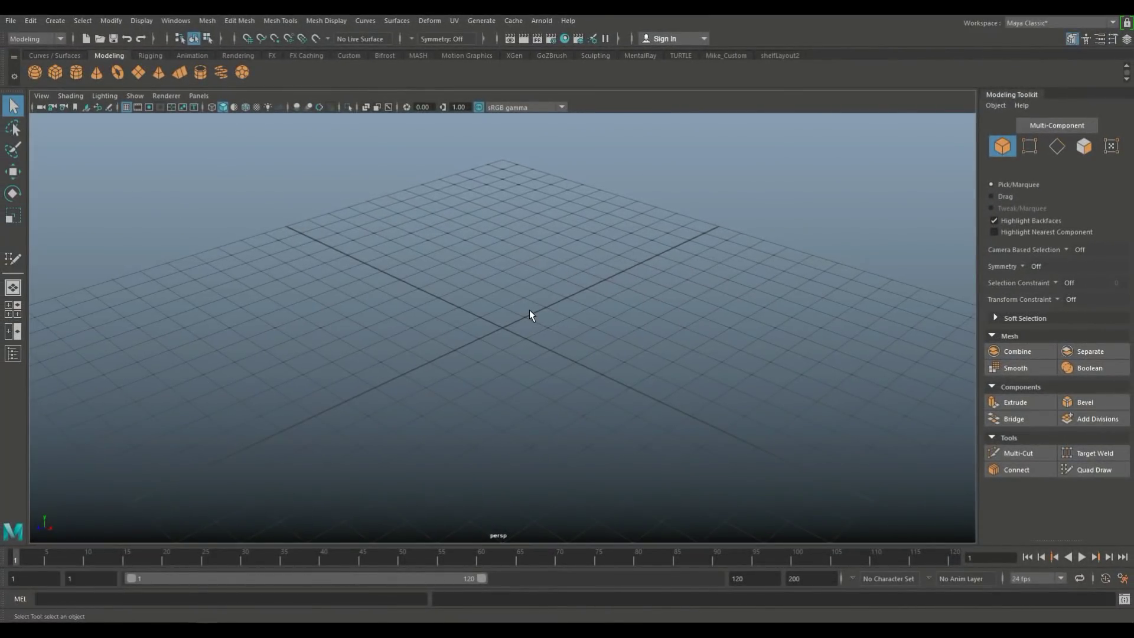
Create a polygon sphere in the empty scene and set its axis and height subdivisions to 50 each
left_click_drag(534, 328, 511, 330, "alt")
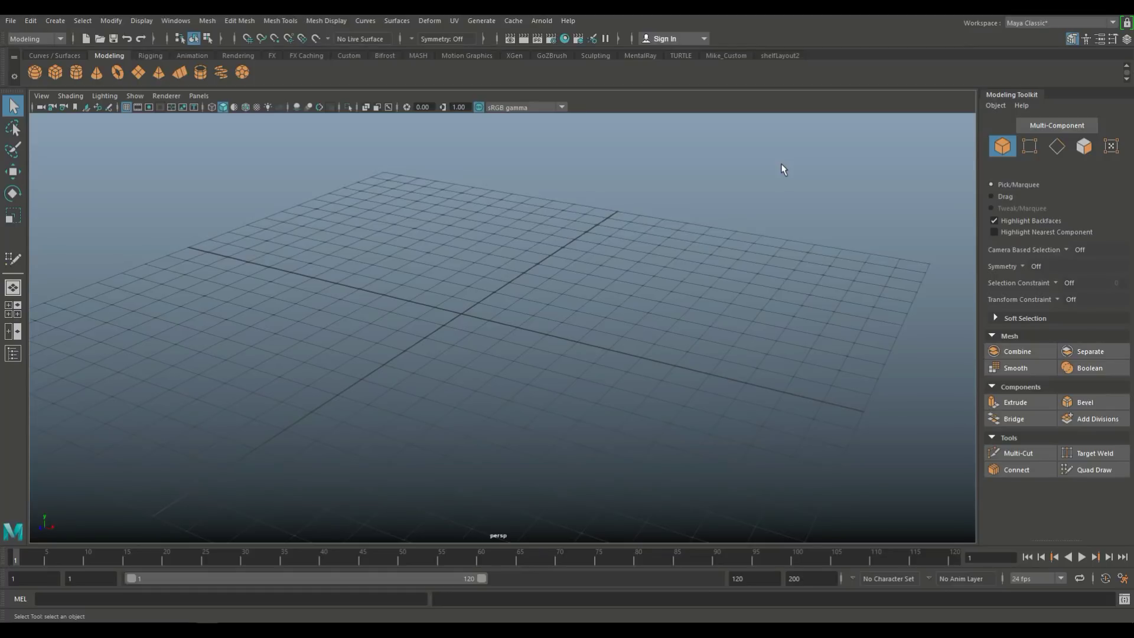
left_click_drag(659, 266, 651, 304, "alt")
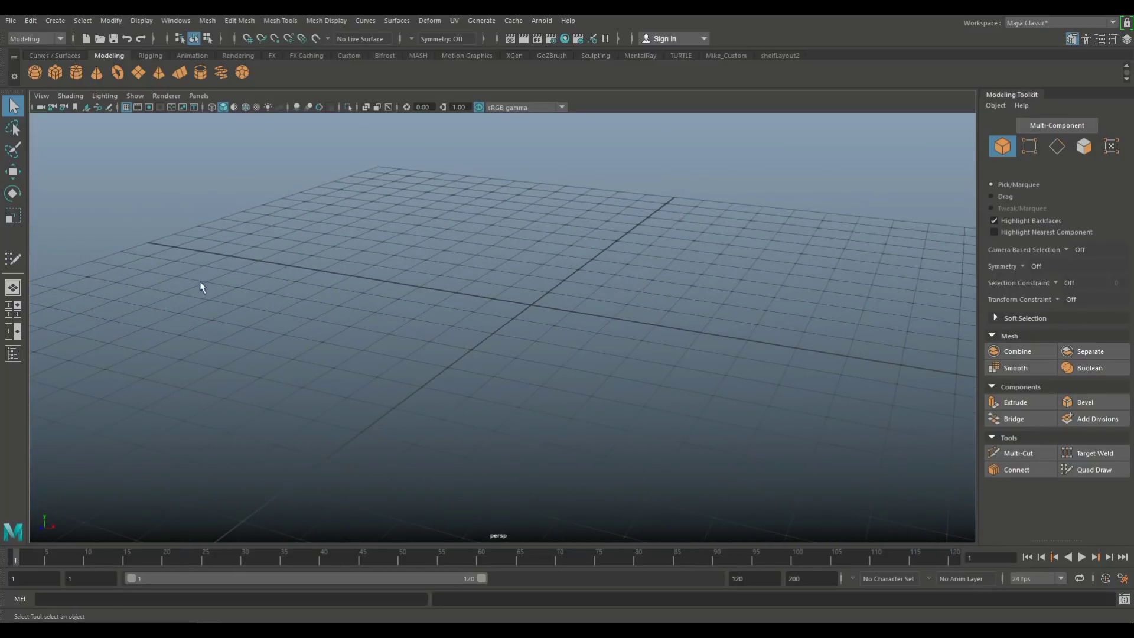
left_click(34, 72)
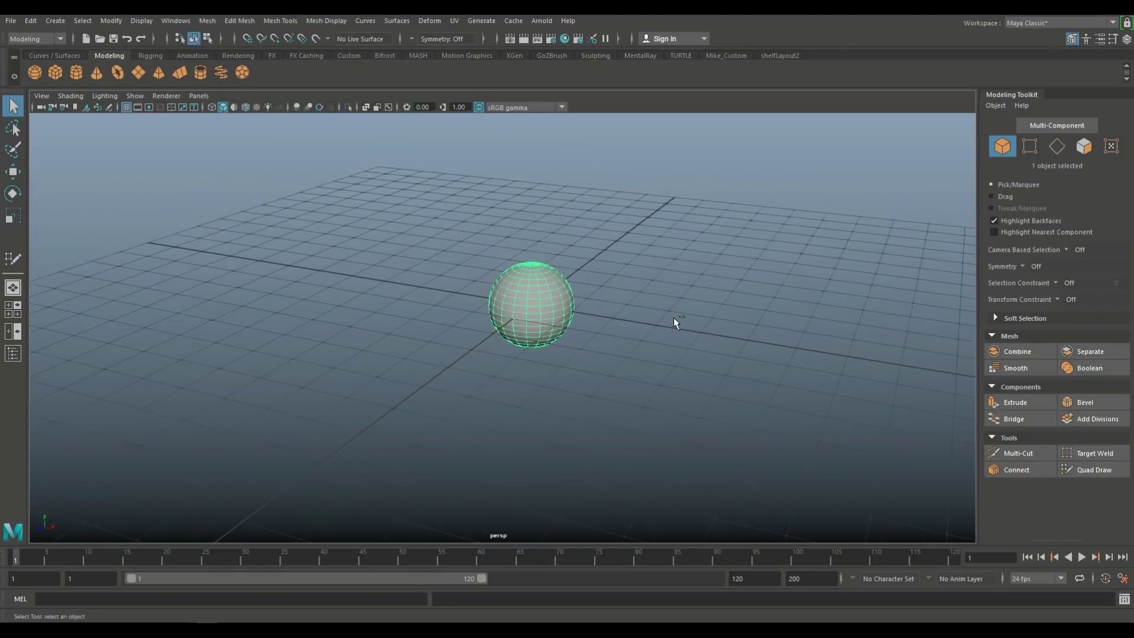
key("ctrl+a")
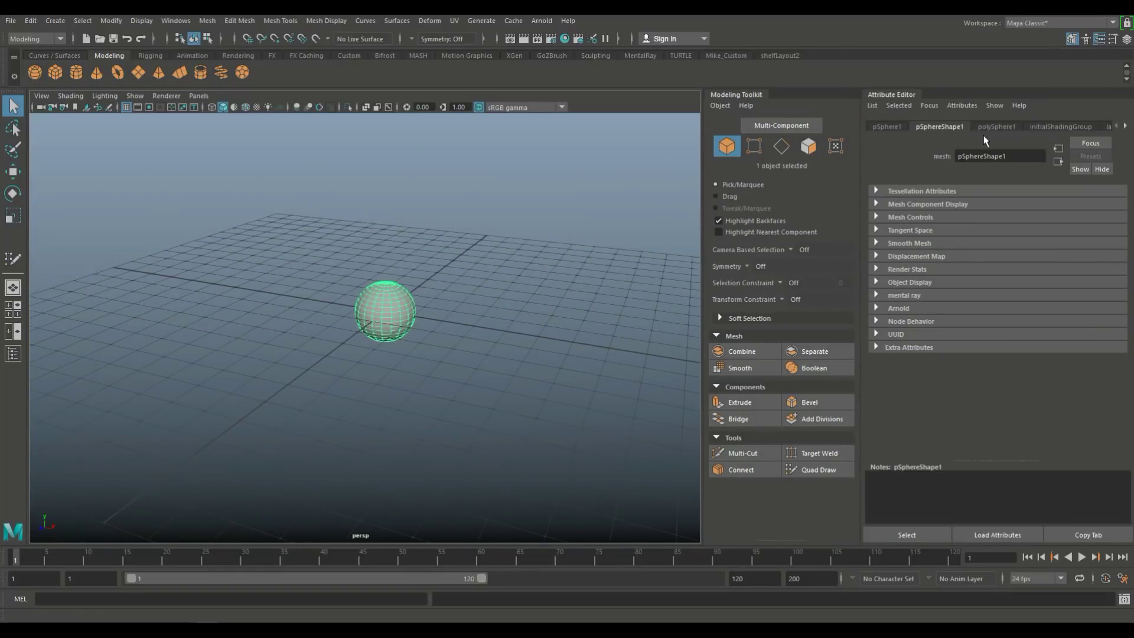
left_click(1004, 127)
double_click(992, 218)
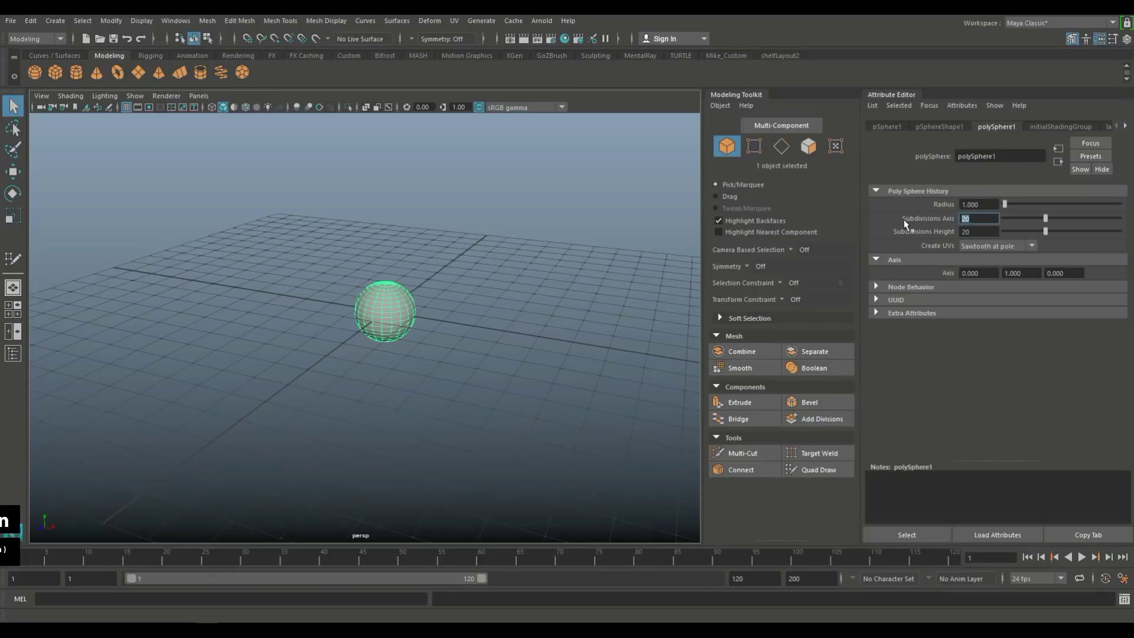
type("50")
double_click(980, 231)
type("50")
key("Return")
key("f")
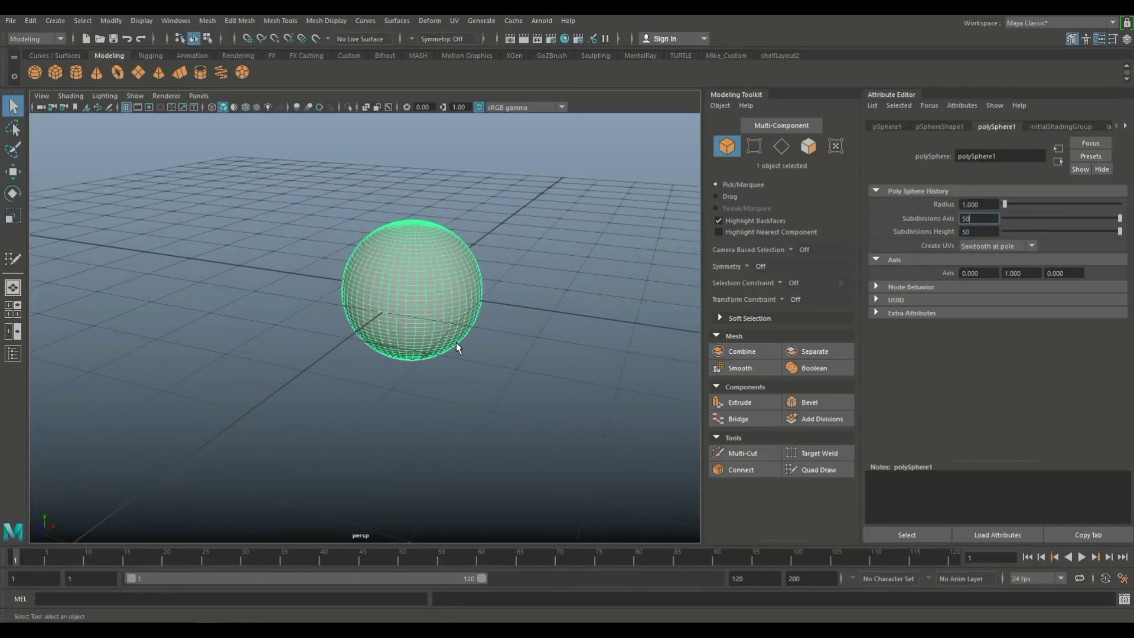
left_click(1099, 42)
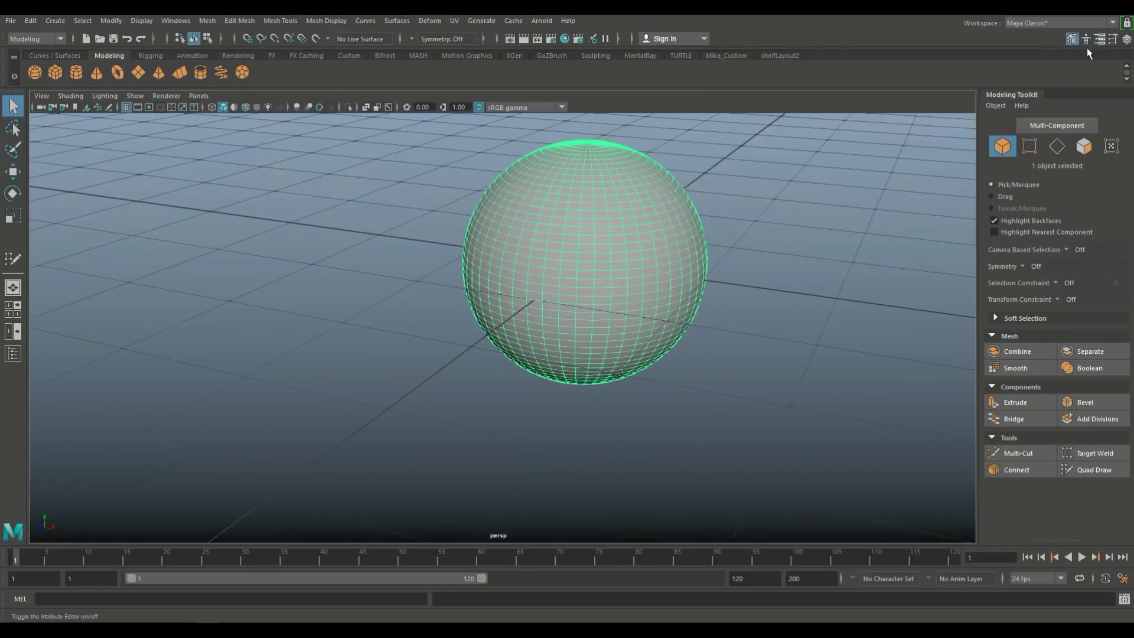
Make the sphere a live surface
right_click_drag(611, 346, 487, 381, "alt")
mouse_move(488, 383)
left_mouse_down("alt")
mouse_move(512, 419)
mouse_move(536, 362)
mouse_move(565, 378)
mouse_move(501, 383)
left_mouse_up("alt")
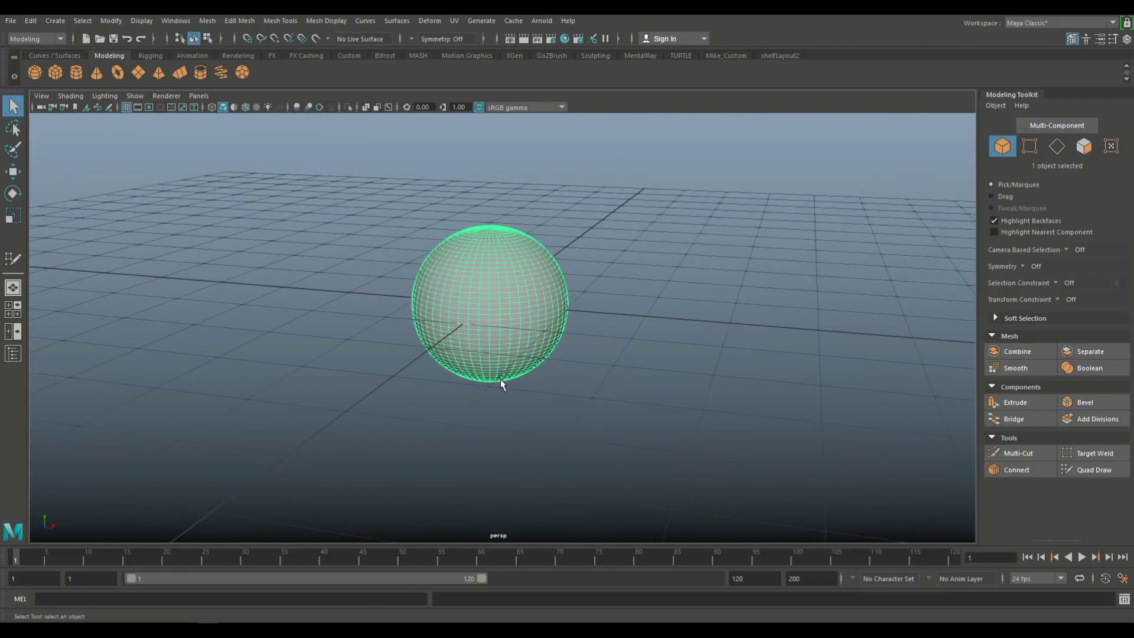
scroll(625, 374, "up", 4)
scroll(625, 374, "down", 2)
right_click(487, 260)
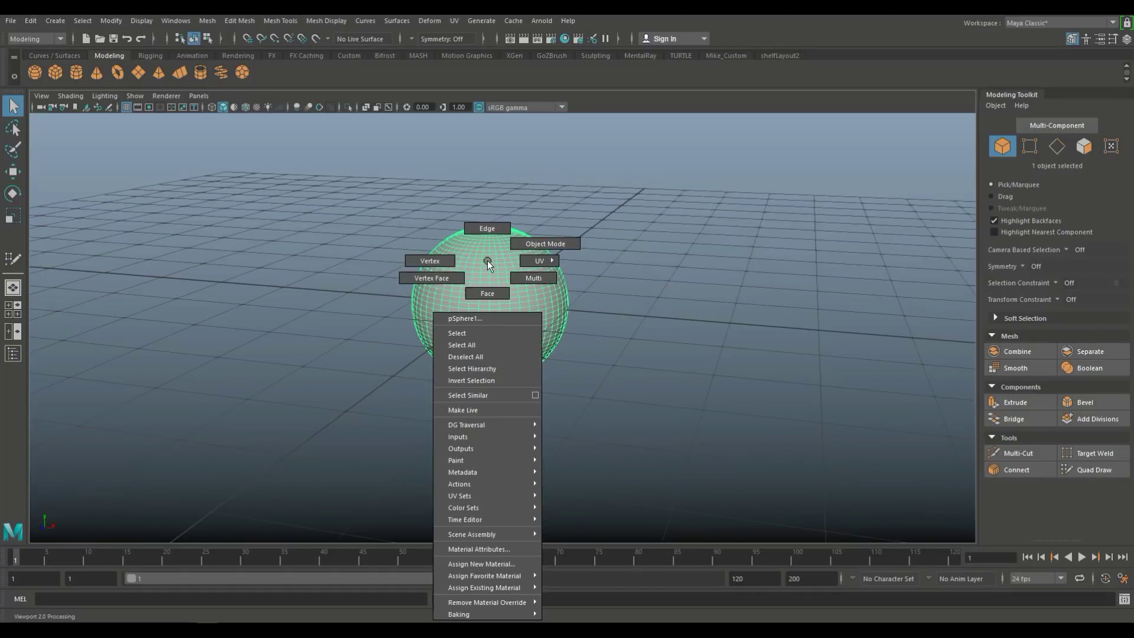
left_click(487, 410)
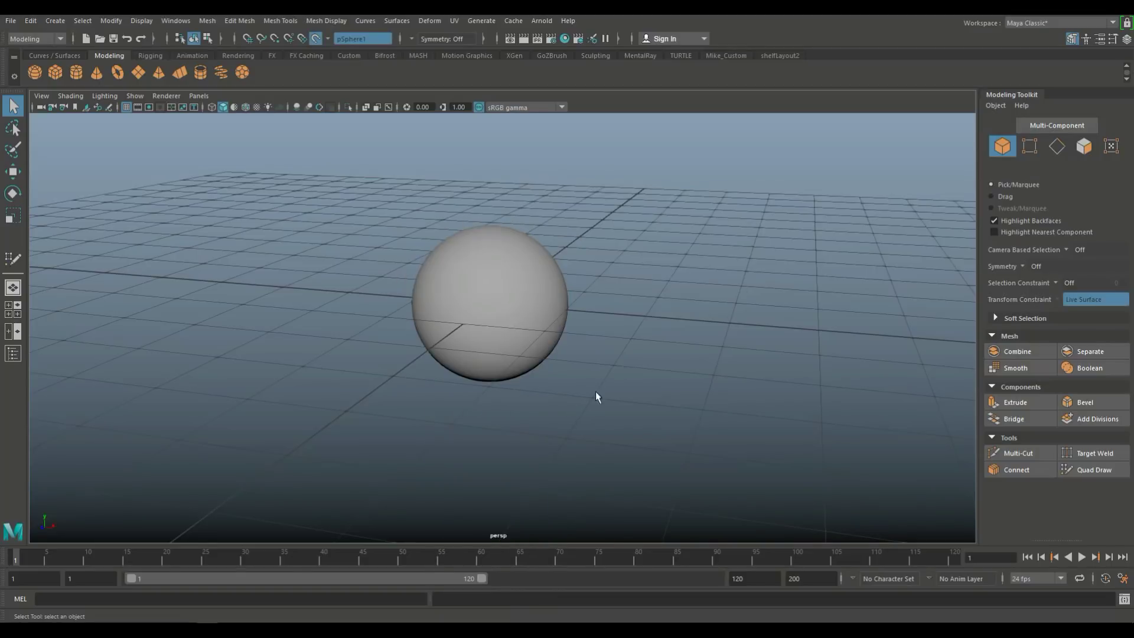
Start Quad Draw, place four points in a square on the live sphere, and fill them with a quad
mouse_move(598, 357)
left_mouse_down("alt")
mouse_move(658, 395)
mouse_move(587, 372)
left_mouse_up("alt")
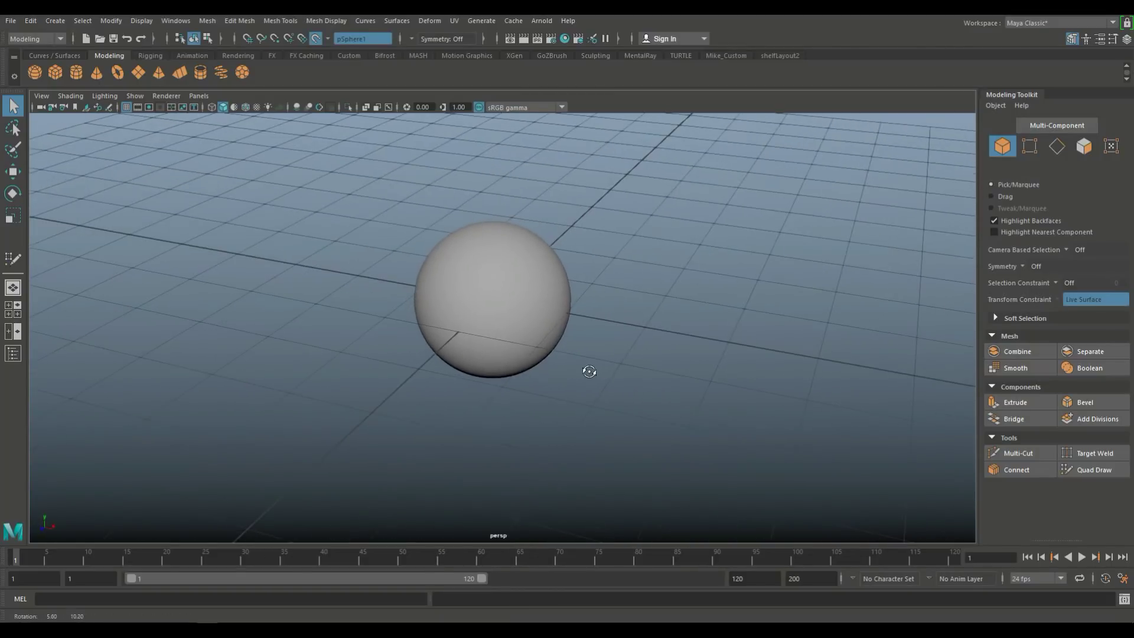
left_click(1094, 470)
scroll(684, 445, "up", 5)
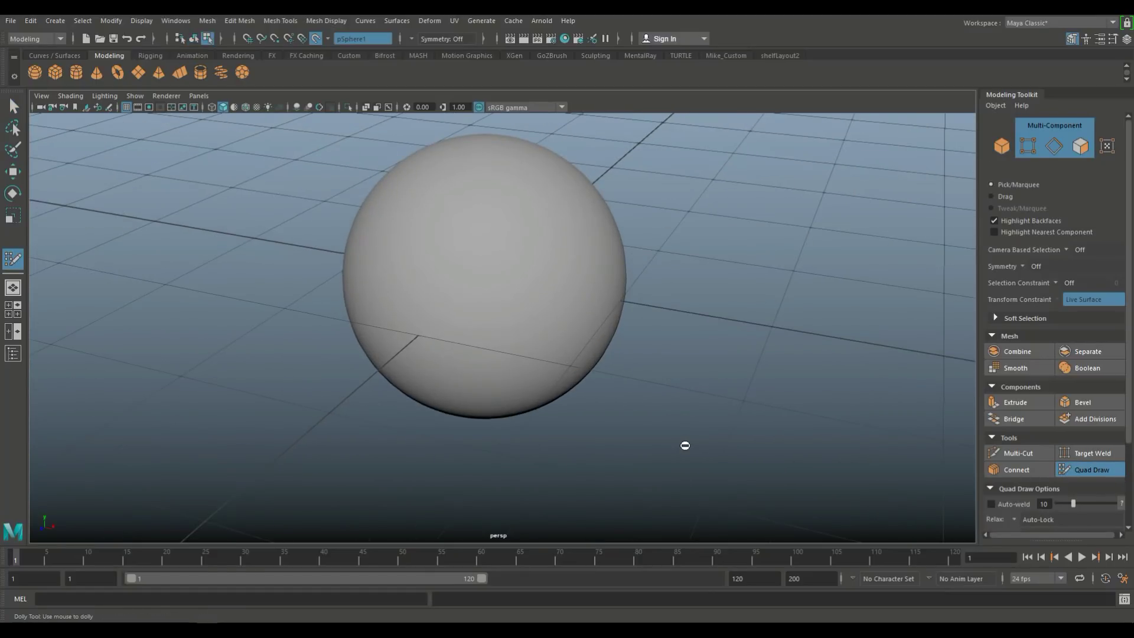
left_click_drag(665, 481, 698, 470, "alt")
left_click(447, 248)
left_click(446, 307)
left_click(521, 303)
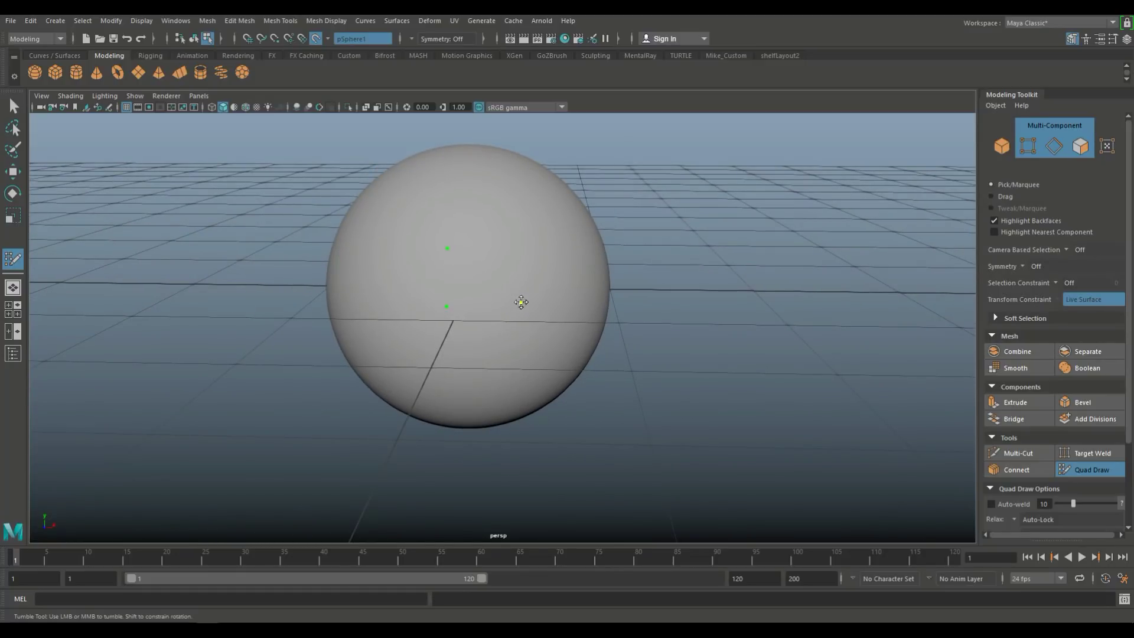
left_click(516, 250)
mouse_move(339, 342)
left_mouse_down("alt")
mouse_move(398, 352)
mouse_move(459, 329)
mouse_move(362, 329)
mouse_move(336, 385)
mouse_move(286, 352)
mouse_move(306, 379)
mouse_move(320, 346)
mouse_move(291, 352)
mouse_move(311, 352)
left_mouse_up("alt")
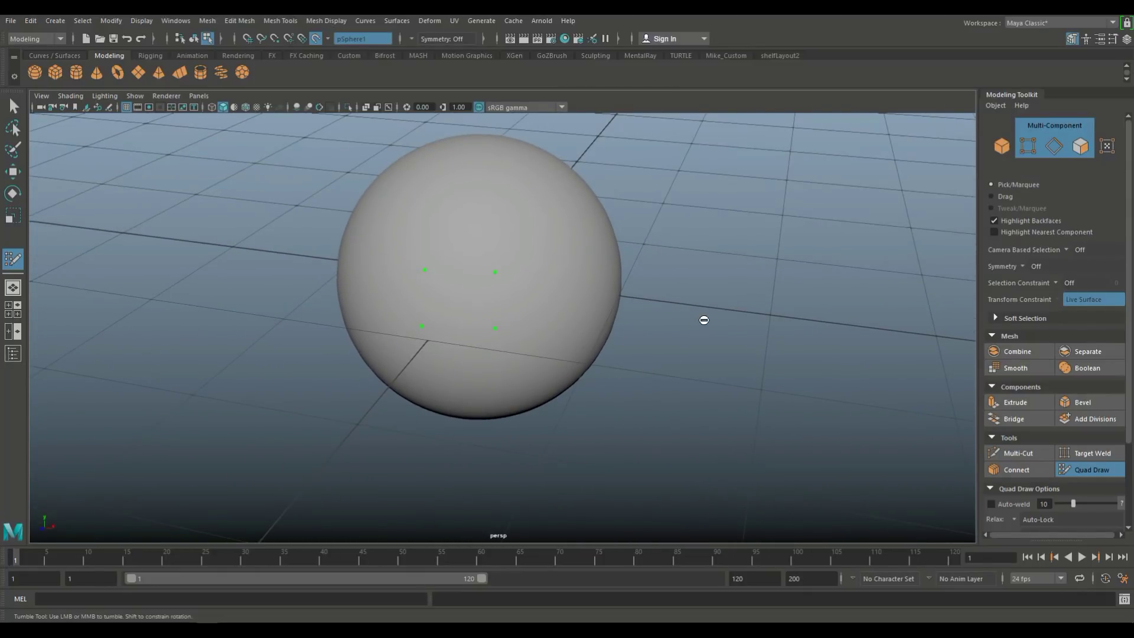
left_click(459, 299, "shift")
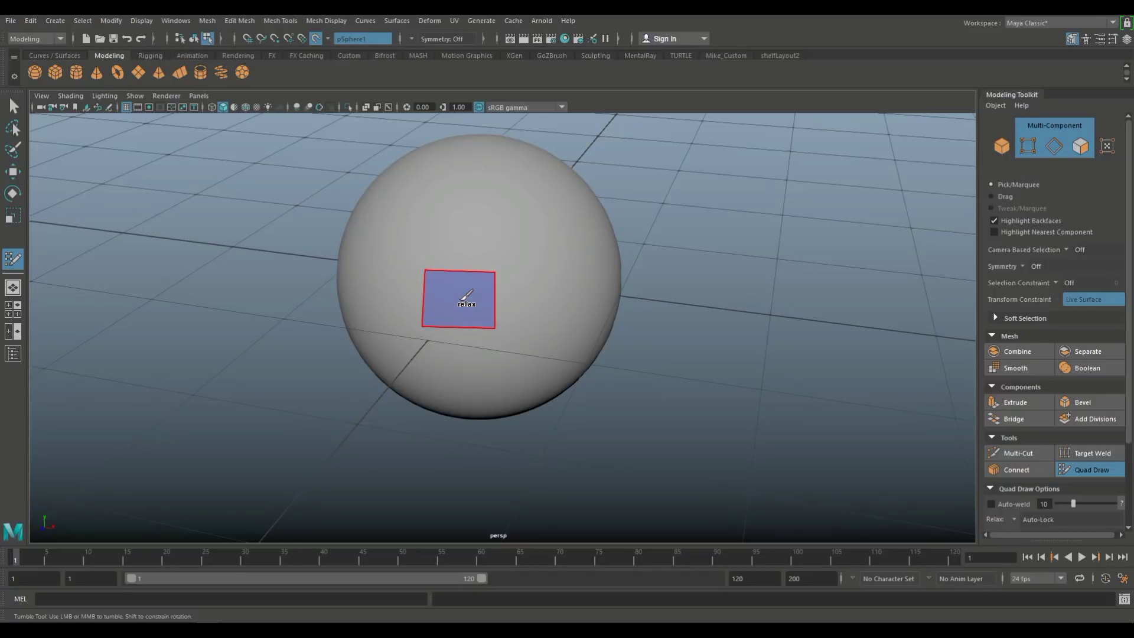
Place four more Quad Draw points in two pairs on the sphere beside the filled quad
left_click_drag(610, 387, 582, 436, "alt")
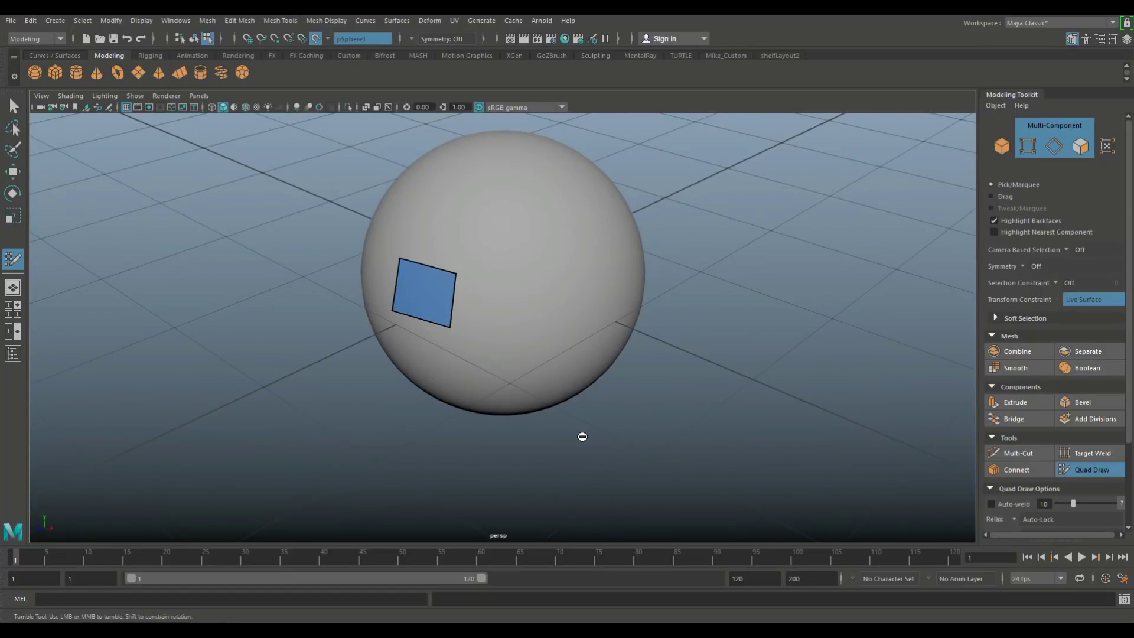
left_click(515, 277)
left_click(518, 331)
left_click(566, 271)
left_click(575, 321)
Place further Quad Draw points in vertical pairs around the rest of the live sphere to form a ring with the first quad
left_click_drag(697, 342, 570, 329, "alt")
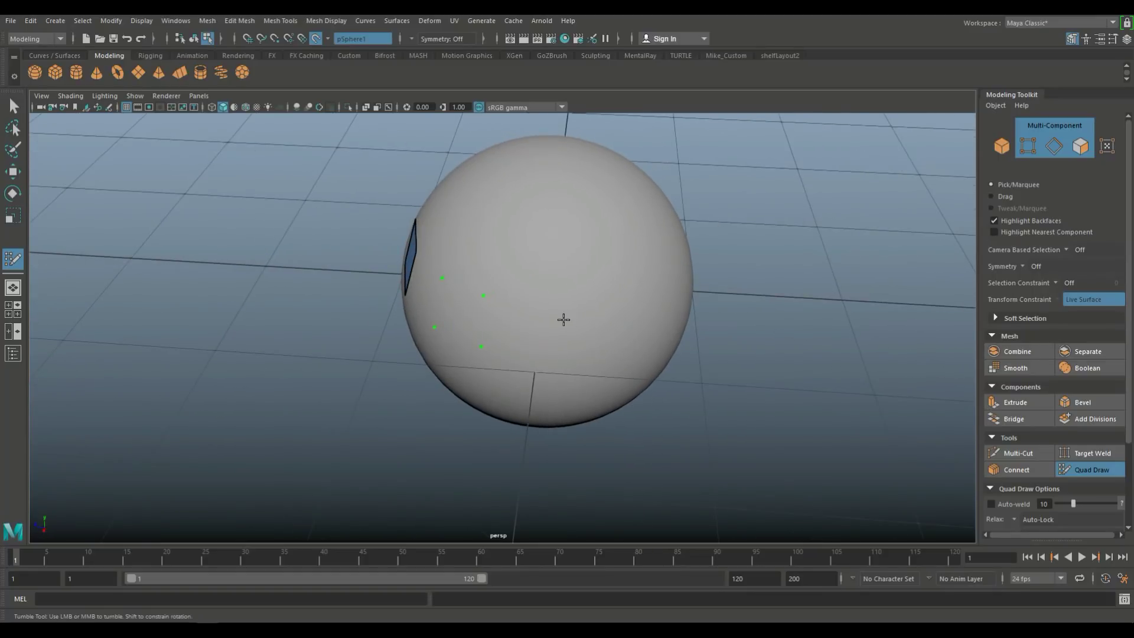
left_click(568, 300)
left_click_drag(734, 362, 623, 362, "alt")
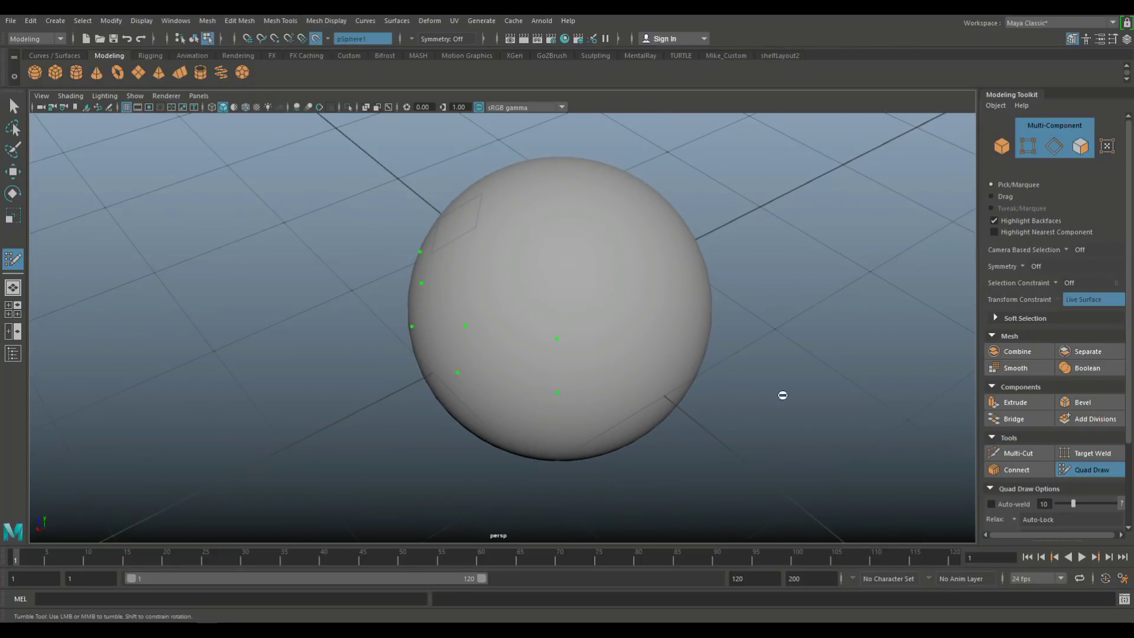
left_click_drag(757, 395, 734, 399, "alt")
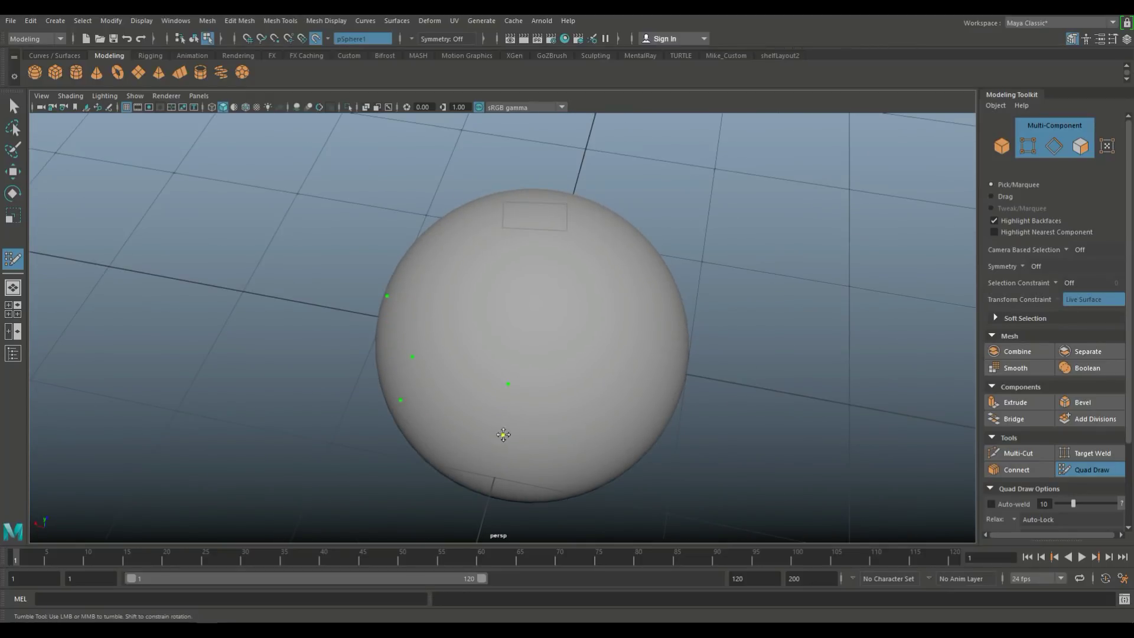
left_click_drag(715, 437, 633, 409, "alt")
left_click(505, 304)
left_click(500, 374)
left_click_drag(712, 383, 683, 380, "alt")
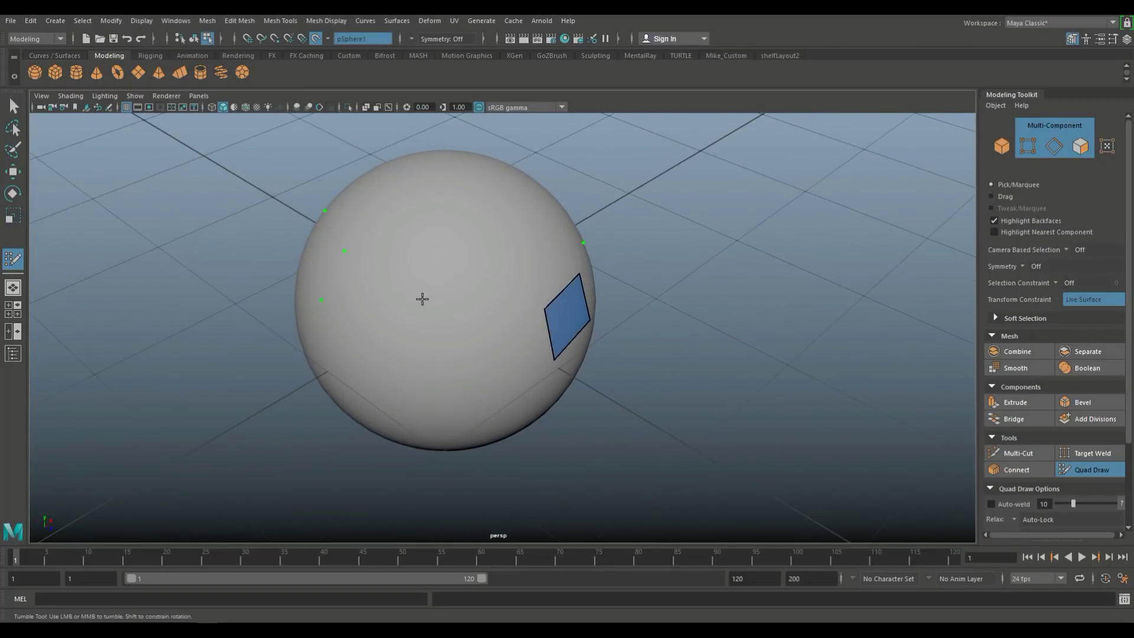
left_click_drag(685, 402, 658, 395, "alt")
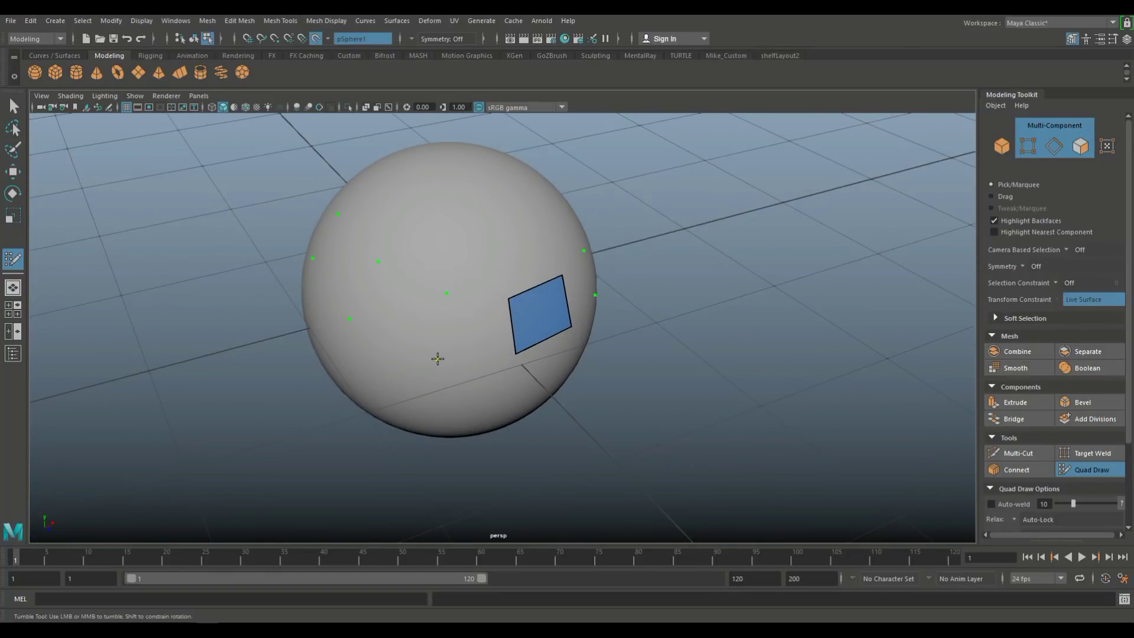
left_click_drag(681, 365, 577, 359, "alt")
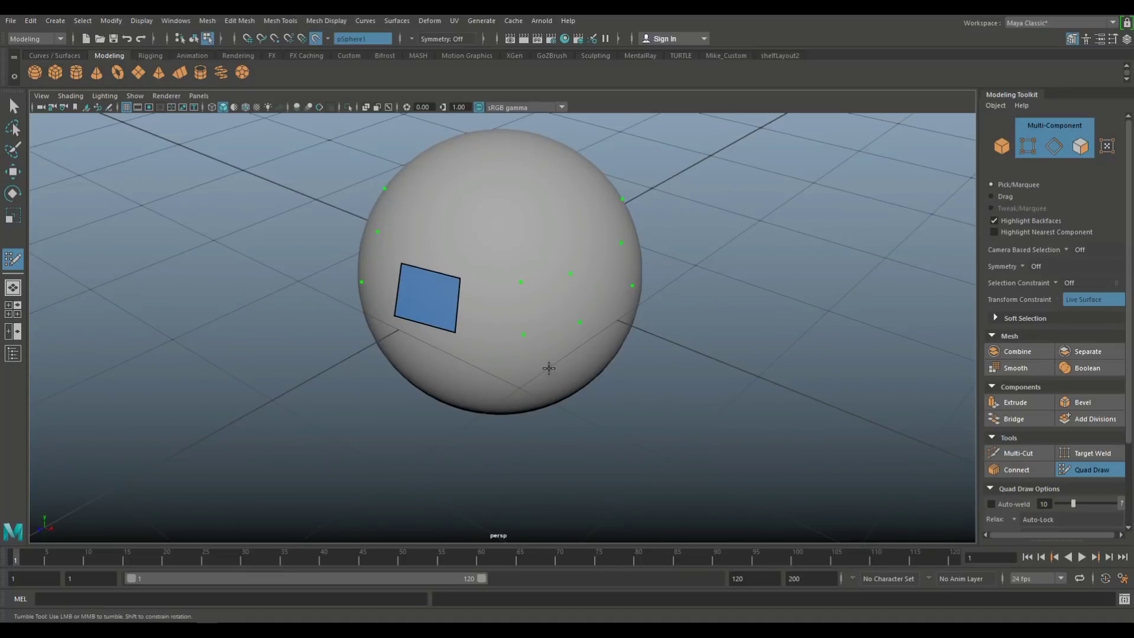
Fill the quads between neighbouring point pairs around the sphere to form a closed band of faces
left_click(499, 313, "shift")
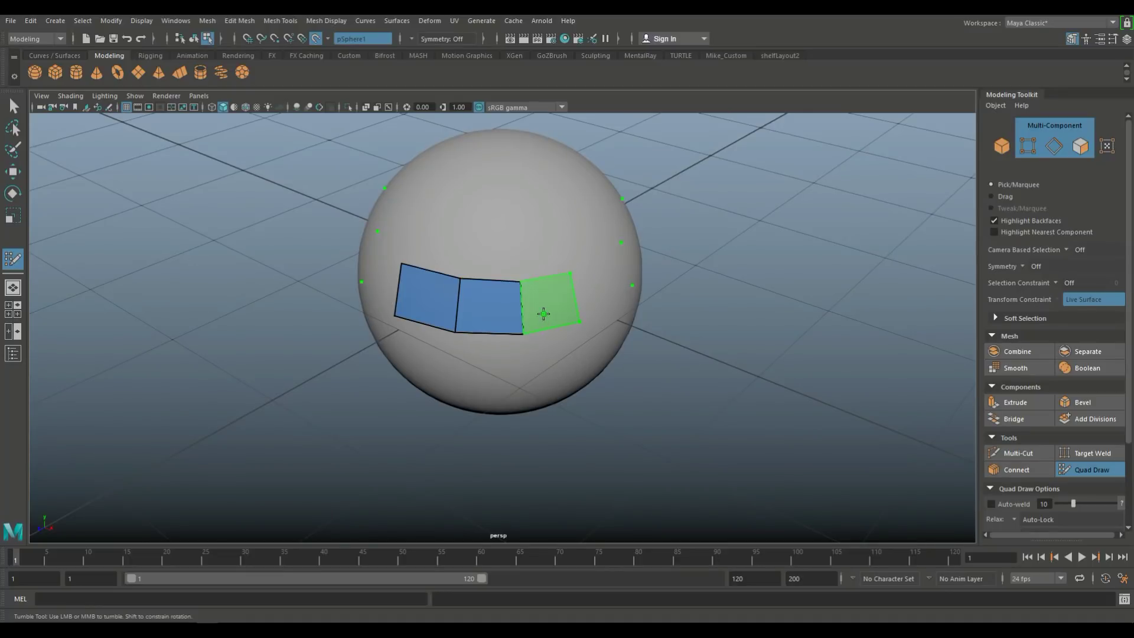
left_click(549, 307, "shift")
left_click(597, 286, "shift")
left_click_drag(749, 329, 567, 361, "alt")
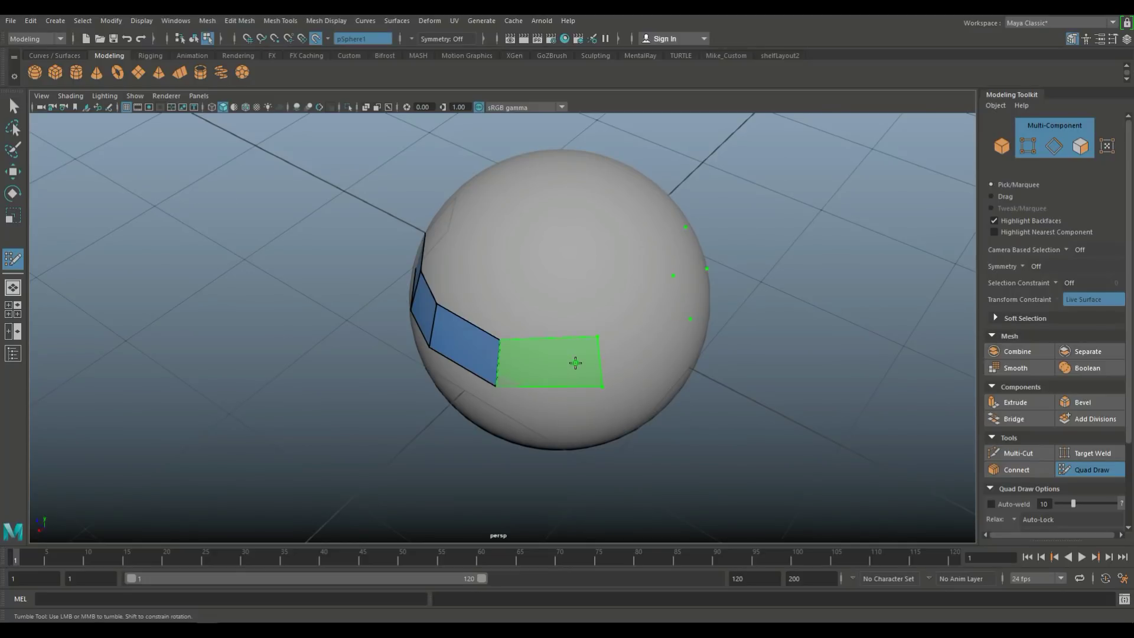
left_click(577, 362, "shift")
left_click(636, 346, "shift")
left_click_drag(696, 269, 650, 311, "alt")
left_click(591, 402, "shift")
left_click_drag(773, 365, 539, 385, "alt")
left_click(481, 381, "shift")
left_click(519, 380, "shift")
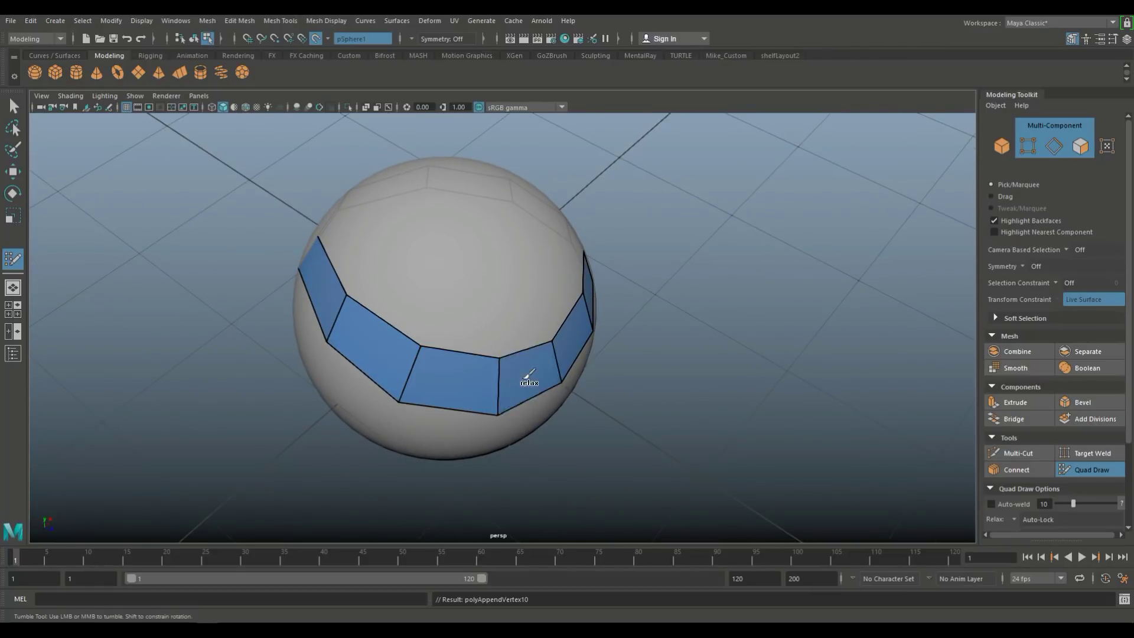
Place three points above the band and fill two adjoining quads onto its upper edge
left_click_drag(664, 384, 782, 382, "alt")
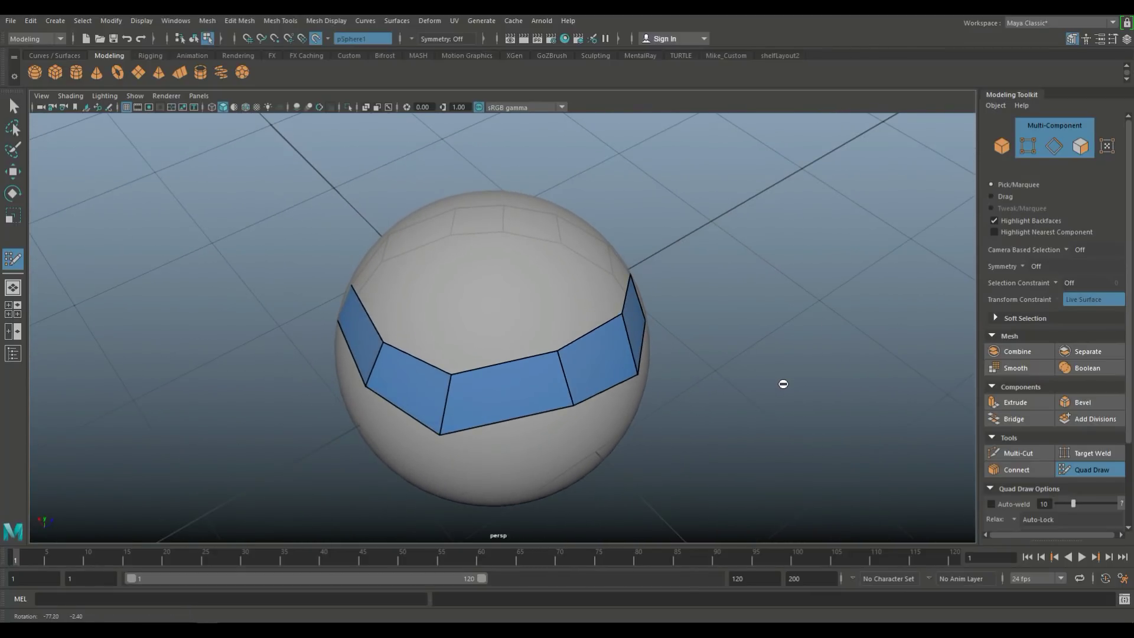
left_click(549, 301)
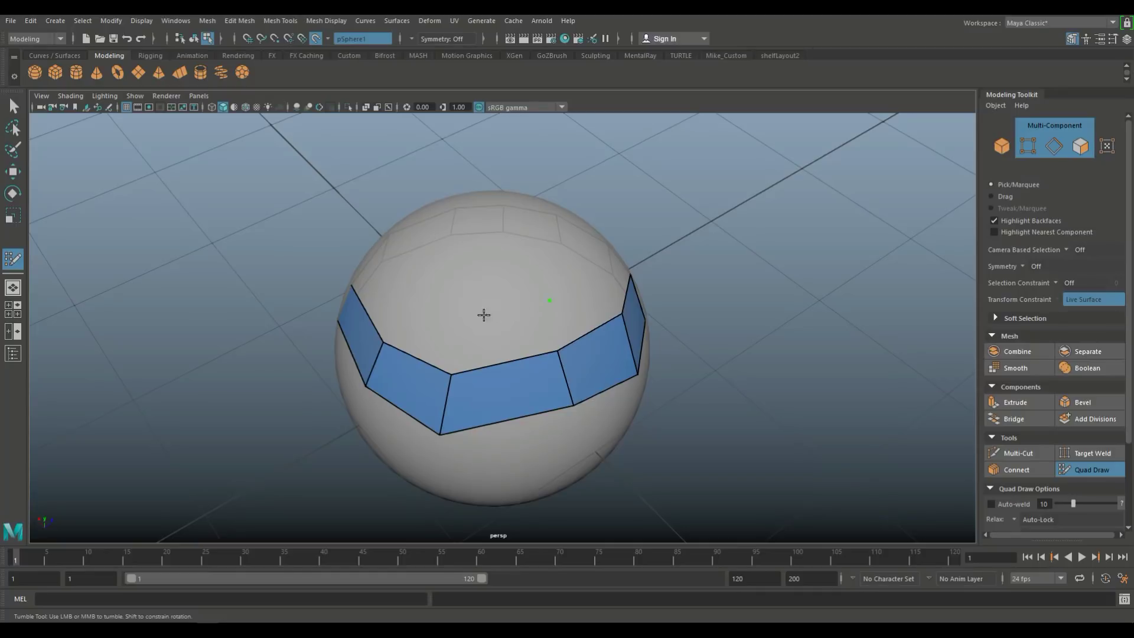
left_click(452, 308)
left_click(514, 341, "shift")
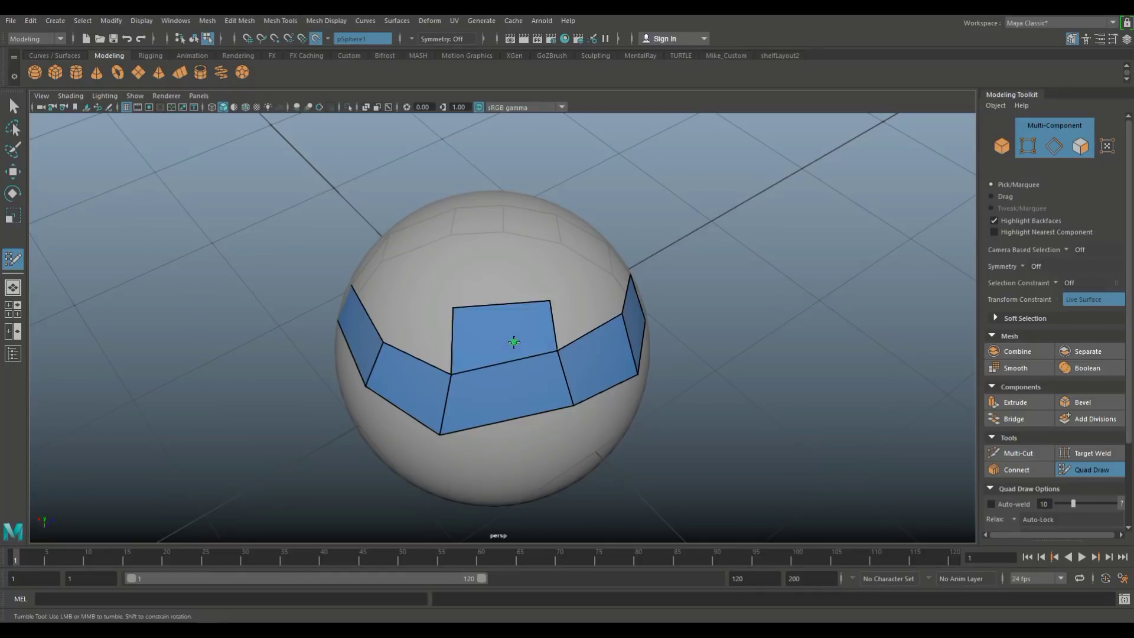
left_click(403, 285)
left_click(415, 329, "shift")
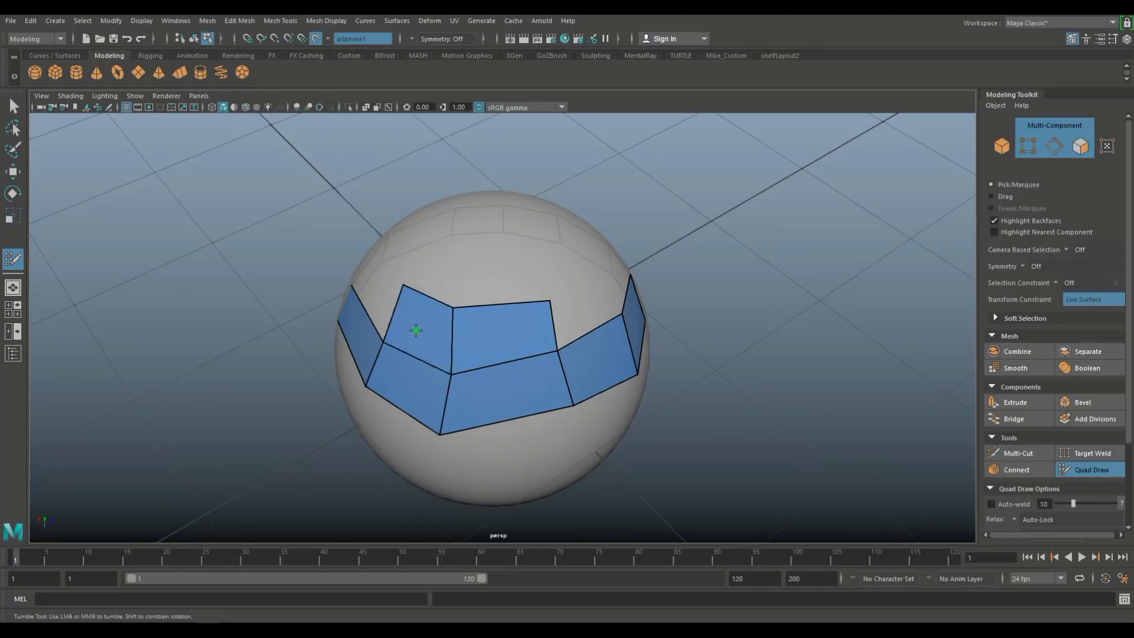
Add another upper face beside the two new quads and fill the triangular gap between them
left_click(593, 267)
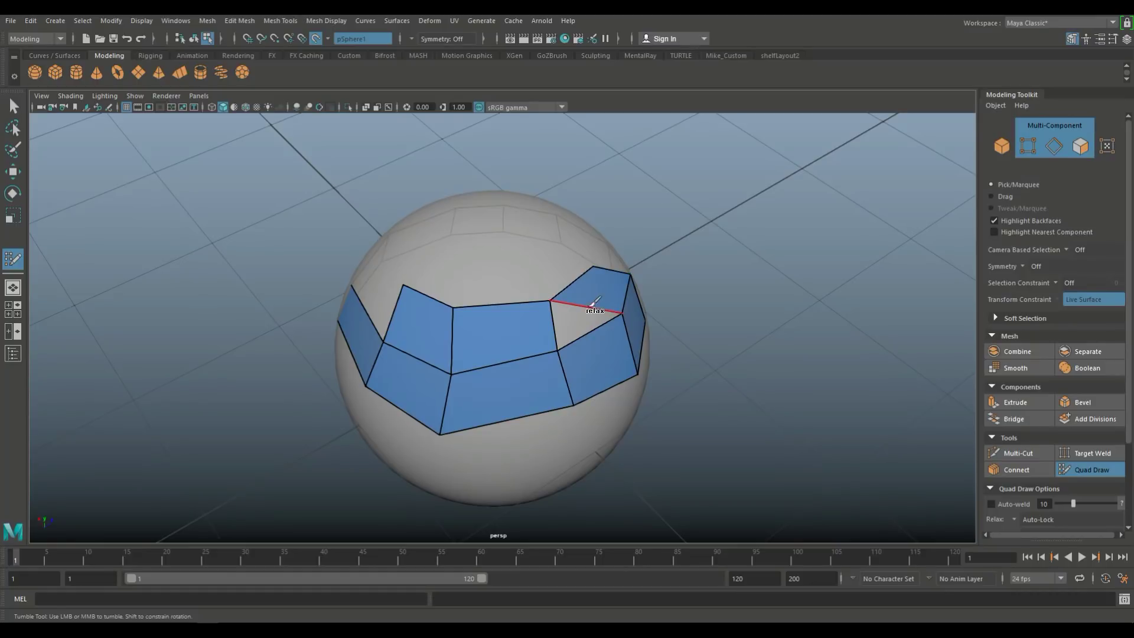
left_click(578, 318, "shift")
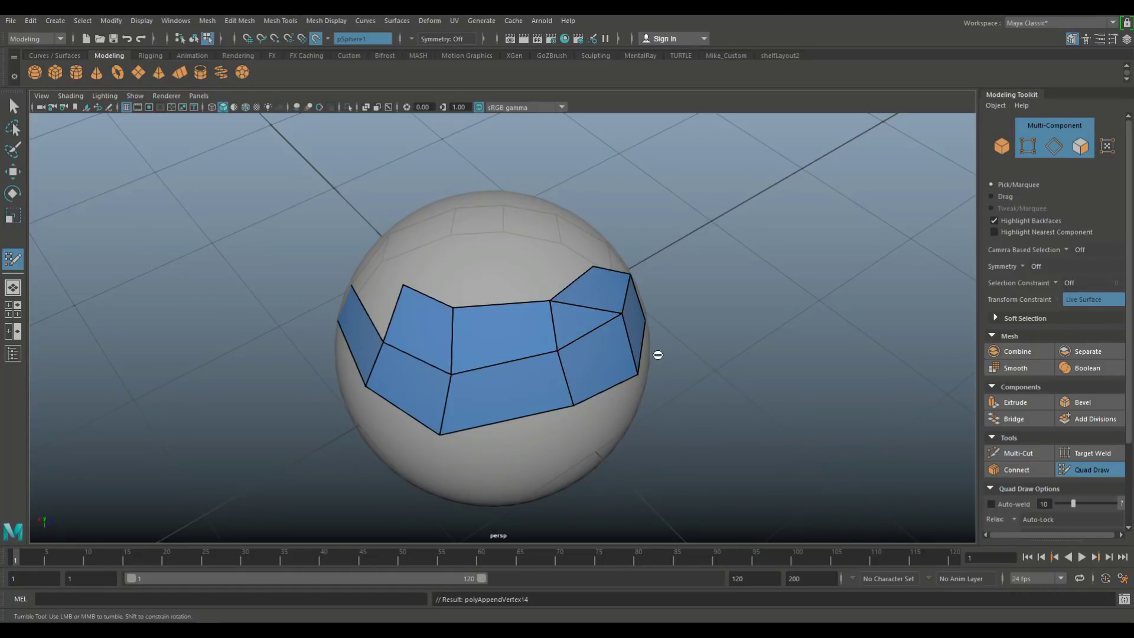
left_click_drag(717, 357, 775, 347, "alt")
Exit Quad Draw, select pSphere1 in the Outliner, and hide it to isolate the drawn mesh
key("q")
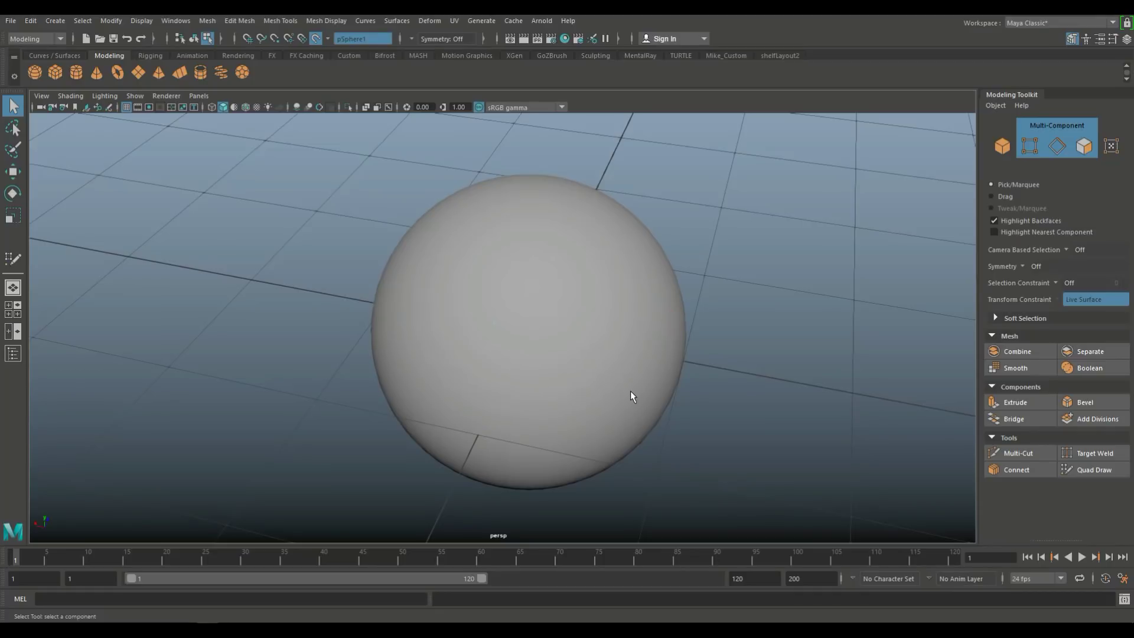
key("w")
scroll(632, 390, "down", 5)
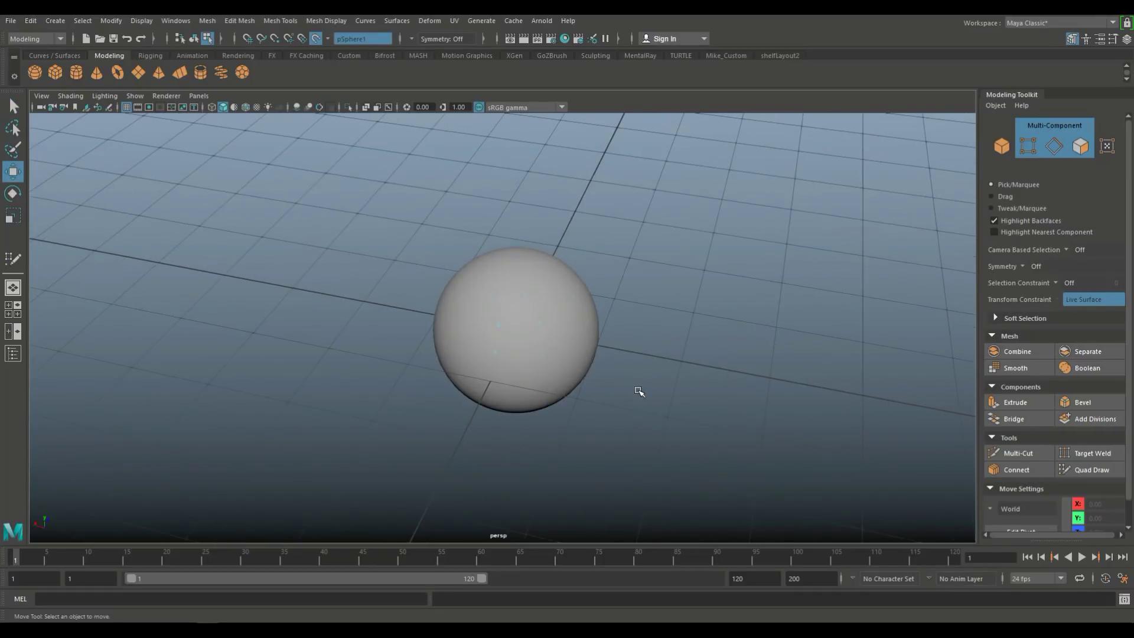
scroll(638, 390, "down", 4)
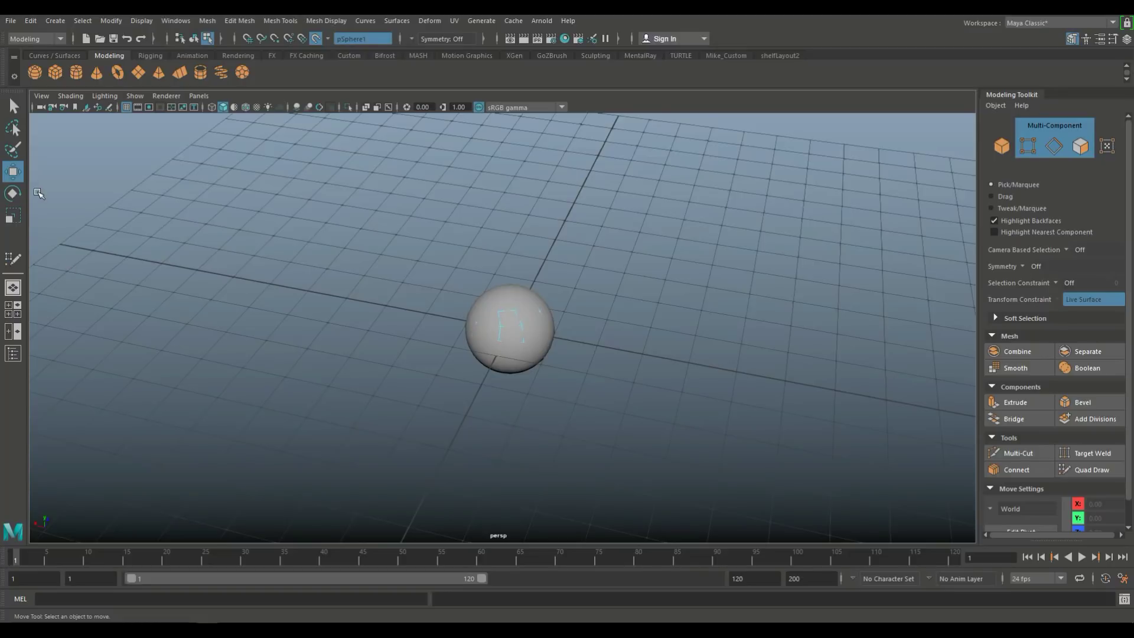
left_click(13, 353)
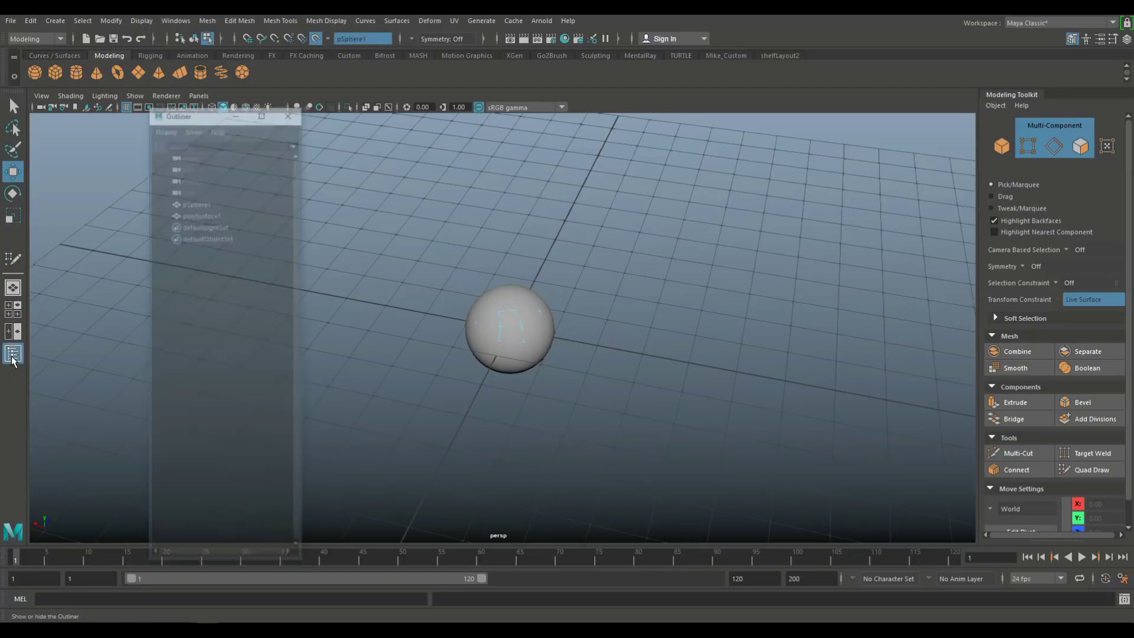
left_click(203, 201)
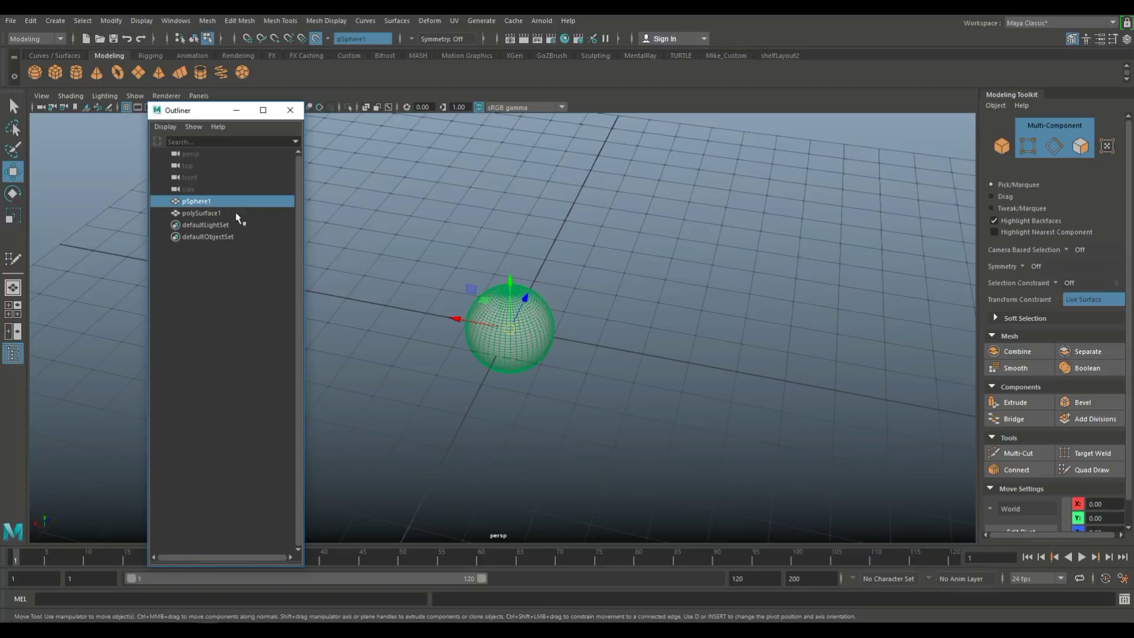
key("h")
key("f")
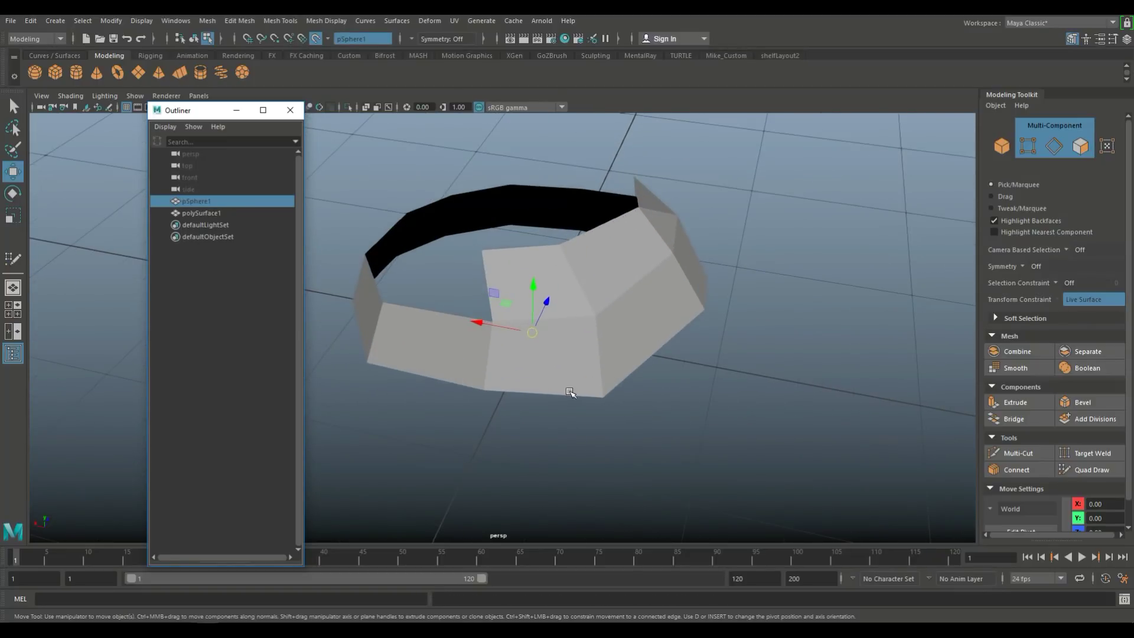
mouse_move(566, 402)
left_mouse_down("alt")
mouse_move(646, 367)
mouse_move(579, 405)
left_mouse_up("alt")
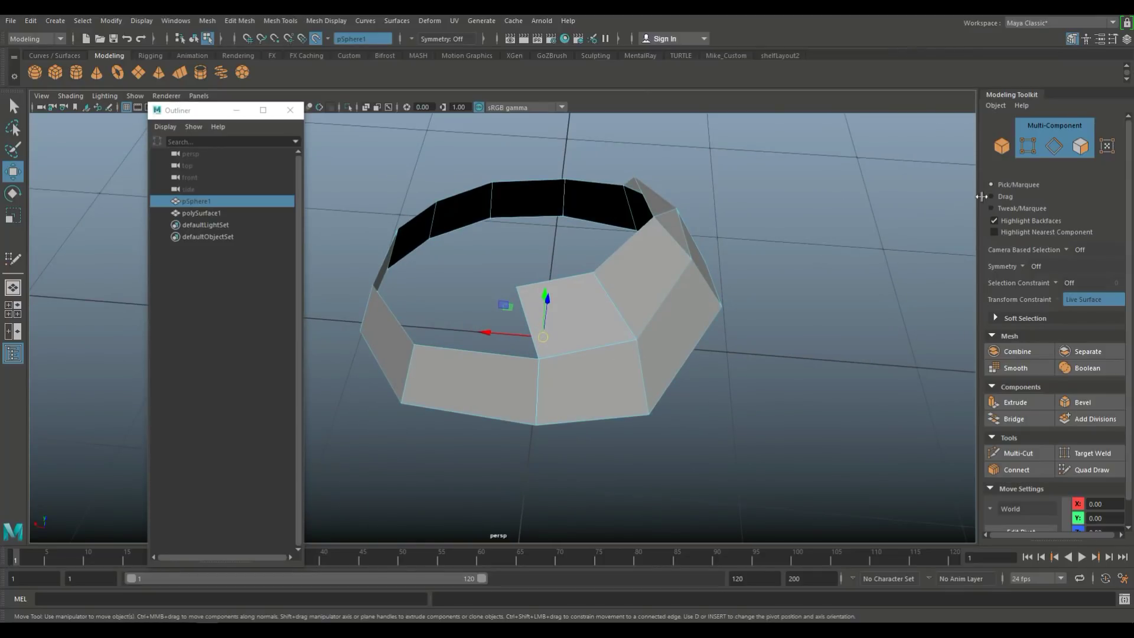
Switch to object selection, move polySurface1 down to Y -0.07, and close the Outliner
left_click(1001, 146)
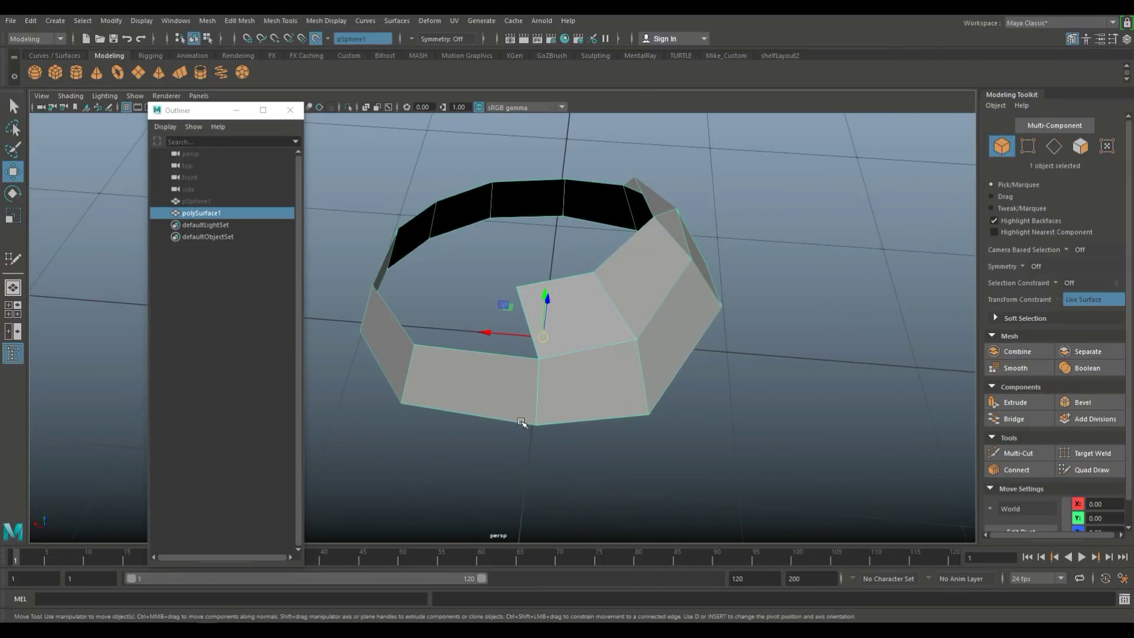
left_click_drag(522, 420, 562, 416, "alt")
mouse_move(567, 268)
left_mouse_down()
mouse_move(558, 345)
mouse_move(562, 279)
left_mouse_up()
left_click(290, 111)
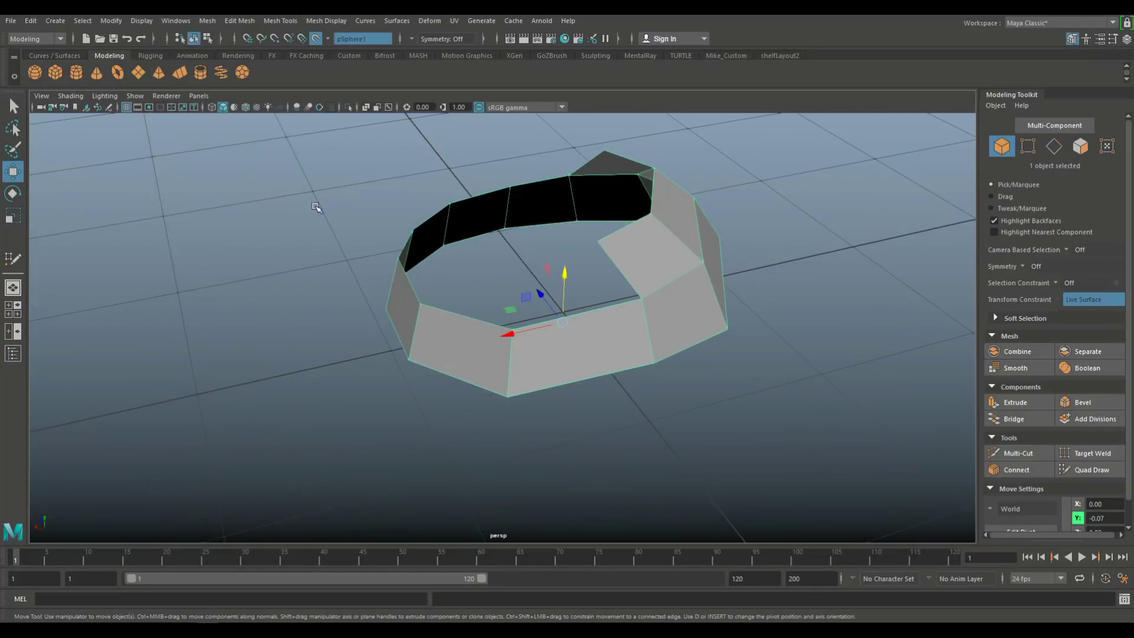
scroll(355, 263, "down", 5)
left_click_drag(369, 323, 318, 344, "alt")
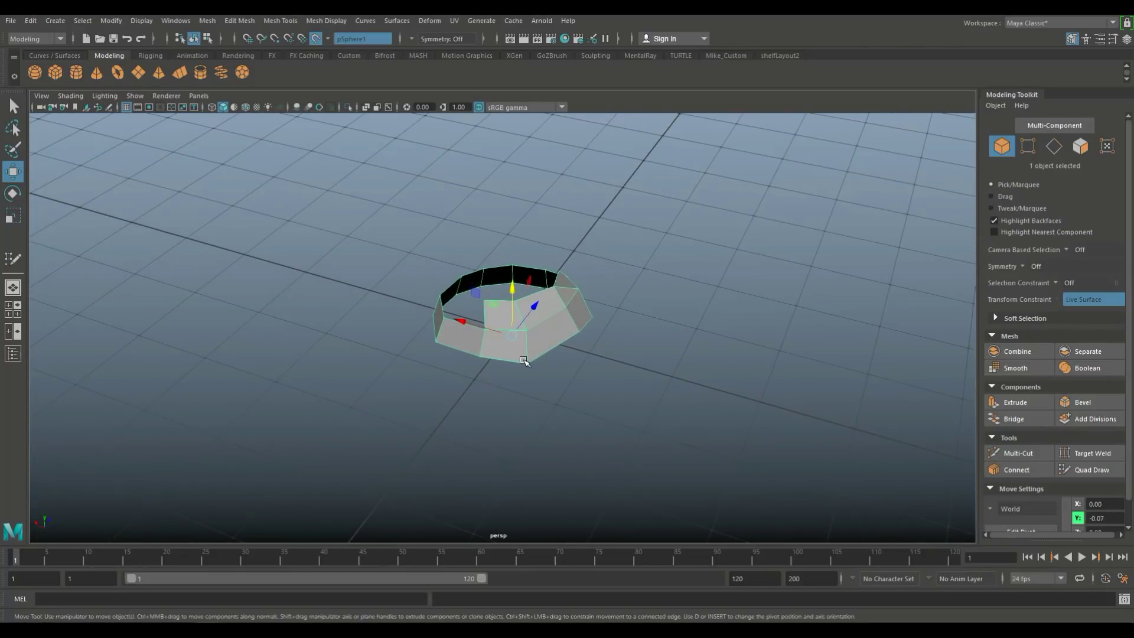
left_click_drag(534, 360, 756, 352, "alt")
scroll(562, 370, "up", 3)
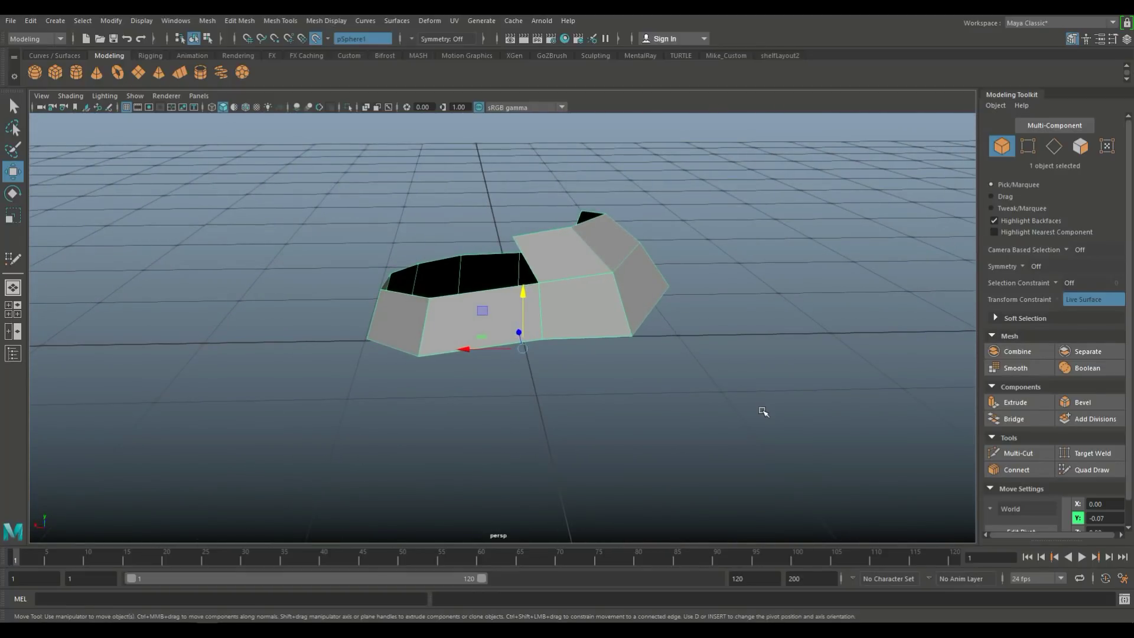